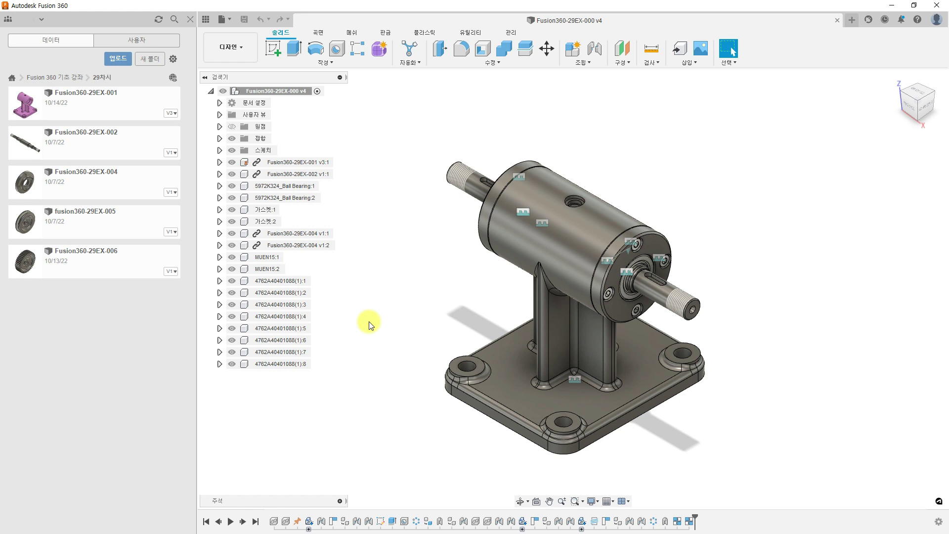
Turn on the component colour display for the whole assembly.
{"action": "left_click", "coordinate": [653, 63]}
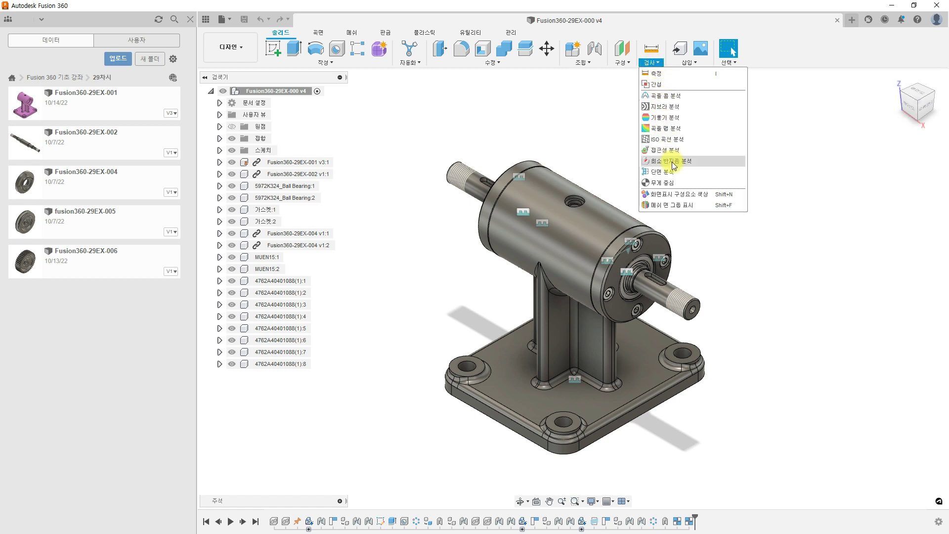
{"action": "left_click", "coordinate": [721, 196]}
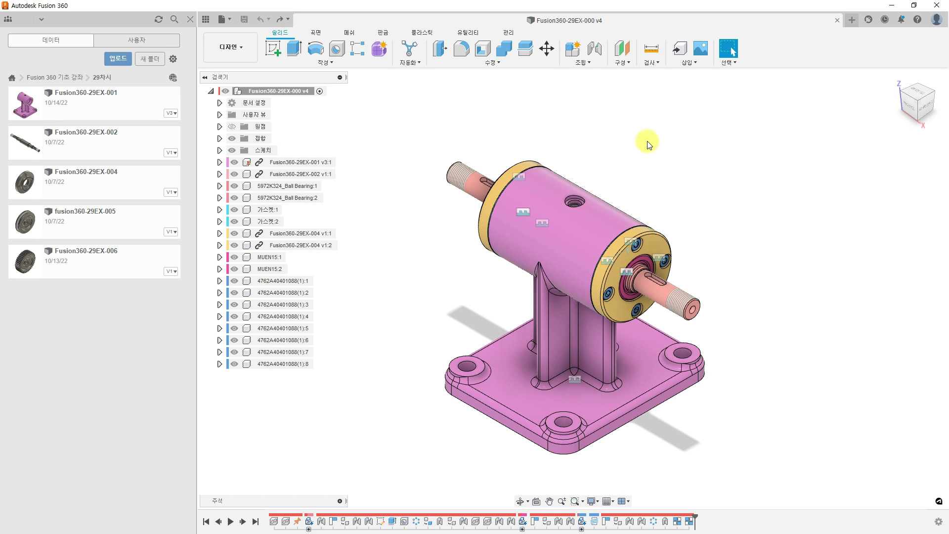
Search the McMaster-Carr component catalog for "key" and open the Rounded Machine Keys category.
{"action": "left_click", "coordinate": [688, 63]}
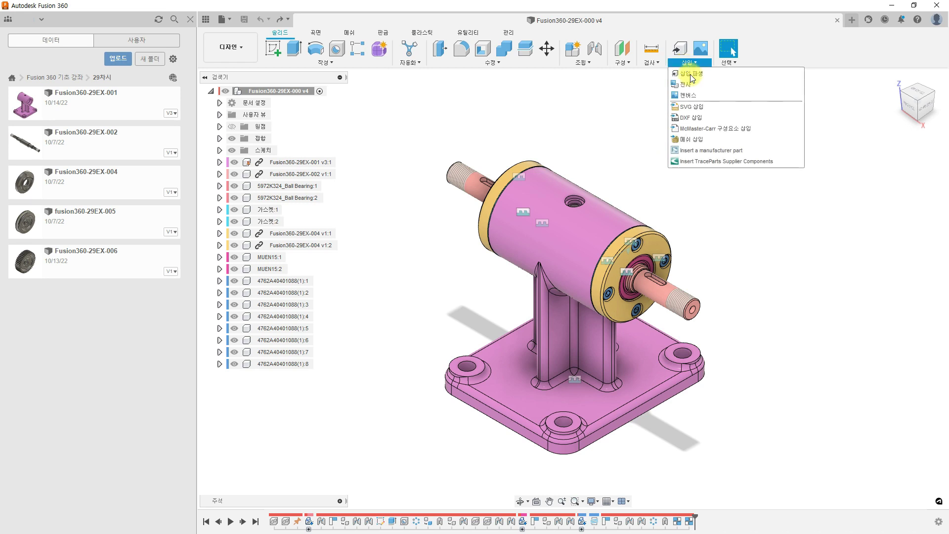
{"action": "left_click", "coordinate": [702, 130]}
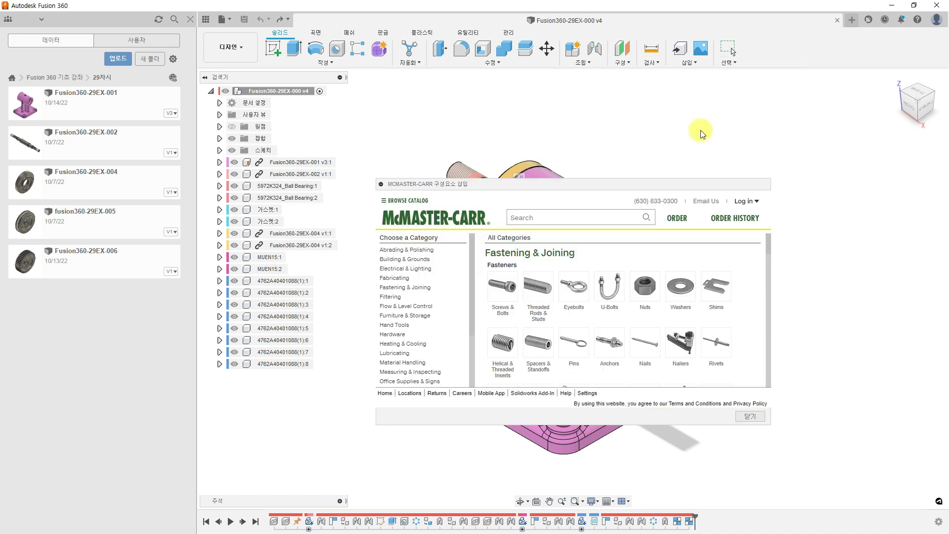
{"action": "left_click", "coordinate": [544, 218]}
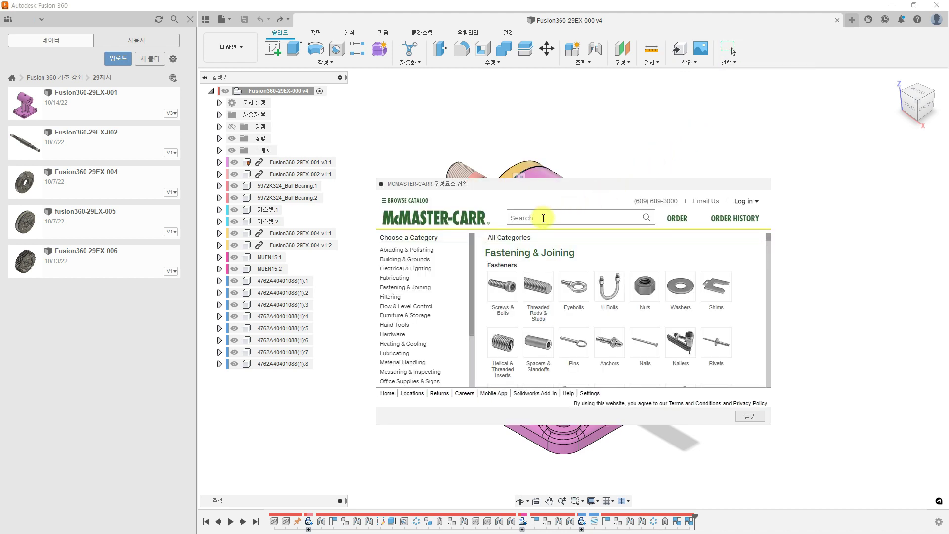
{"action": "type", "text": "key"}
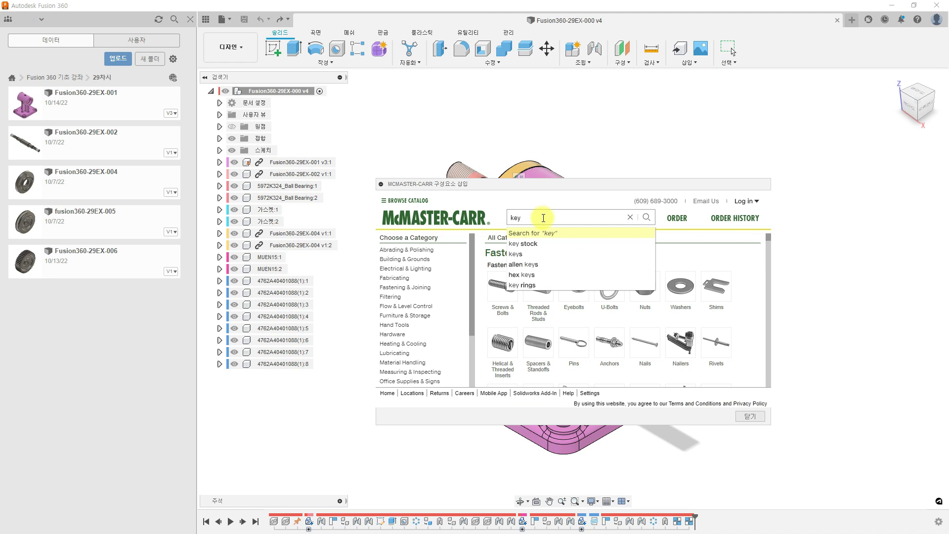
{"action": "key", "text": "Return"}
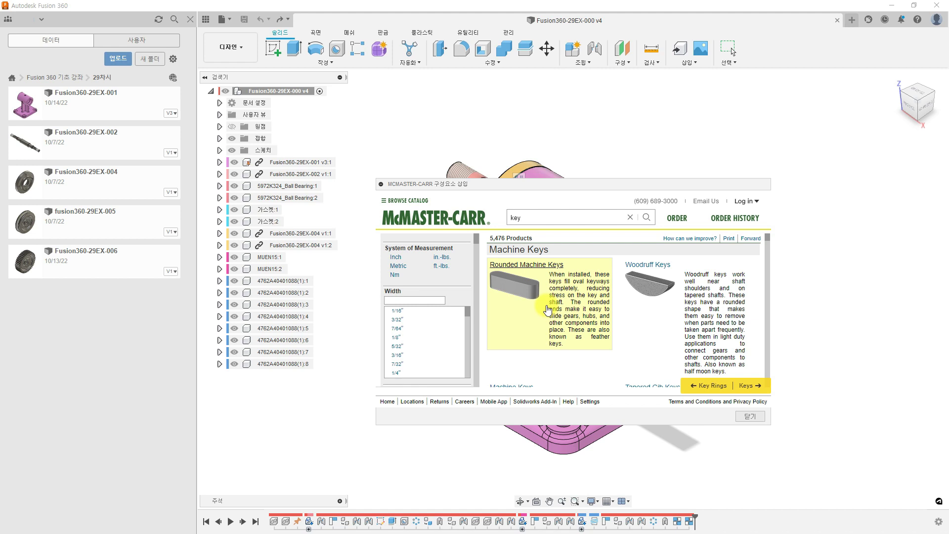
{"action": "left_click", "coordinate": [547, 310]}
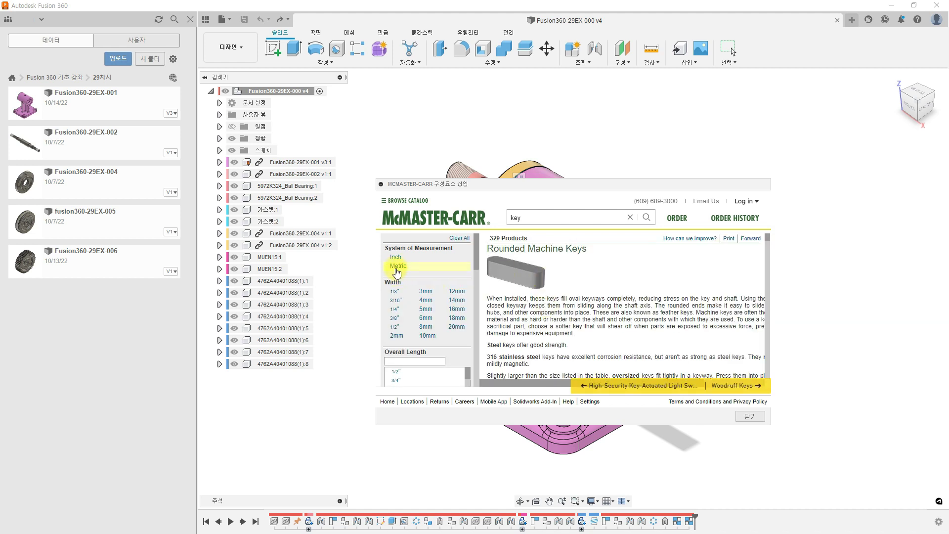
Filter the rounded machine keys to Metric, 4mm width, 16mm overall length and Steel.
{"action": "left_click", "coordinate": [397, 267]}
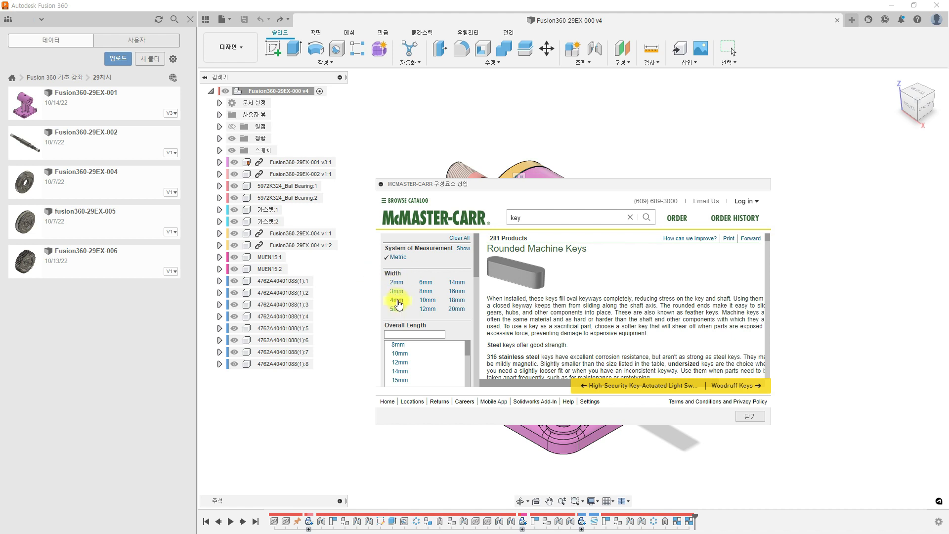
{"action": "left_click", "coordinate": [397, 301]}
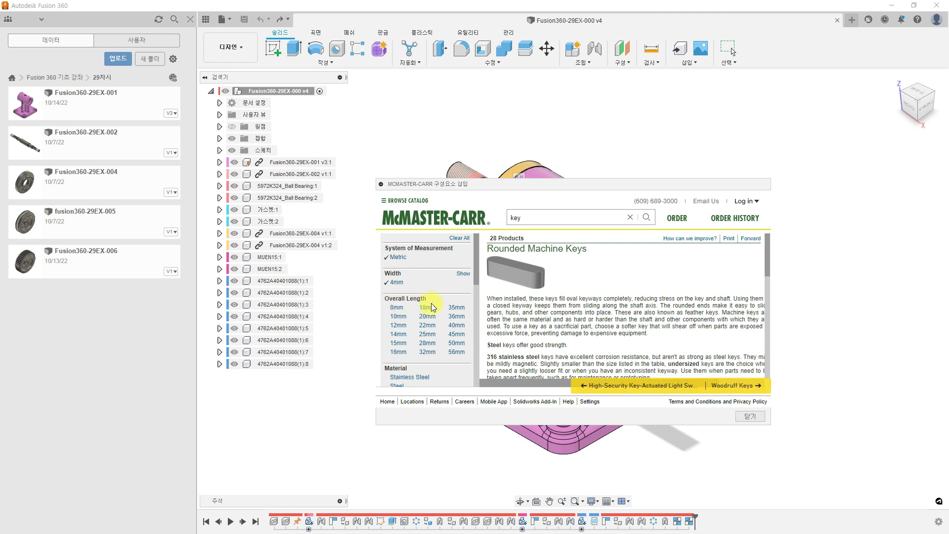
{"action": "left_click", "coordinate": [398, 352]}
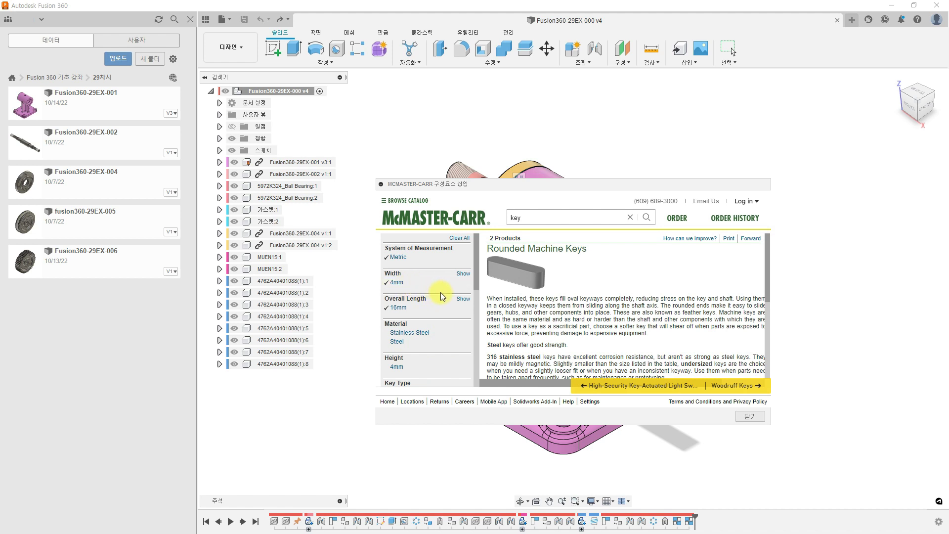
{"action": "left_click", "coordinate": [397, 342]}
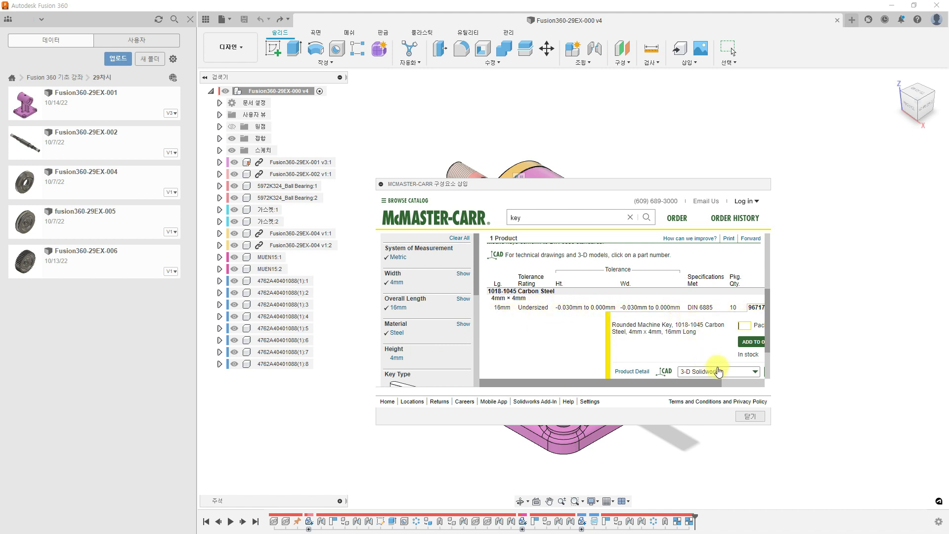
Insert the 4 x 4 x 16 mm steel key as a 3-D STEP model and move it clear of the assembly, beside the shaft.
{"action": "left_click", "coordinate": [754, 375]}
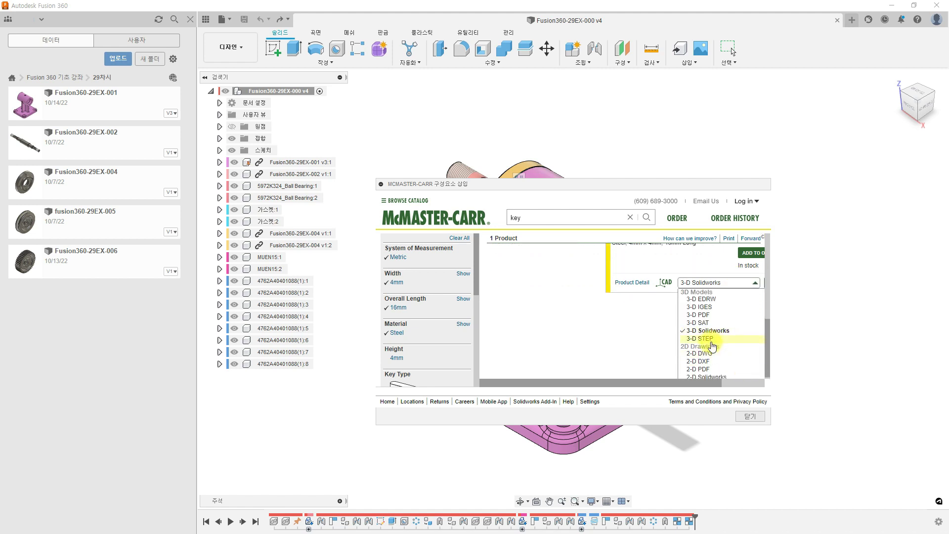
{"action": "left_click", "coordinate": [711, 341]}
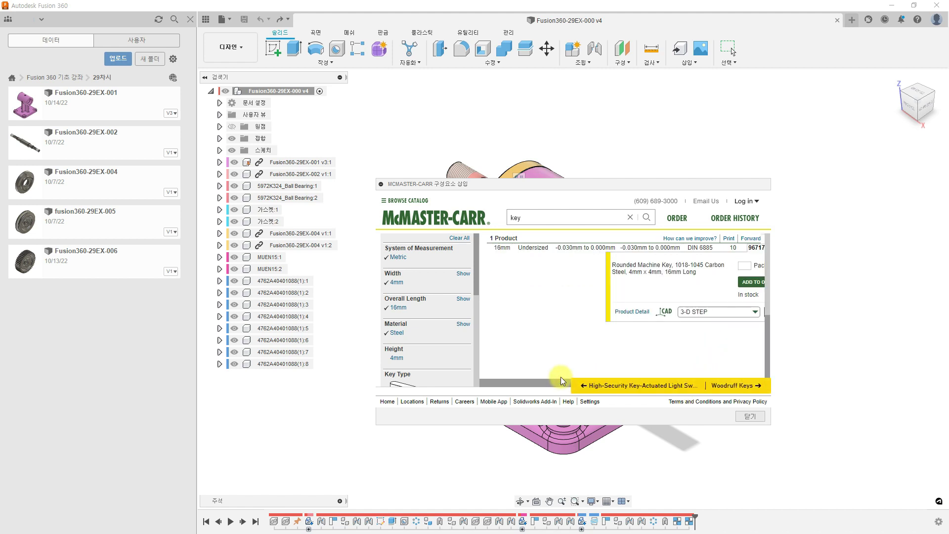
{"action": "left_click_drag", "start_coordinate": [560, 384], "coordinate": [610, 385]}
{"action": "left_click", "coordinate": [732, 313]}
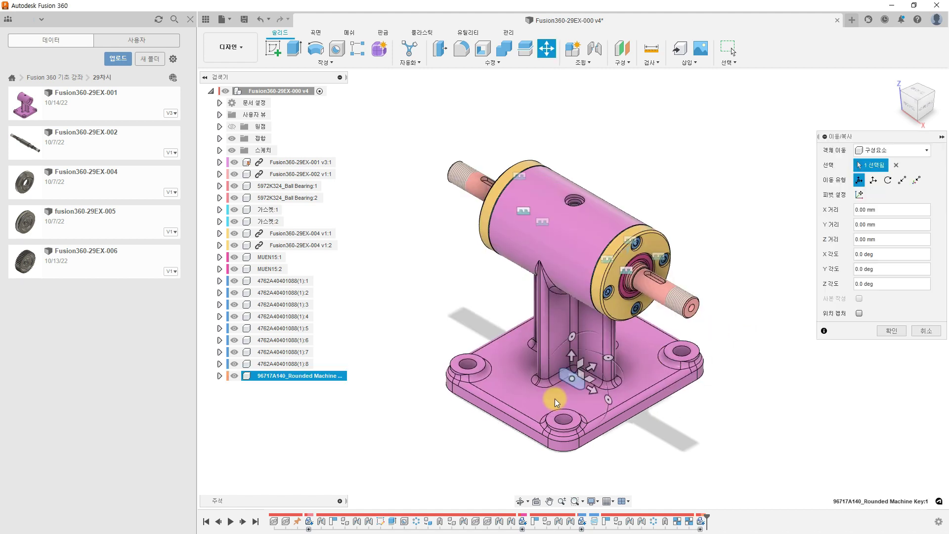
{"action": "left_click_drag", "start_coordinate": [592, 367], "coordinate": [762, 271]}
{"action": "left_click", "coordinate": [883, 333]}
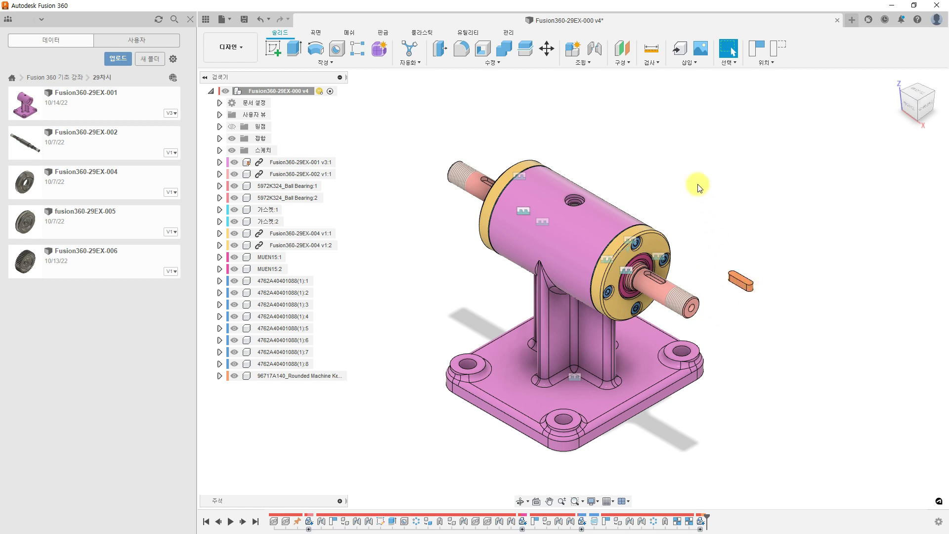
Start a joint and set its first snap at the centre of the rounded key's underside face.
{"action": "left_click", "coordinate": [595, 48]}
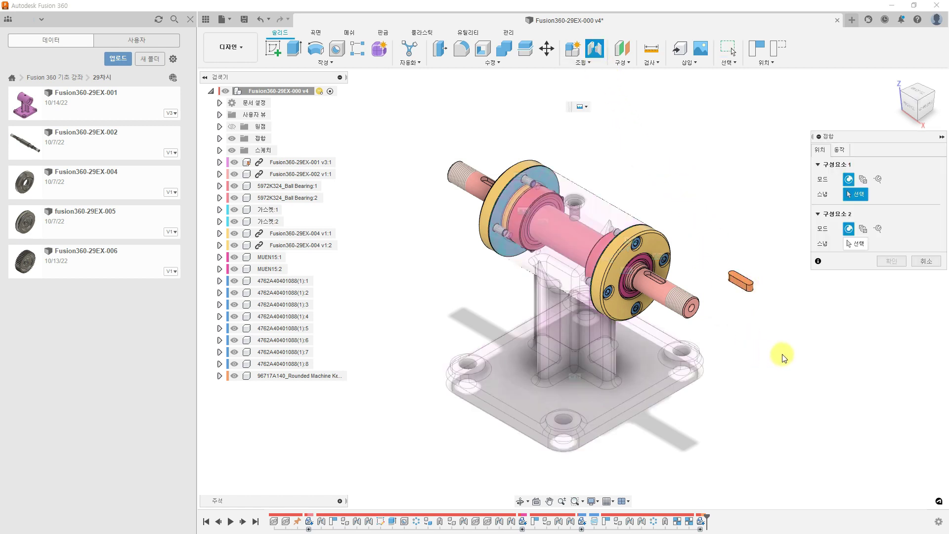
{"action": "middle_click_drag", "start_coordinate": [778, 355], "coordinate": [778, 318], "text": "shift"}
{"action": "middle_click_drag", "start_coordinate": [512, 228], "coordinate": [542, 270], "text": "shift"}
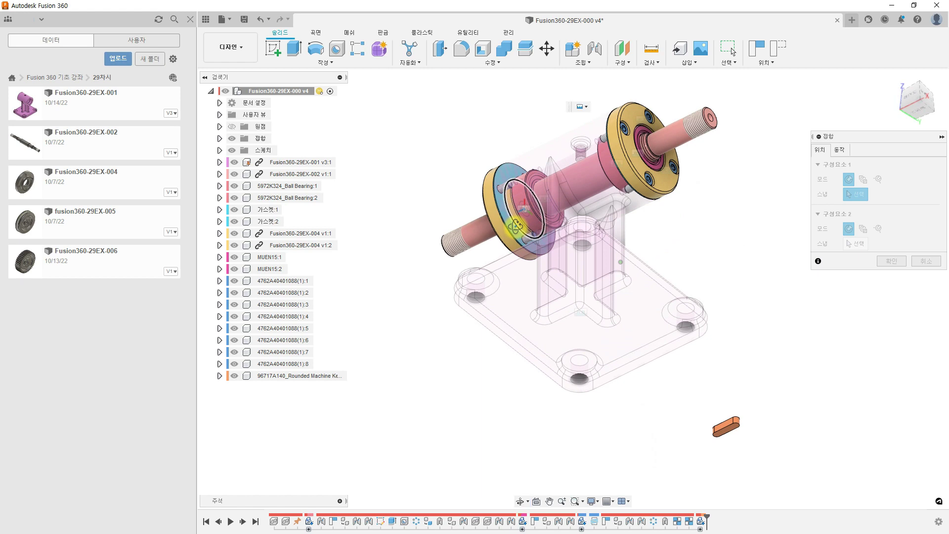
{"action": "scroll", "coordinate": [725, 369], "scroll_direction": "up", "scroll_amount": 2}
{"action": "scroll", "coordinate": [710, 377], "scroll_direction": "down", "scroll_amount": 1}
{"action": "scroll", "coordinate": [693, 381], "scroll_direction": "up", "scroll_amount": 4}
{"action": "scroll", "coordinate": [705, 386], "scroll_direction": "up", "scroll_amount": 6}
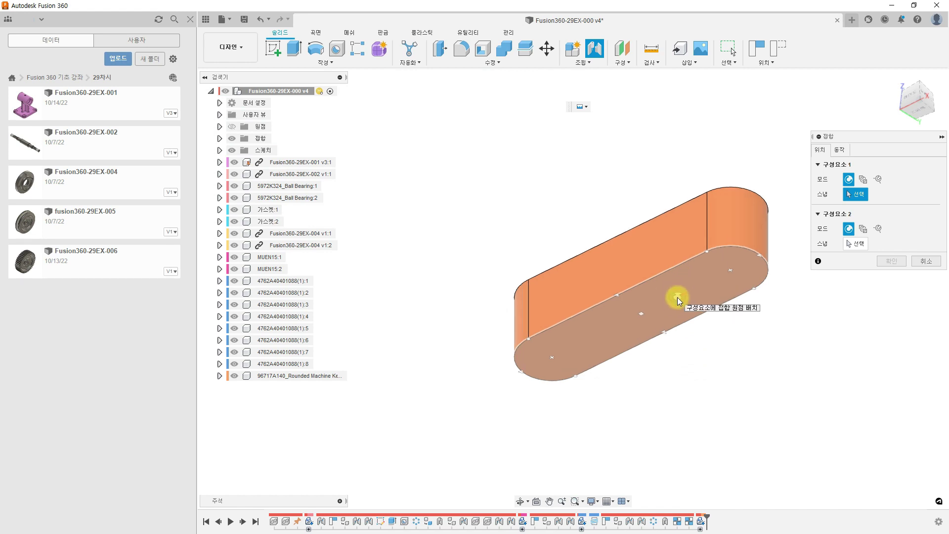
{"action": "middle_click_drag", "start_coordinate": [689, 299], "coordinate": [639, 301]}
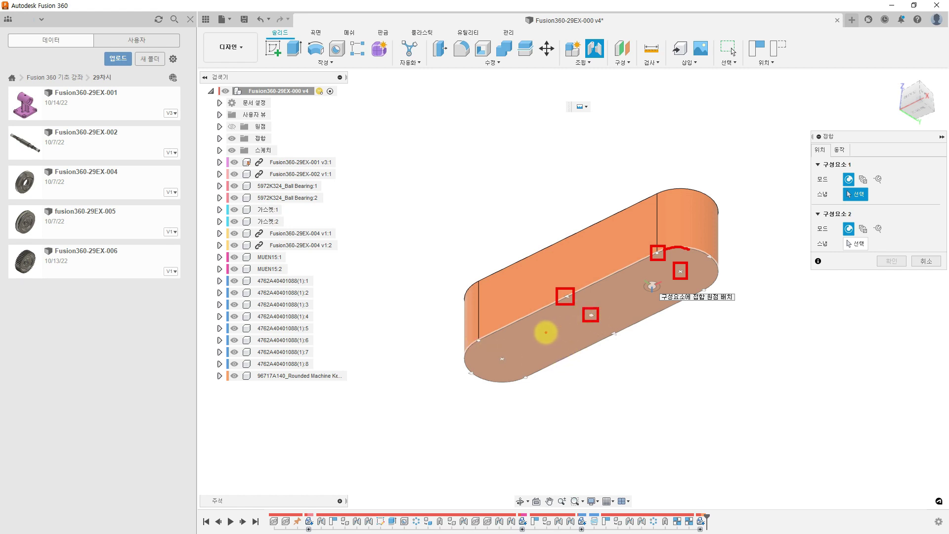
{"action": "left_click_drag", "start_coordinate": [540, 340], "coordinate": [552, 344]}
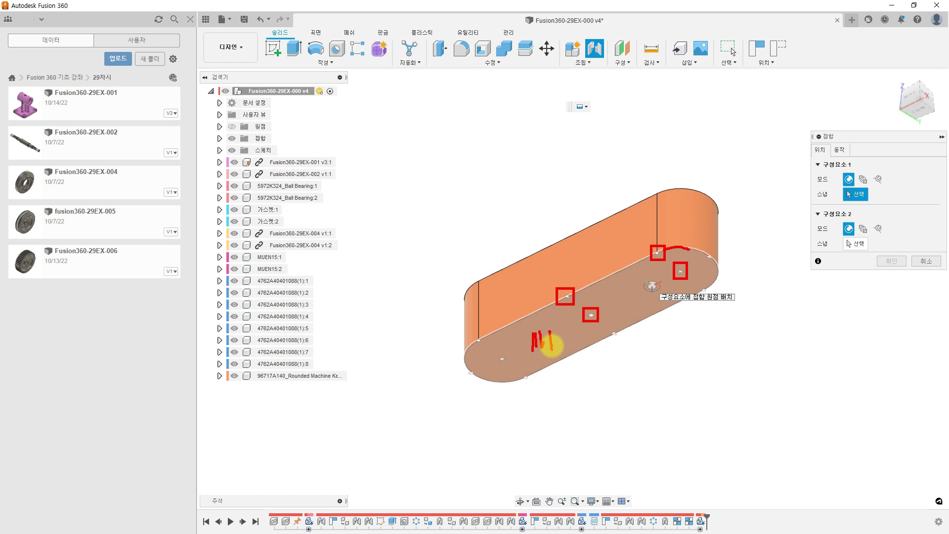
{"action": "key", "text": "Escape"}
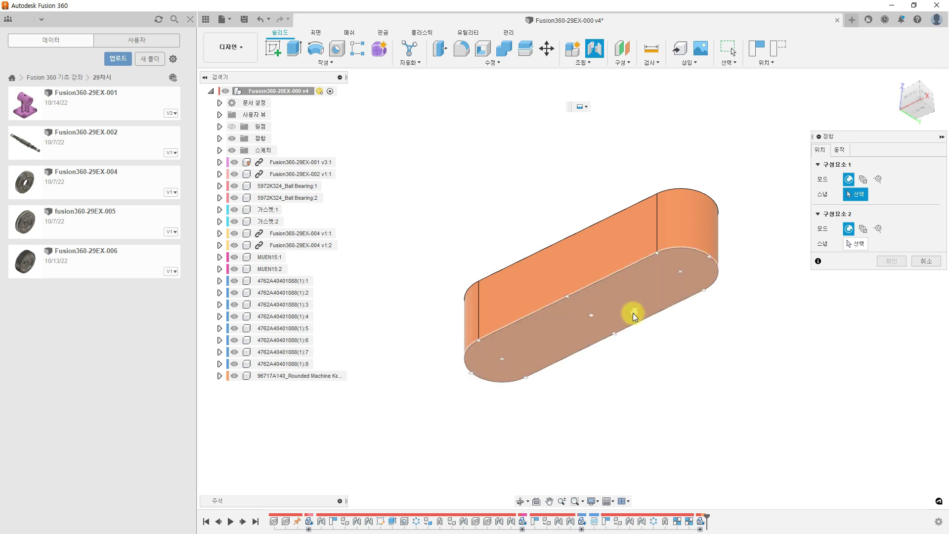
{"action": "left_click", "coordinate": [605, 313]}
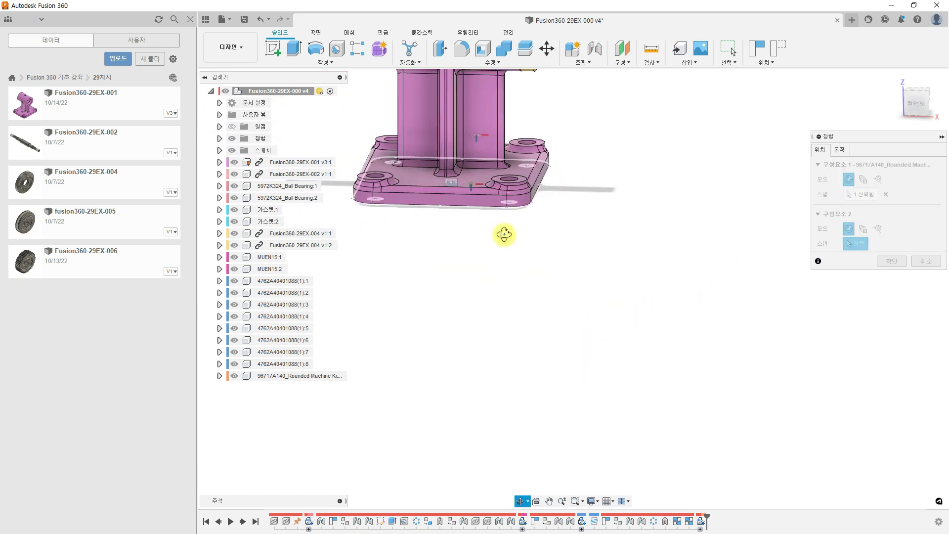
Snap the key to the centre of the empty shaft keyway's floor and create the joint as Rigid.
{"action": "scroll", "coordinate": [417, 199], "scroll_direction": "up", "scroll_amount": 10}
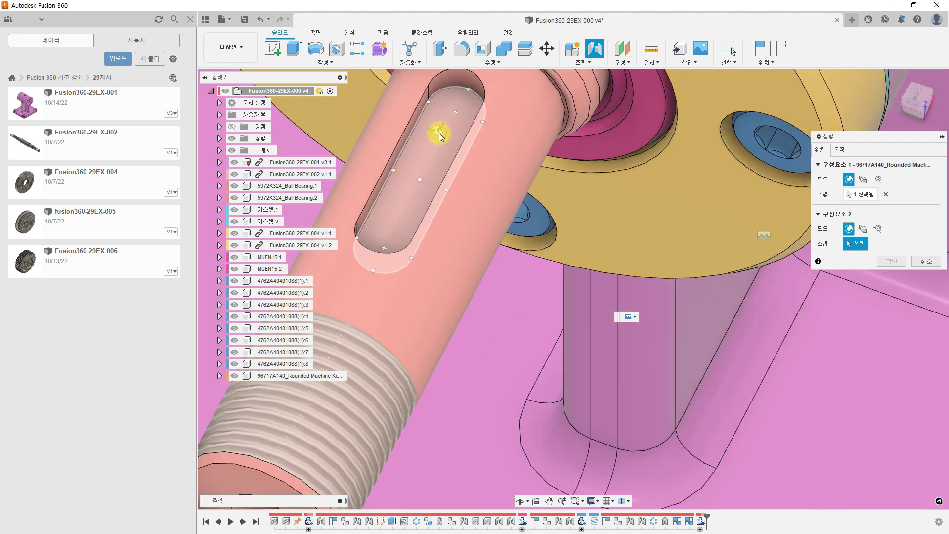
{"action": "left_click", "coordinate": [423, 181]}
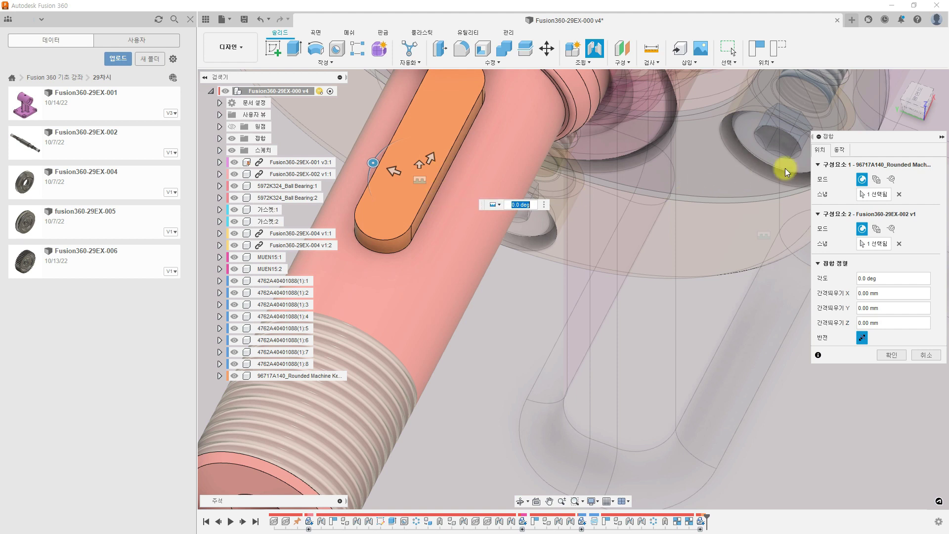
{"action": "left_click", "coordinate": [839, 150]}
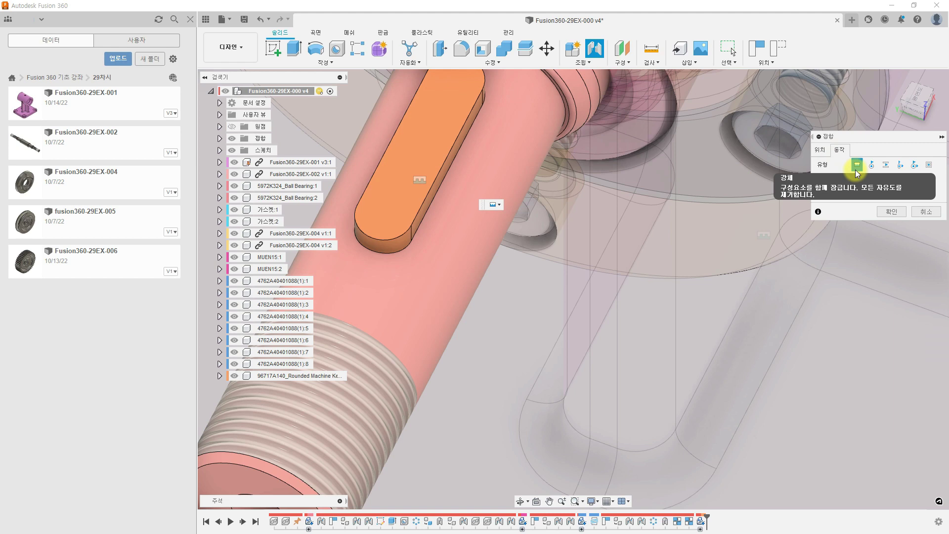
{"action": "left_click", "coordinate": [901, 213]}
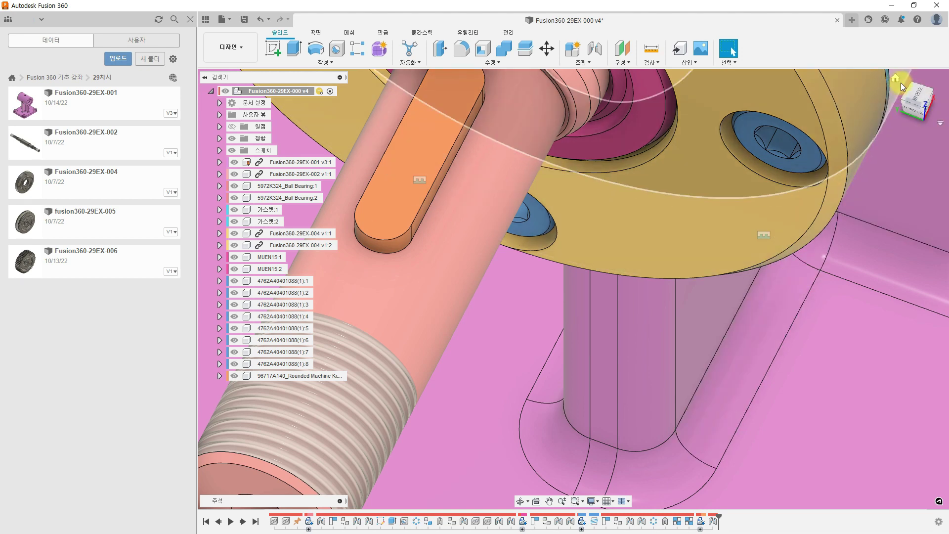
{"action": "left_click", "coordinate": [897, 78]}
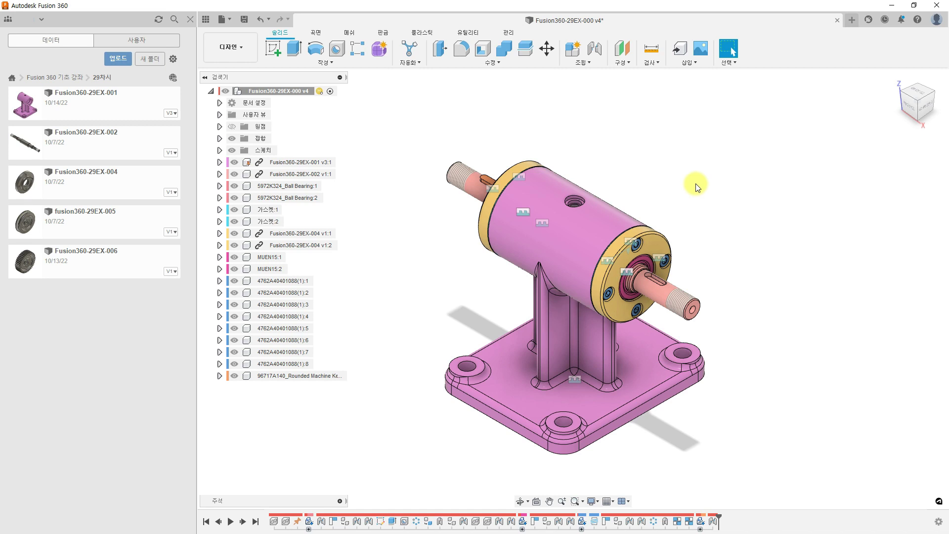
{"action": "left_click", "coordinate": [692, 63]}
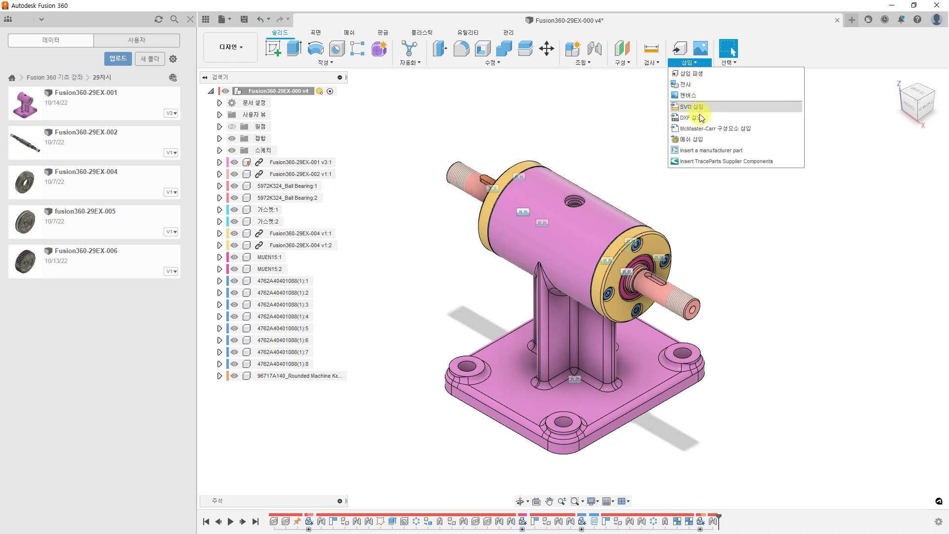
{"action": "left_click", "coordinate": [678, 224]}
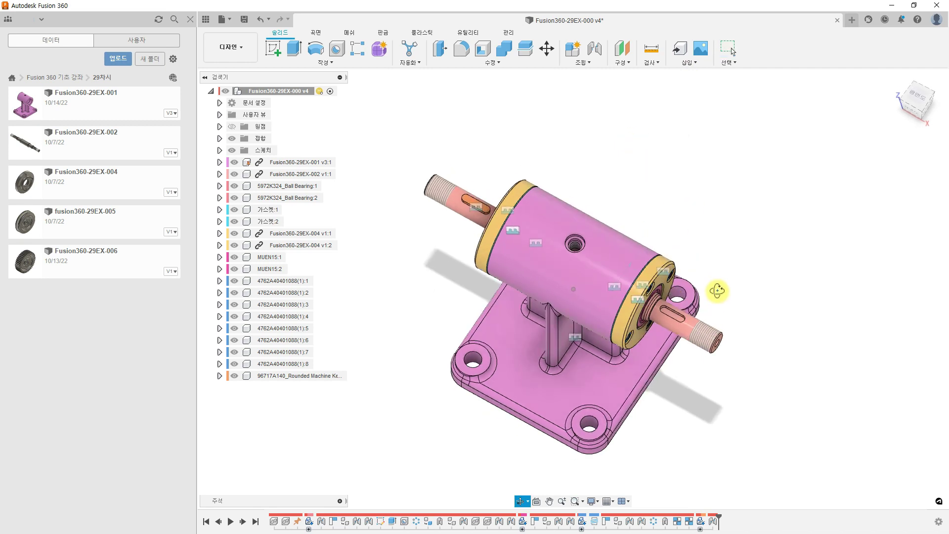
Extrude the floor face of the shaft's other, still empty keyway by 4 mm as a new body.
{"action": "scroll", "coordinate": [687, 326], "scroll_direction": "up", "scroll_amount": 10}
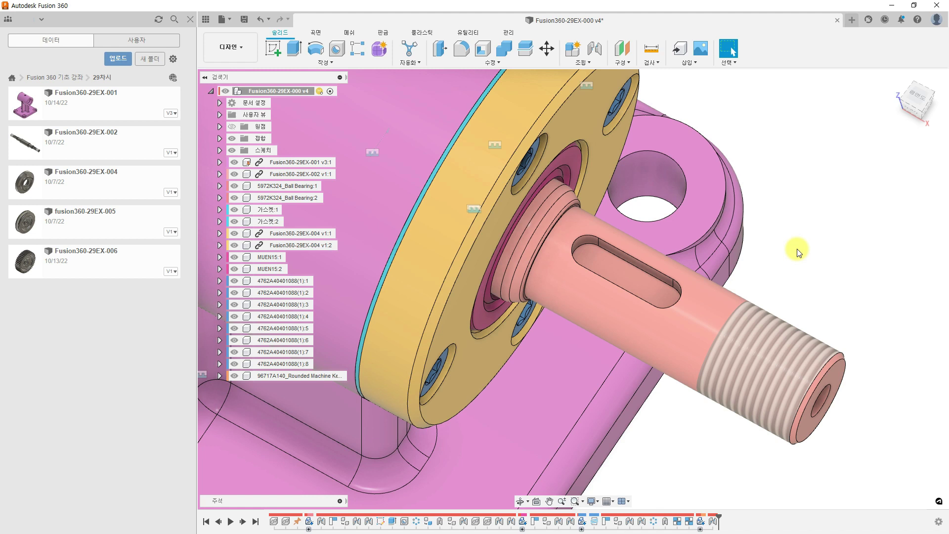
{"action": "left_click", "coordinate": [294, 48]}
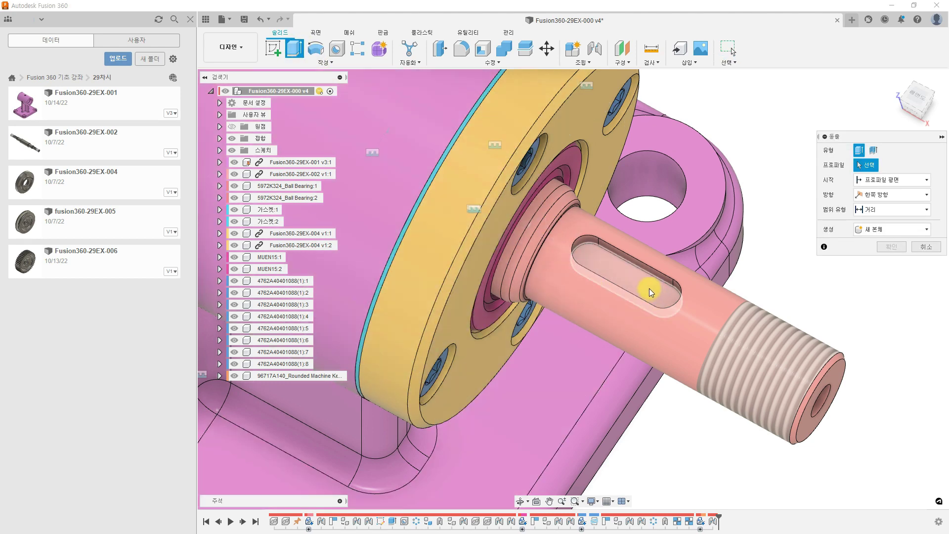
{"action": "left_click", "coordinate": [649, 289]}
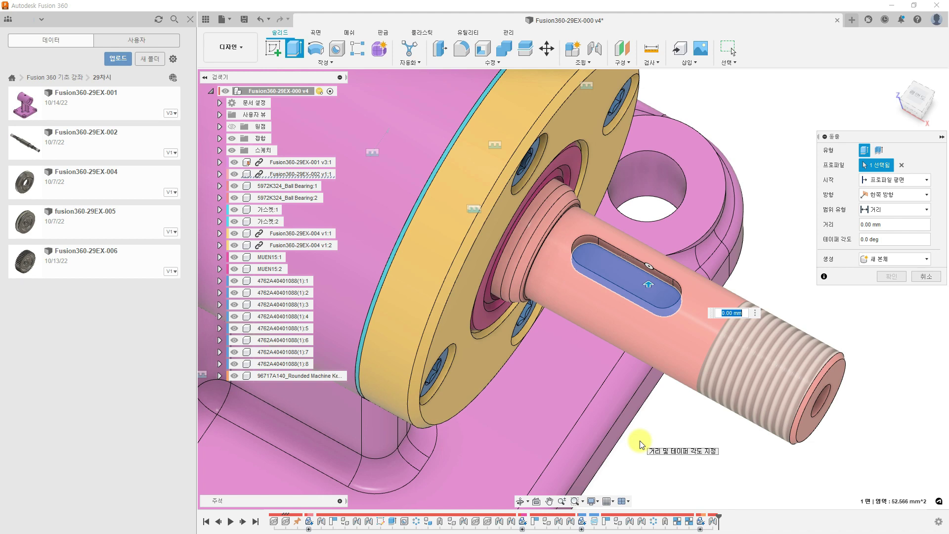
{"action": "type", "text": "4"}
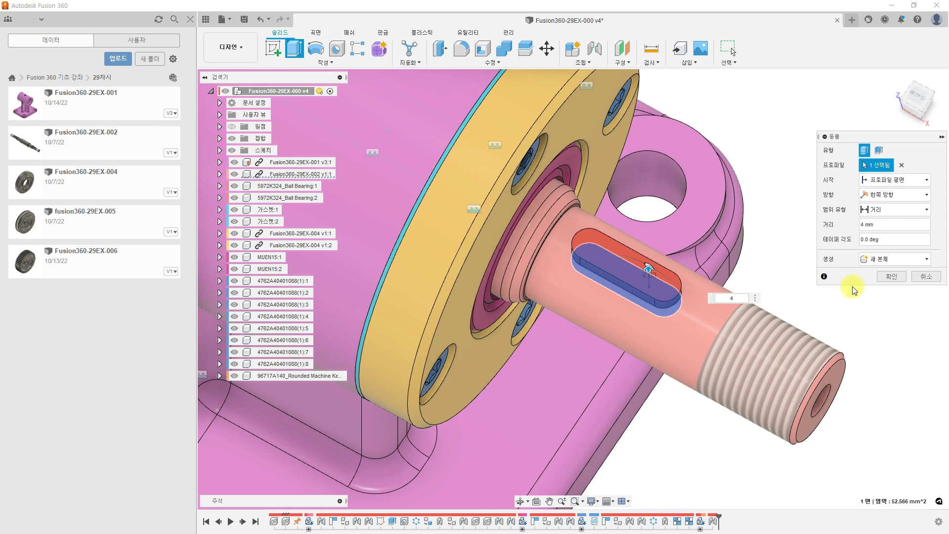
{"action": "left_click", "coordinate": [889, 277]}
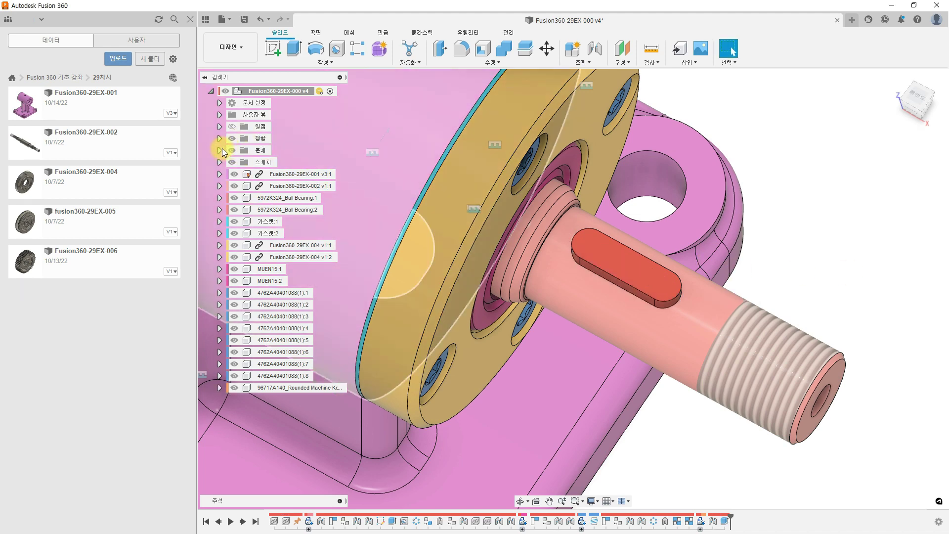
Create a component from the new key body in the assembly's bodies.
{"action": "left_click", "coordinate": [222, 148]}
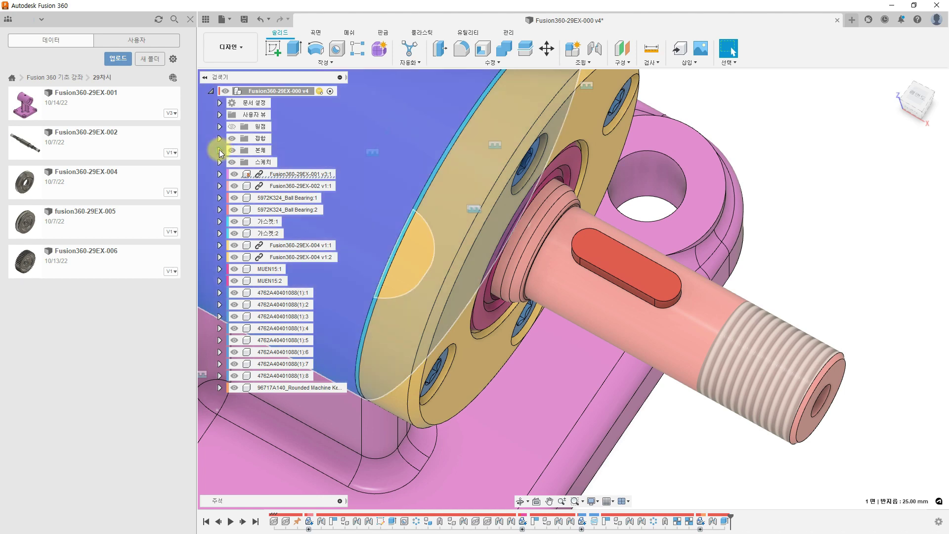
{"action": "left_click", "coordinate": [220, 149]}
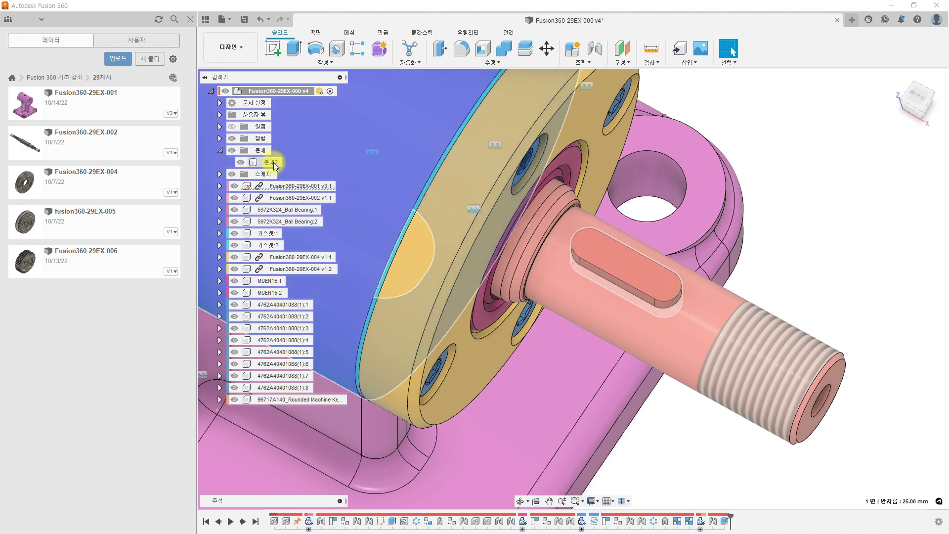
{"action": "right_click", "coordinate": [274, 163]}
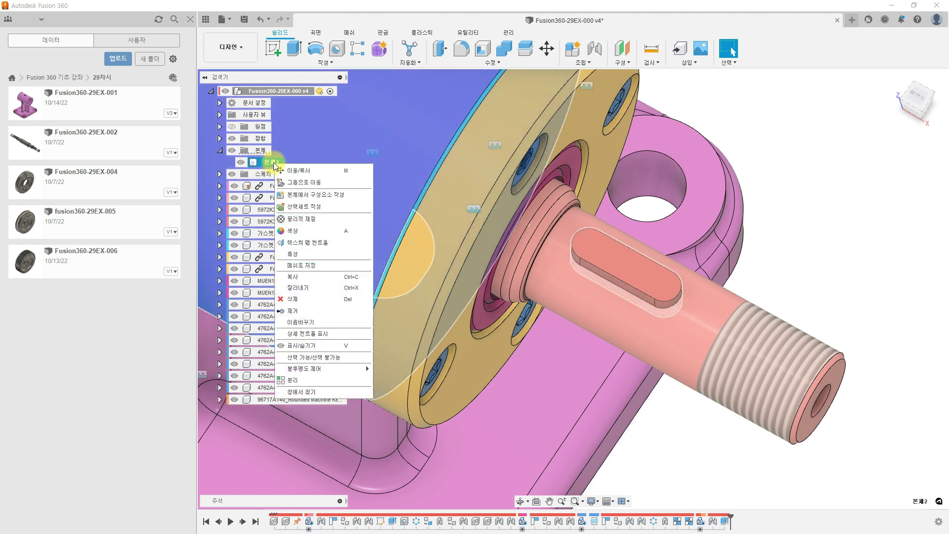
{"action": "left_click", "coordinate": [317, 198]}
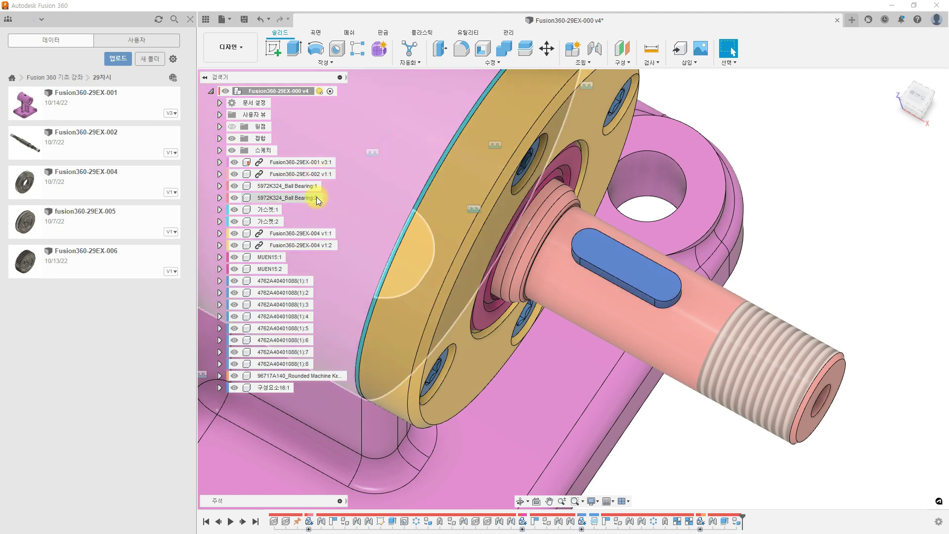
Rename the new key component as 키 4x4x14.
{"action": "left_click", "coordinate": [277, 389]}
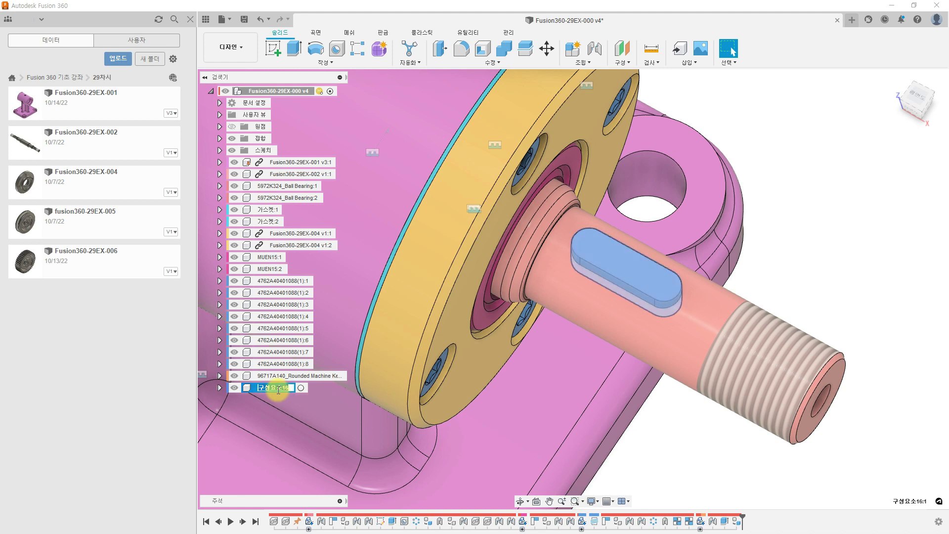
{"action": "type", "text": "키 4x4x14"}
{"action": "key", "text": "Return"}
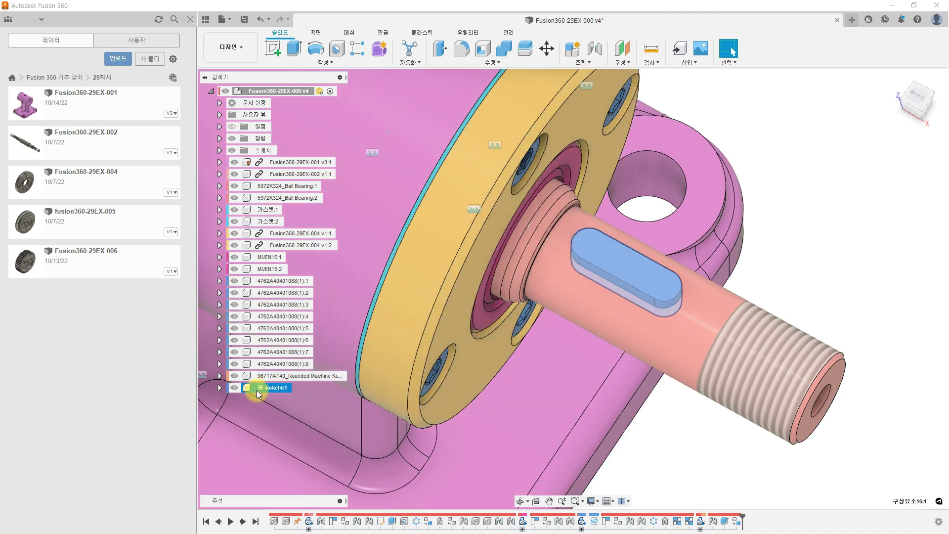
{"action": "left_click", "coordinate": [813, 249]}
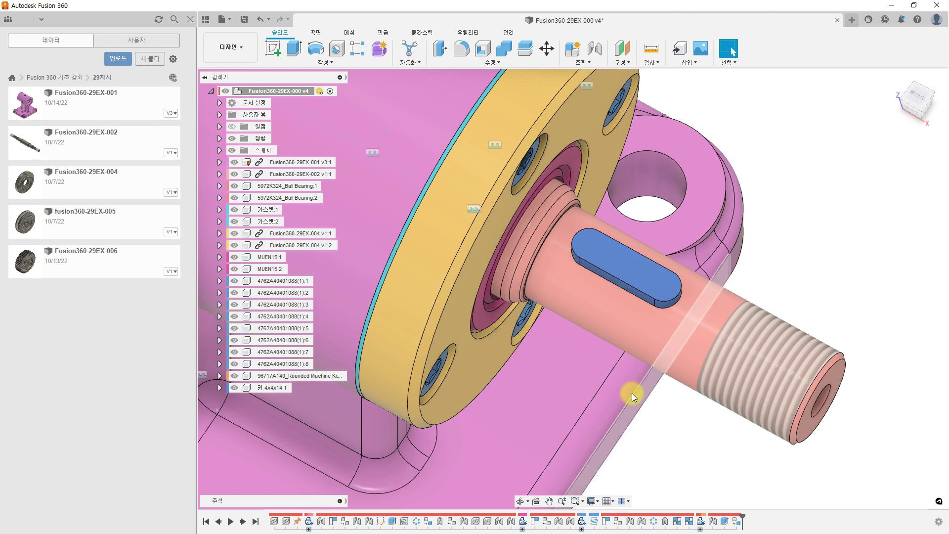
Try moving the new key out of its keyway to test whether it is free, and undo the move.
{"action": "mouse_move", "coordinate": [896, 92]}
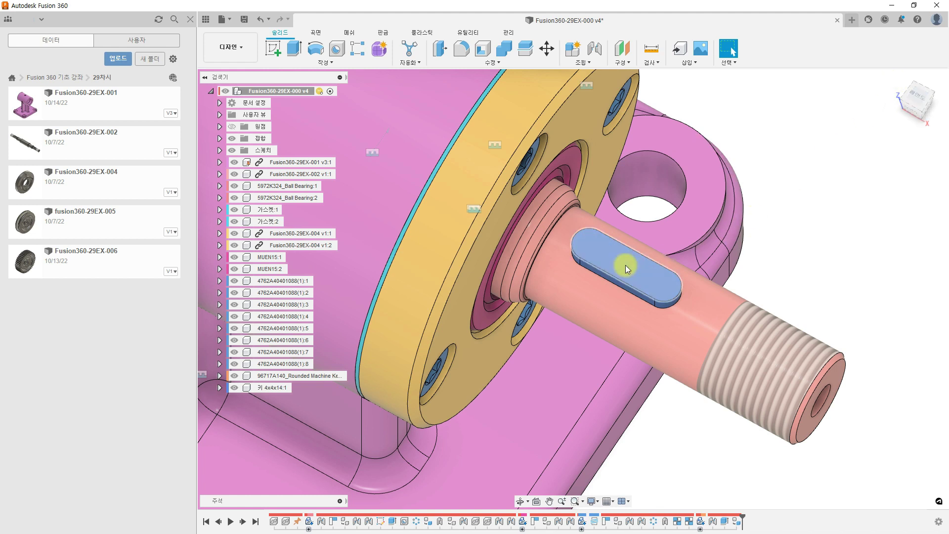
{"action": "left_click_drag", "start_coordinate": [626, 265], "coordinate": [764, 188]}
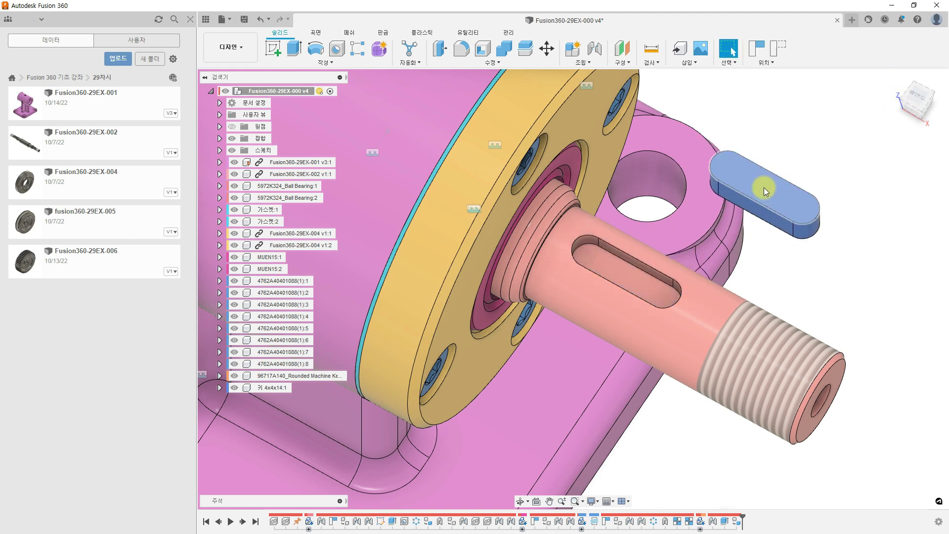
{"action": "key", "text": "ctrl+z"}
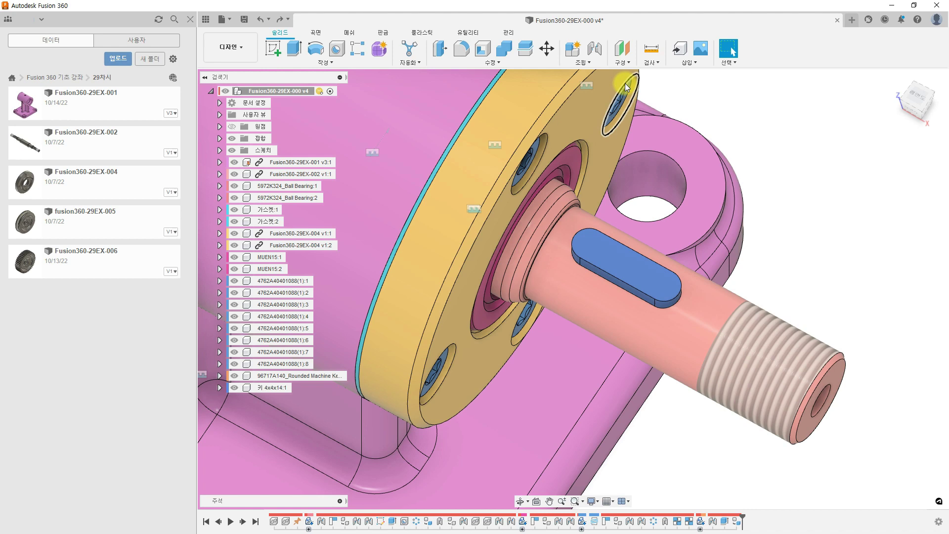
Create a Rigid as-built joint between the new key and the shaft.
{"action": "left_click", "coordinate": [580, 60]}
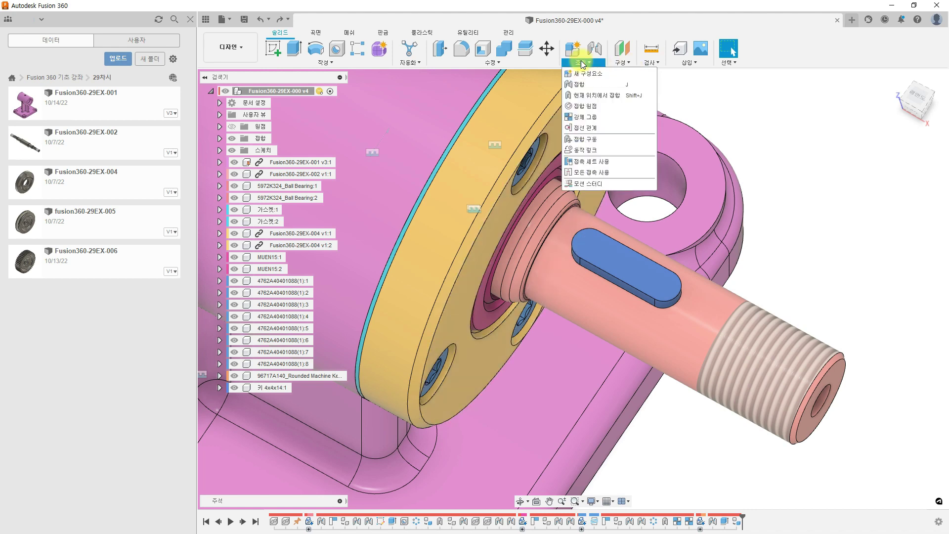
{"action": "left_click", "coordinate": [608, 96]}
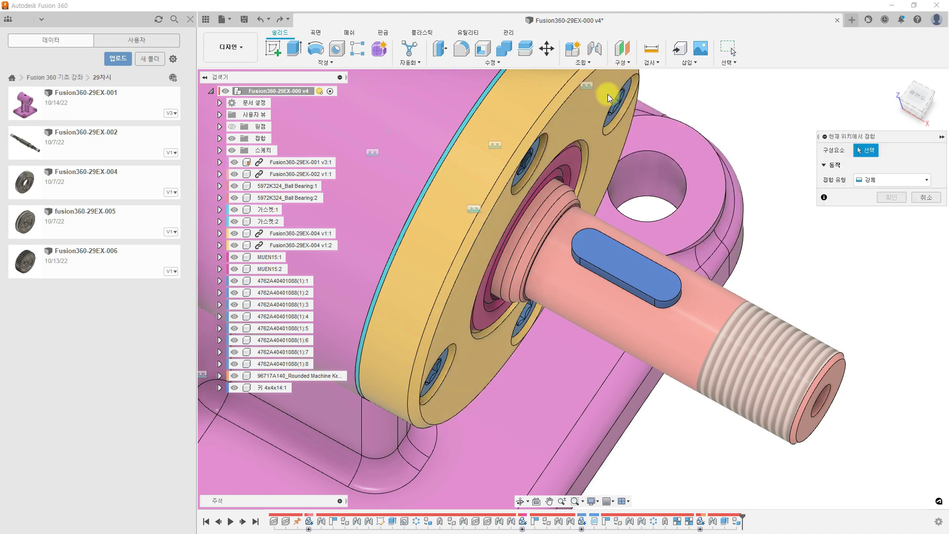
{"action": "left_click", "coordinate": [643, 274]}
{"action": "left_click", "coordinate": [719, 343]}
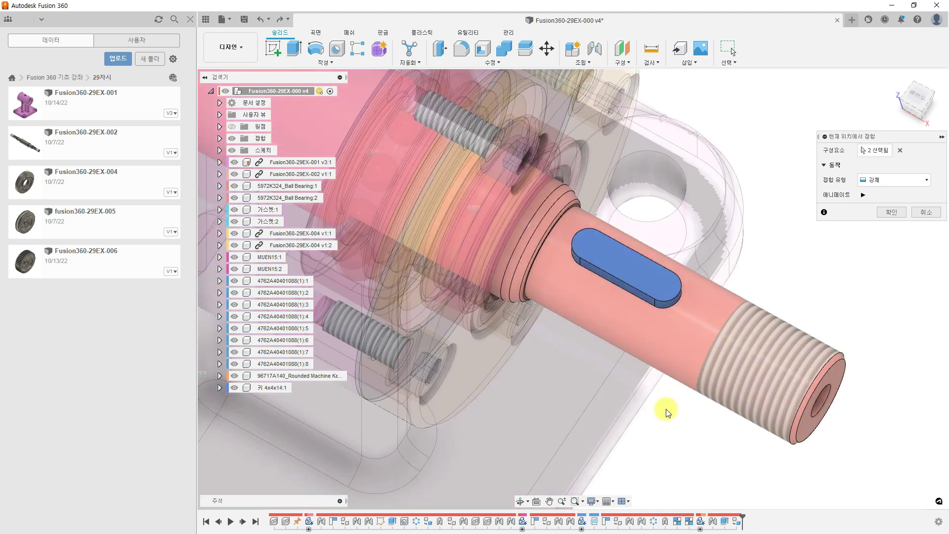
{"action": "left_click", "coordinate": [908, 213]}
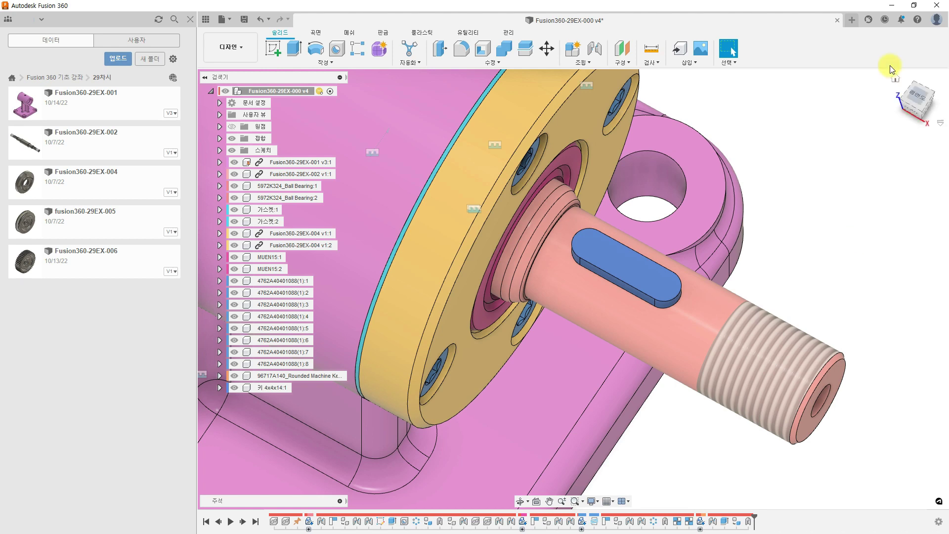
Insert the pulley fusion360-29EX-005 into the assembly and move it about 79 mm along X, clear of the housing.
{"action": "left_click", "coordinate": [896, 78]}
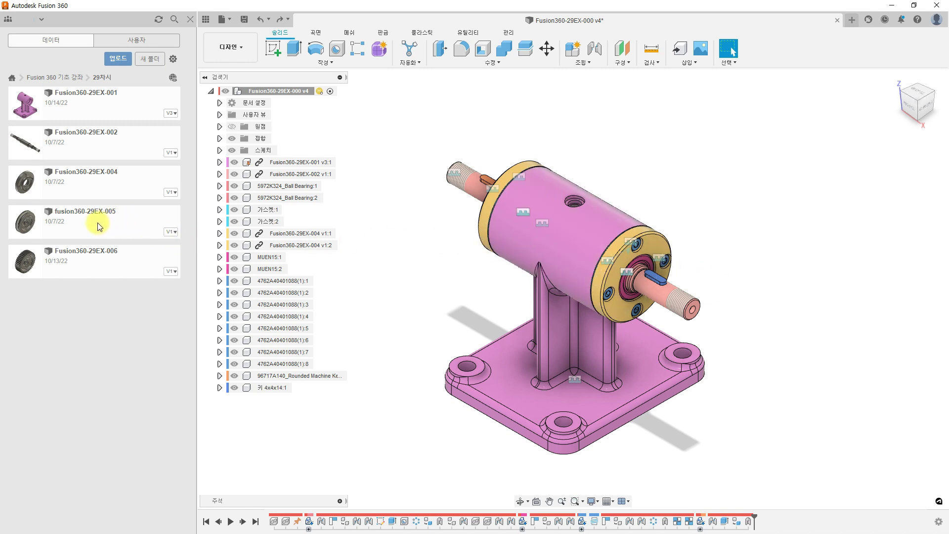
{"action": "left_click_drag", "start_coordinate": [97, 222], "coordinate": [718, 241]}
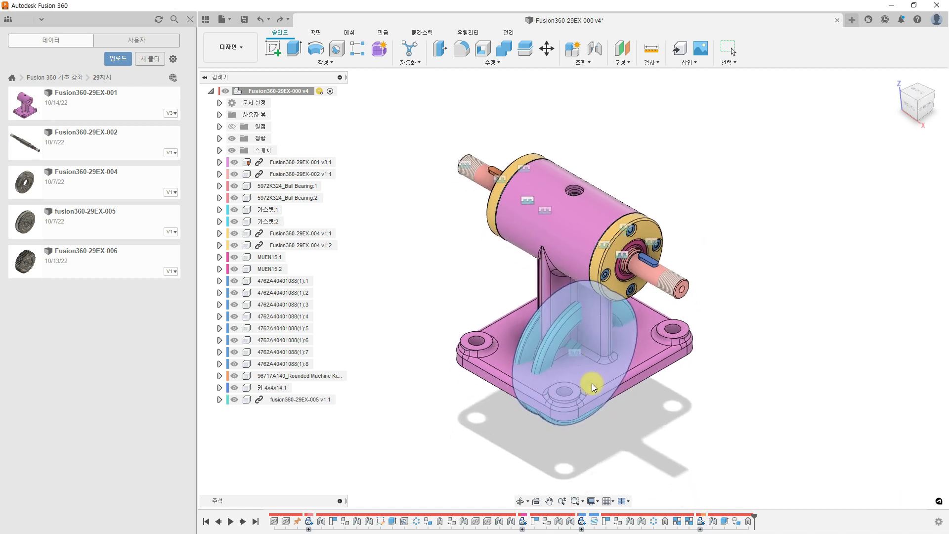
{"action": "left_click", "coordinate": [597, 327]}
{"action": "left_click_drag", "start_coordinate": [596, 327], "coordinate": [819, 339]}
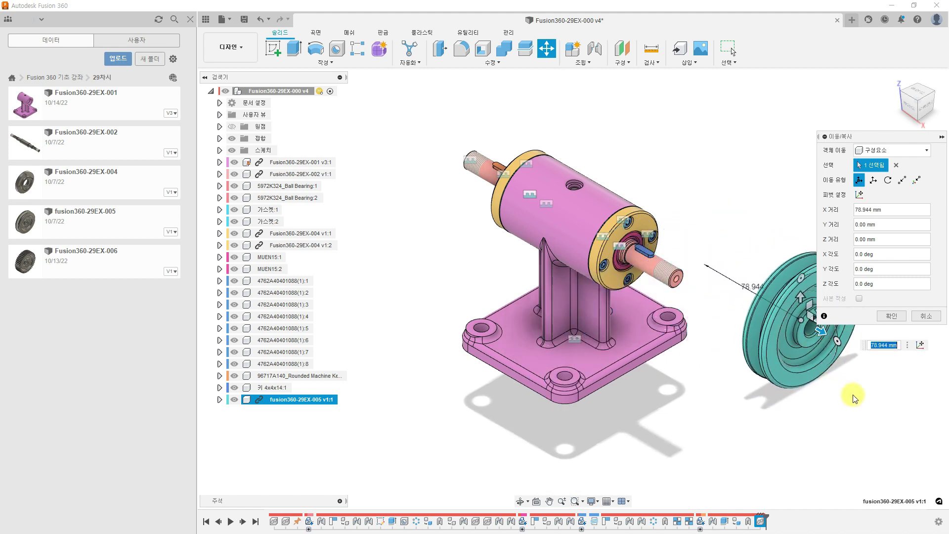
{"action": "left_click", "coordinate": [890, 316]}
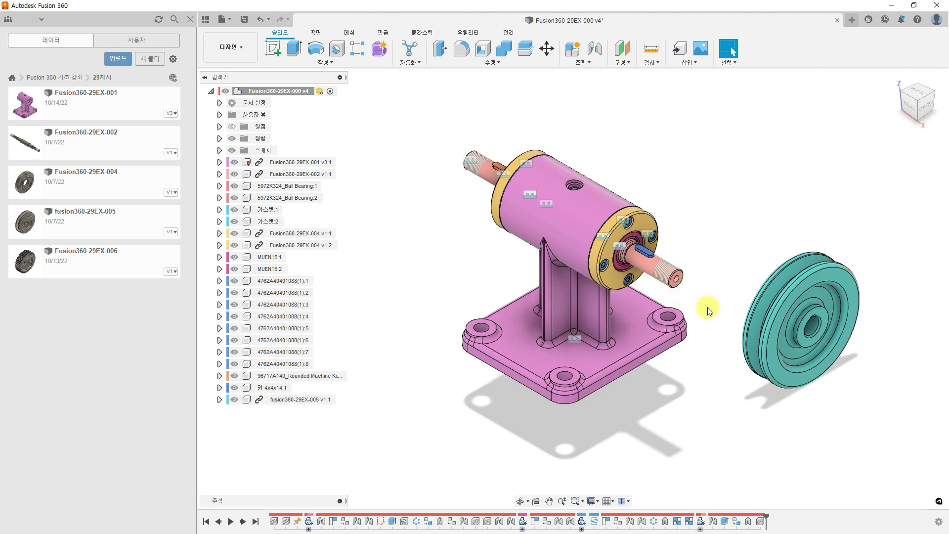
Examine the two mating faces: the pulley hub's inner end face and the narrow shaft shoulder beside the new key.
{"action": "middle_click_drag", "start_coordinate": [727, 338], "coordinate": [805, 275], "text": "shift"}
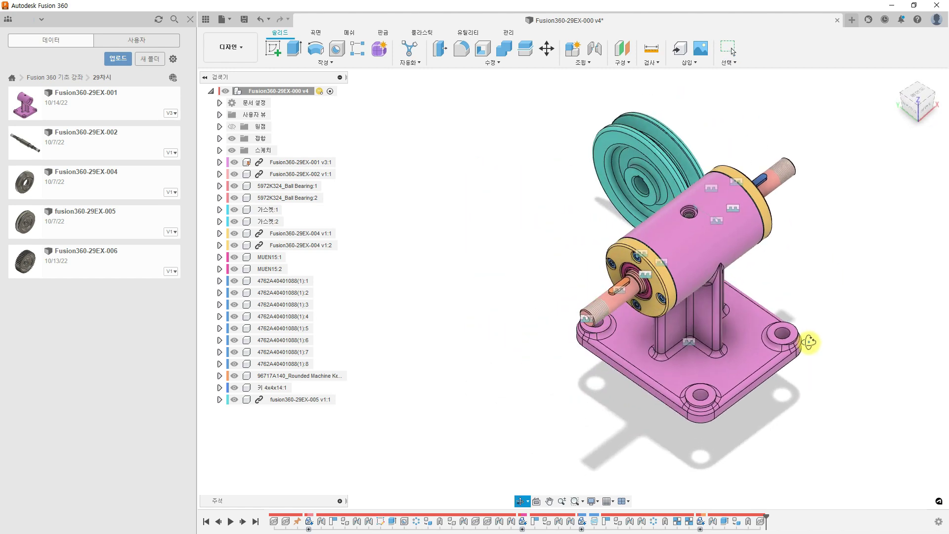
{"action": "scroll", "coordinate": [649, 218], "scroll_direction": "up", "scroll_amount": 4}
{"action": "scroll", "coordinate": [649, 194], "scroll_direction": "up", "scroll_amount": 3}
{"action": "left_click", "coordinate": [652, 187]}
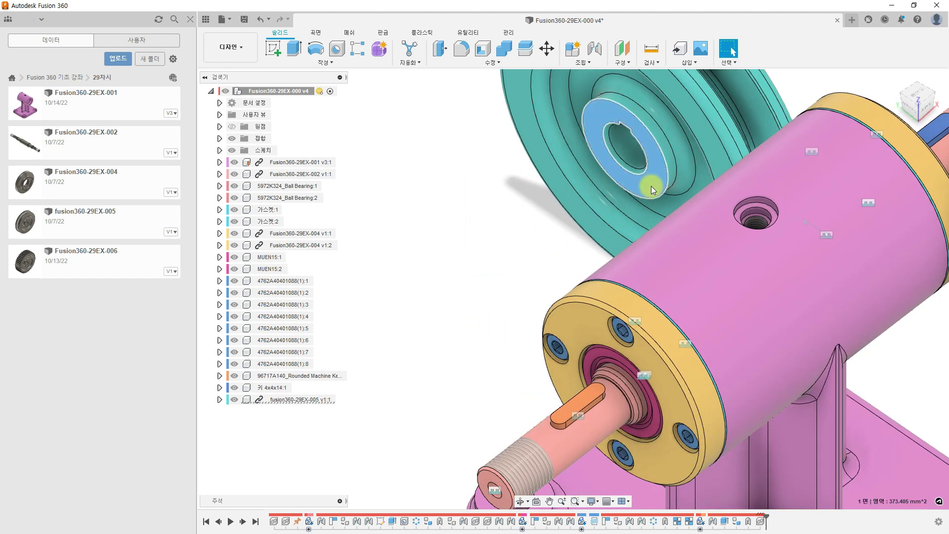
{"action": "scroll", "coordinate": [655, 191], "scroll_direction": "down", "scroll_amount": 7}
{"action": "mouse_move", "coordinate": [801, 224]}
{"action": "middle_mouse_down", "text": "shift"}
{"action": "mouse_move", "coordinate": [714, 225]}
{"action": "mouse_move", "coordinate": [805, 232]}
{"action": "middle_mouse_up", "text": "shift"}
{"action": "scroll", "coordinate": [820, 206], "scroll_direction": "up", "scroll_amount": 8}
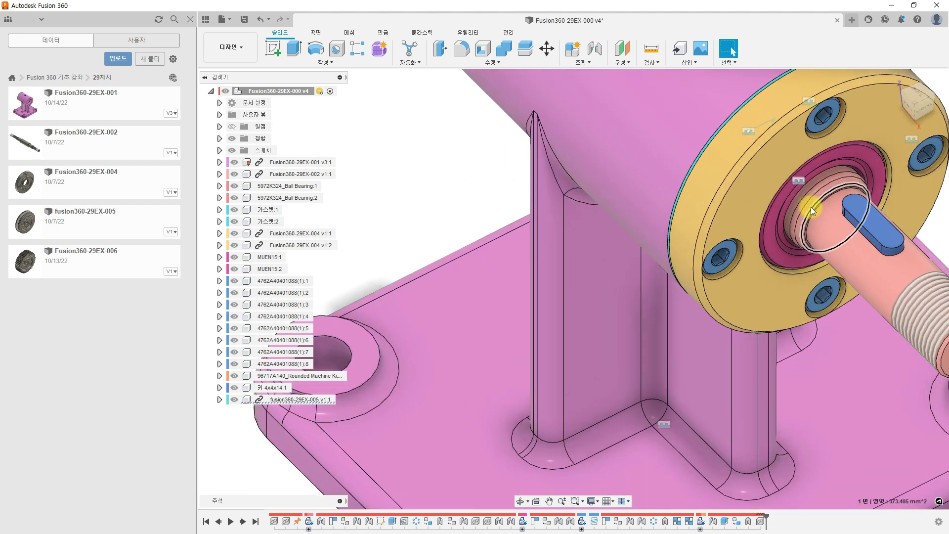
{"action": "scroll", "coordinate": [817, 213], "scroll_direction": "up", "scroll_amount": 5}
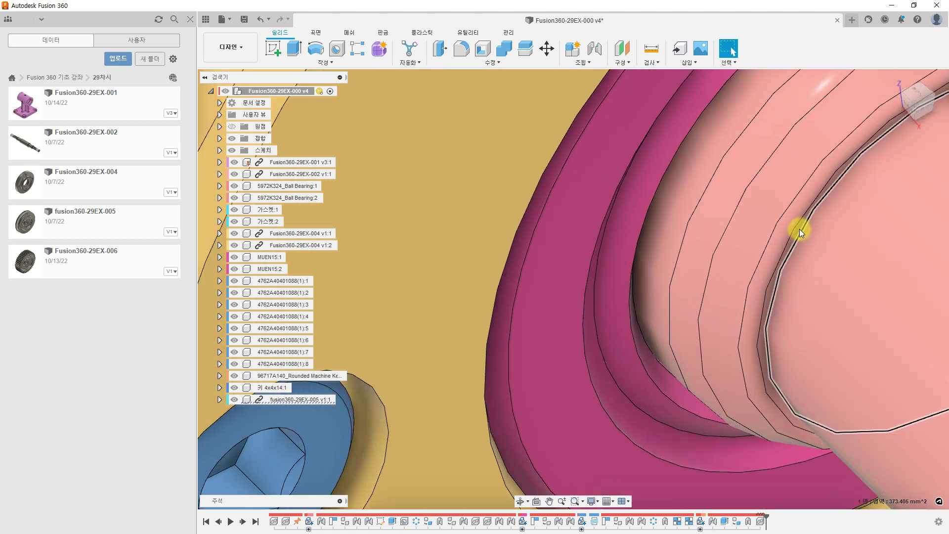
{"action": "left_click", "coordinate": [798, 230]}
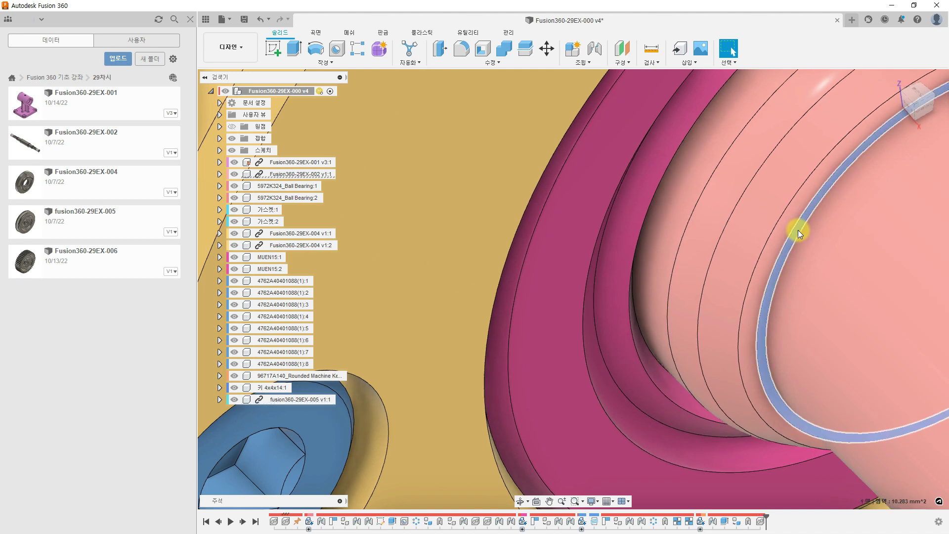
{"action": "scroll", "coordinate": [798, 230], "scroll_direction": "down", "scroll_amount": 5}
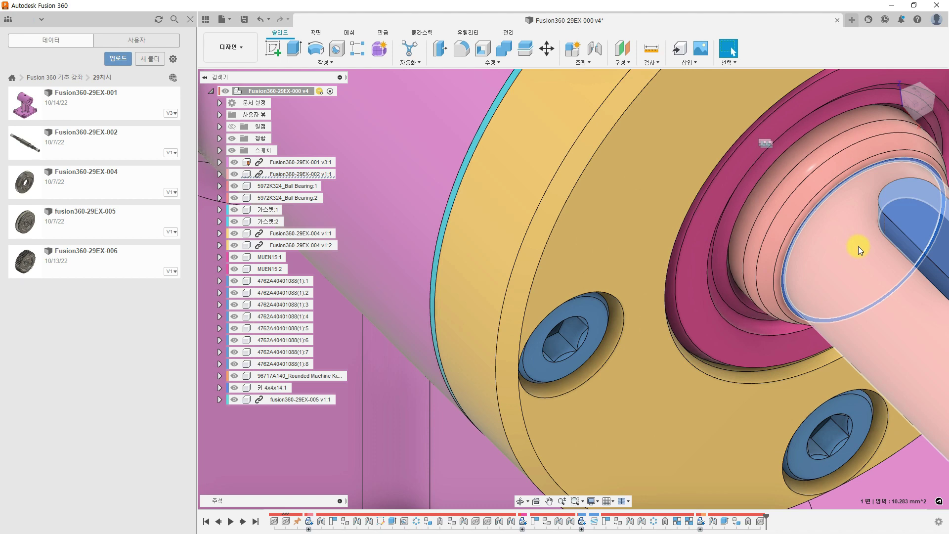
{"action": "scroll", "coordinate": [859, 246], "scroll_direction": "down", "scroll_amount": 8}
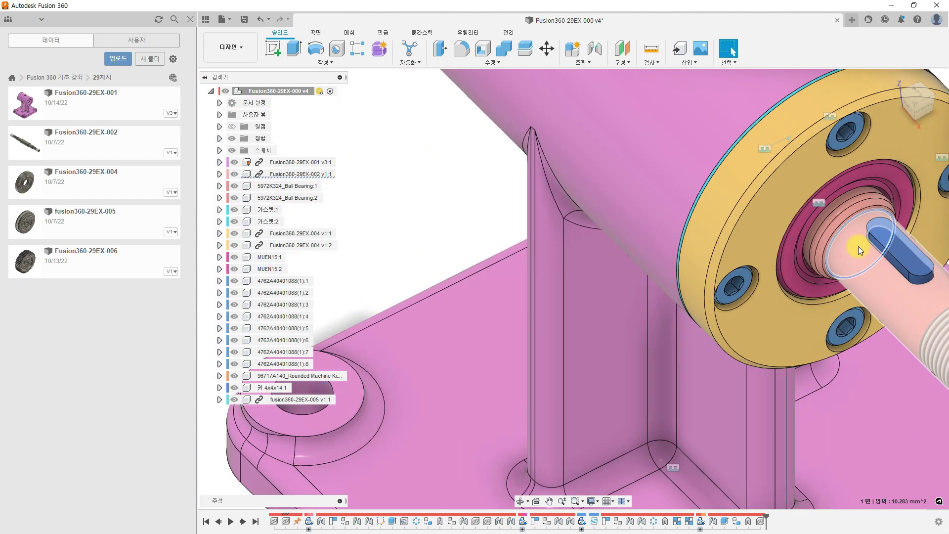
{"action": "middle_click_drag", "start_coordinate": [859, 246], "coordinate": [561, 252]}
{"action": "left_click", "coordinate": [688, 248]}
Start a joint and set its first snap at the bore centre on the pulley hub's housing-side end face.
{"action": "left_click", "coordinate": [596, 52]}
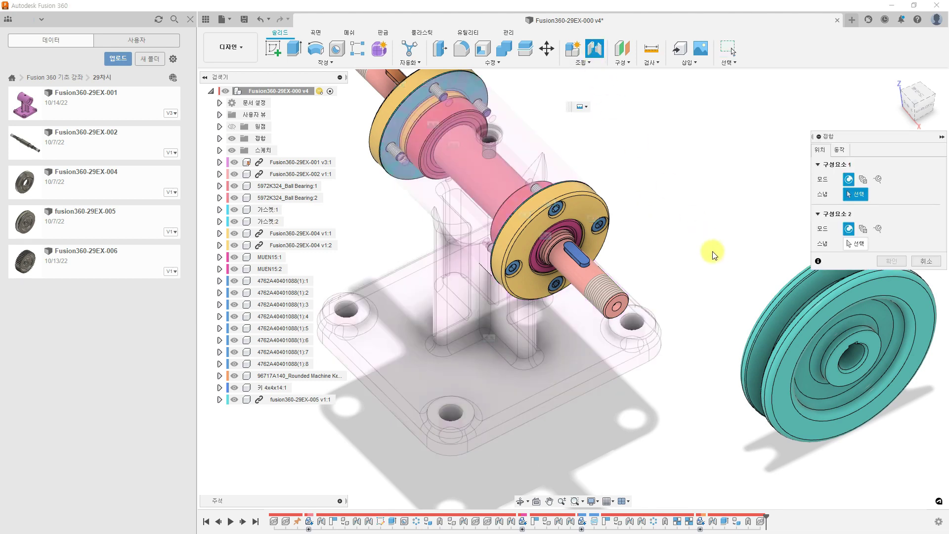
{"action": "middle_click_drag", "start_coordinate": [717, 268], "coordinate": [787, 280], "text": "shift"}
{"action": "scroll", "coordinate": [700, 343], "scroll_direction": "up", "scroll_amount": 2}
{"action": "scroll", "coordinate": [700, 344], "scroll_direction": "up", "scroll_amount": 3}
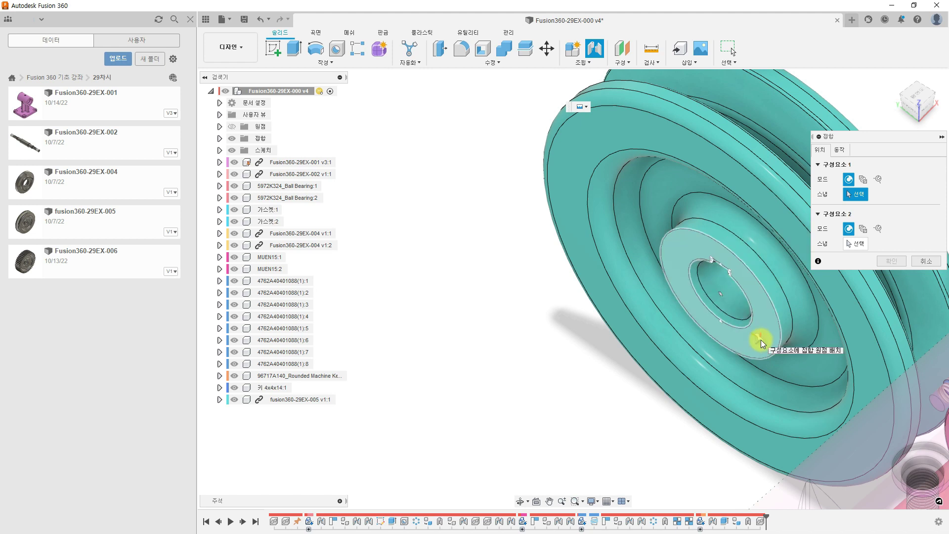
{"action": "left_click", "coordinate": [723, 301]}
{"action": "scroll", "coordinate": [728, 304], "scroll_direction": "down", "scroll_amount": 3}
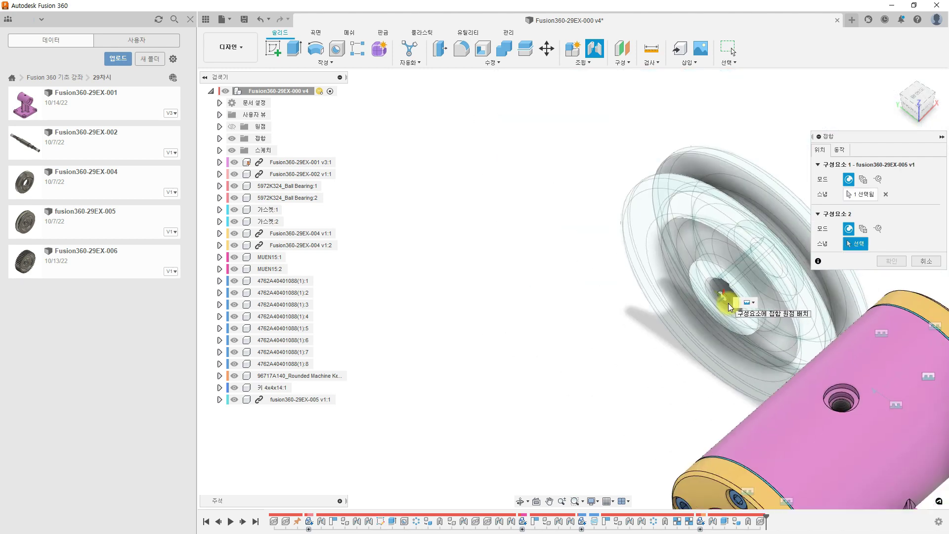
Set the joint's second snap at the shaft centre on the narrow shoulder face beside the key.
{"action": "scroll", "coordinate": [728, 303], "scroll_direction": "down", "scroll_amount": 3}
{"action": "middle_click_drag", "start_coordinate": [846, 349], "coordinate": [771, 341], "text": "shift"}
{"action": "scroll", "coordinate": [901, 366], "scroll_direction": "up", "scroll_amount": 5}
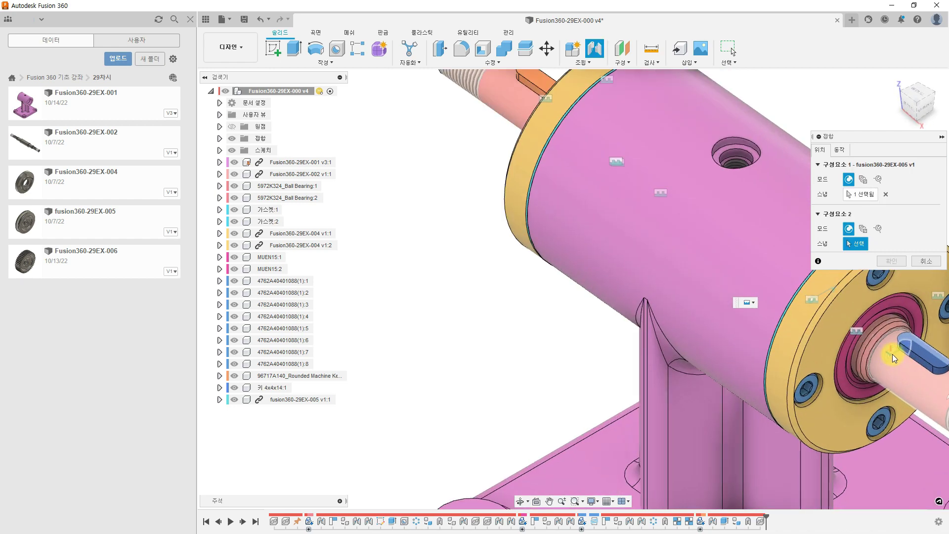
{"action": "scroll", "coordinate": [893, 354], "scroll_direction": "up", "scroll_amount": 8}
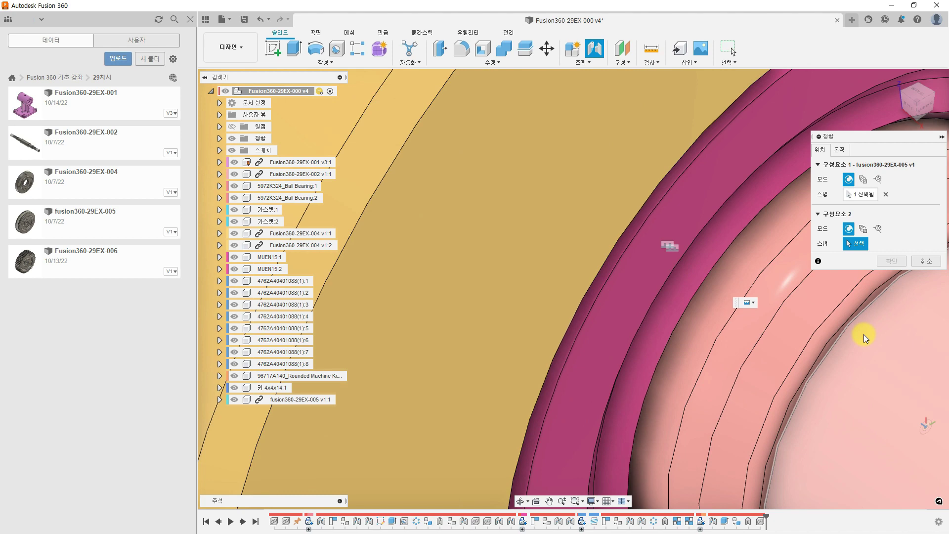
{"action": "middle_click_drag", "start_coordinate": [864, 335], "coordinate": [666, 255]}
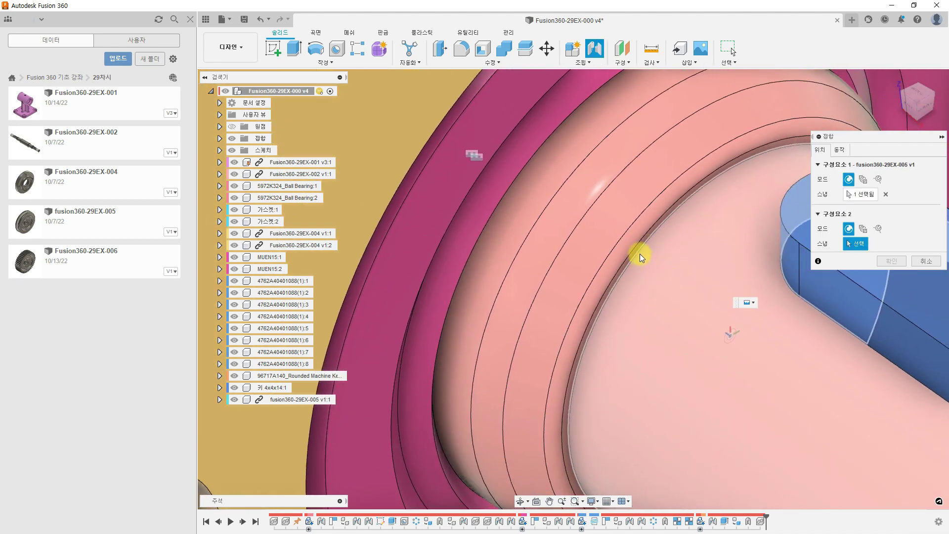
{"action": "scroll", "coordinate": [640, 254], "scroll_direction": "up", "scroll_amount": 3}
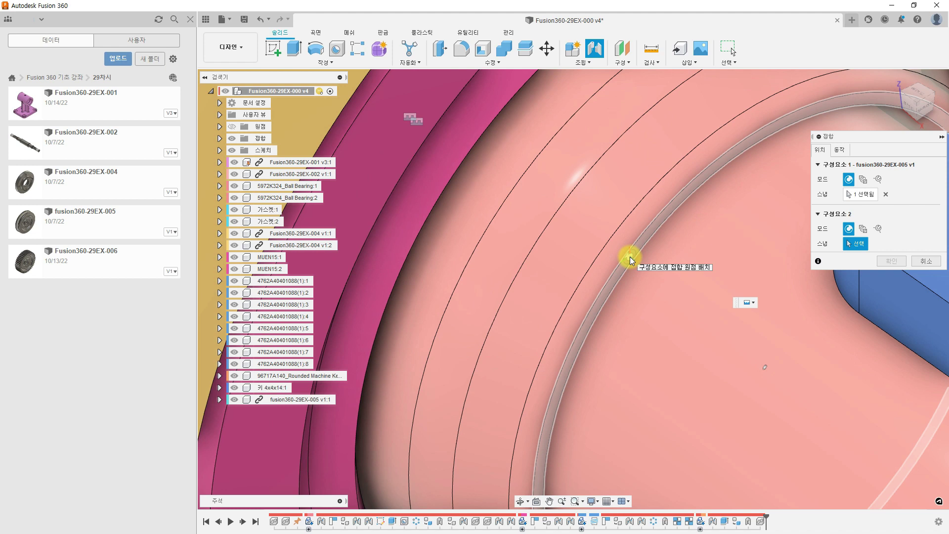
{"action": "left_click", "coordinate": [758, 355]}
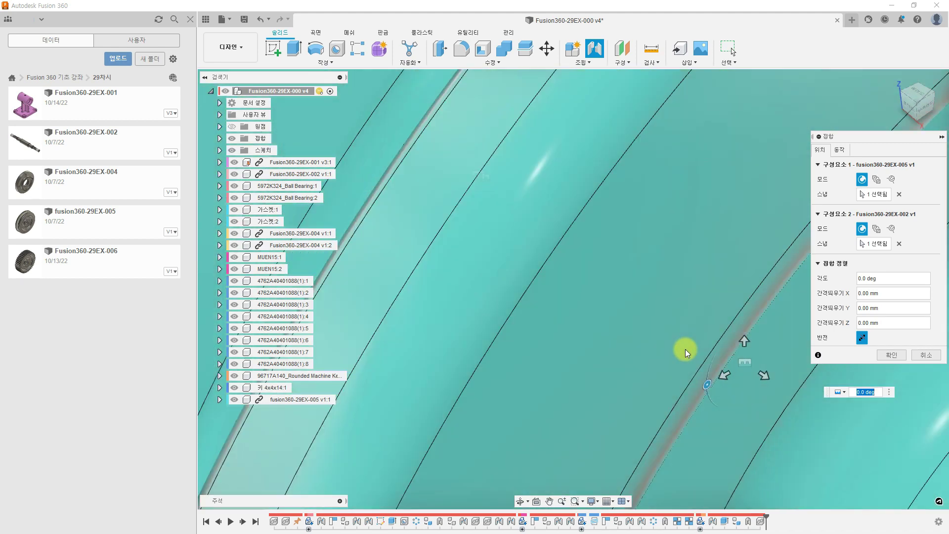
{"action": "scroll", "coordinate": [690, 343], "scroll_direction": "down", "scroll_amount": 10}
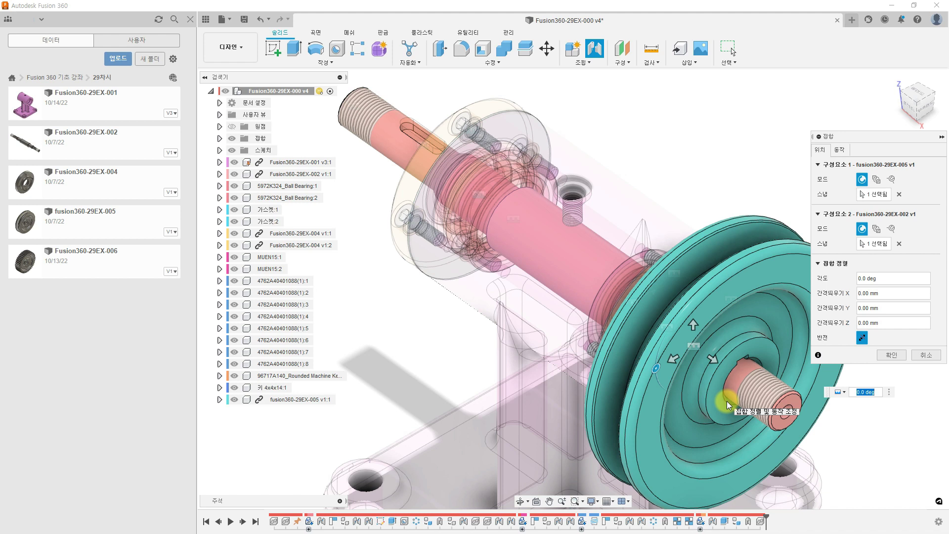
Set the pulley joint's motion to Revolute about the Z axis and create the joint.
{"action": "left_click", "coordinate": [840, 149]}
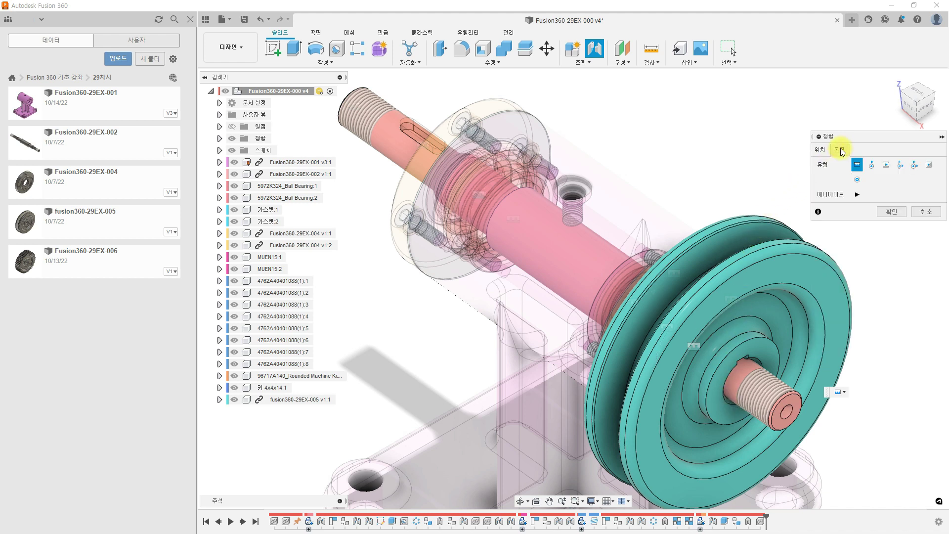
{"action": "left_click", "coordinate": [873, 167]}
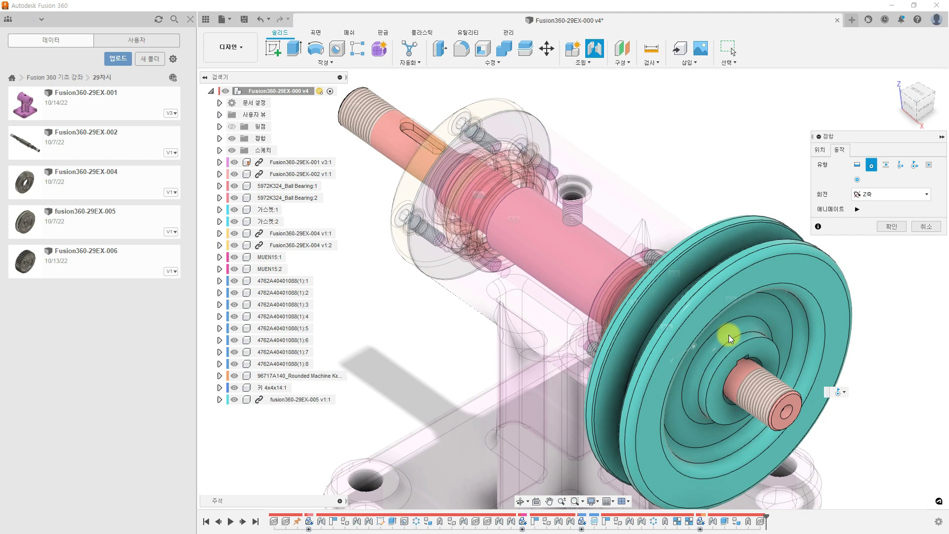
{"action": "left_click", "coordinate": [889, 226]}
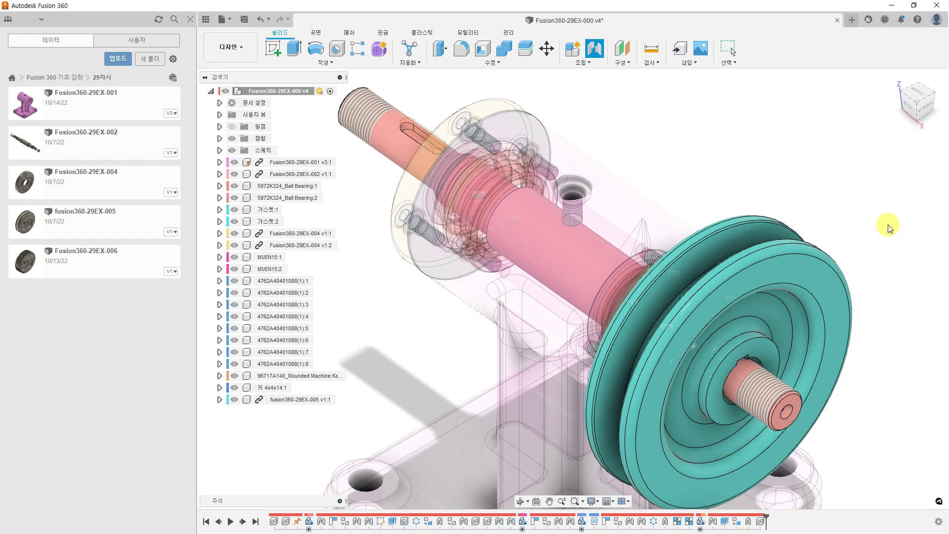
Turn the pulley slightly on the shaft in an end-on view to test its revolute joint against the key.
{"action": "left_click", "coordinate": [924, 111]}
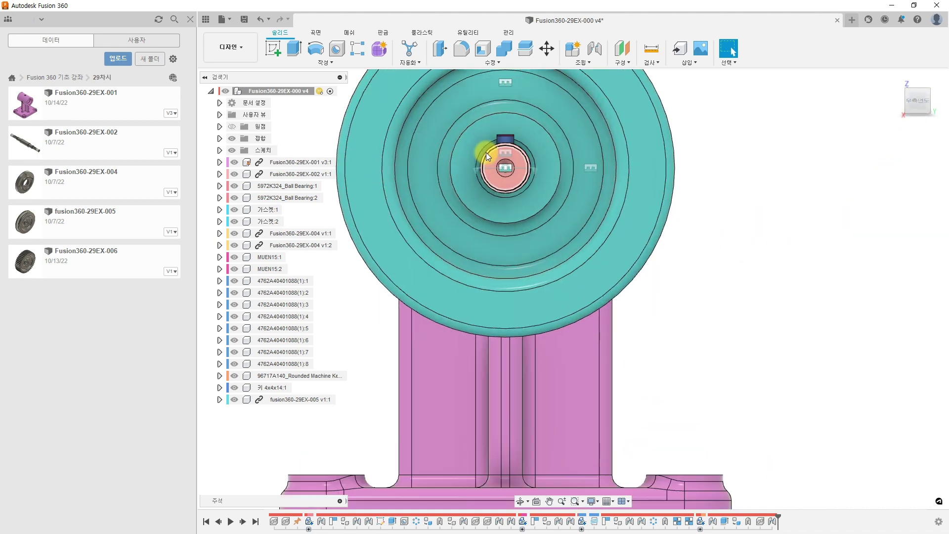
{"action": "scroll", "coordinate": [496, 144], "scroll_direction": "up", "scroll_amount": 3}
{"action": "middle_click_drag", "start_coordinate": [523, 188], "coordinate": [569, 324]}
{"action": "scroll", "coordinate": [569, 269], "scroll_direction": "down", "scroll_amount": 2}
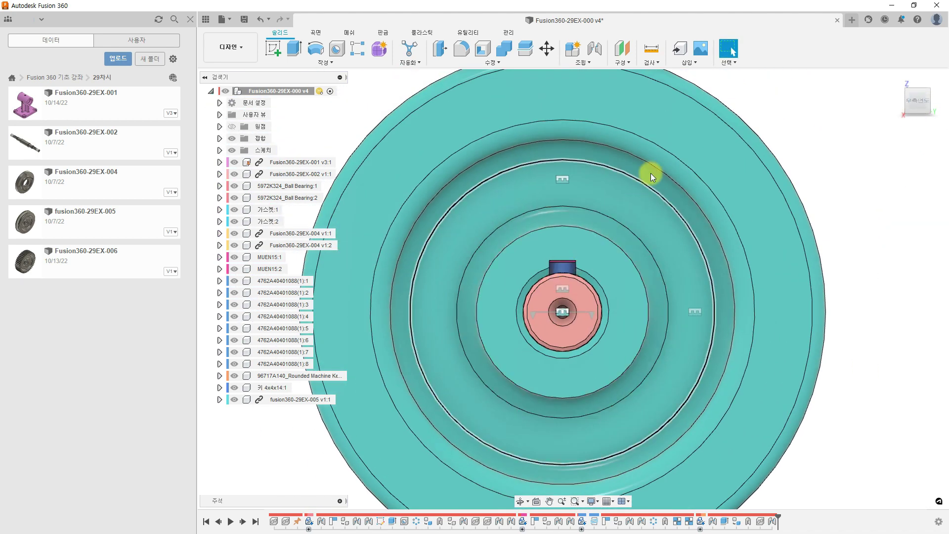
{"action": "left_click_drag", "start_coordinate": [662, 126], "coordinate": [614, 206]}
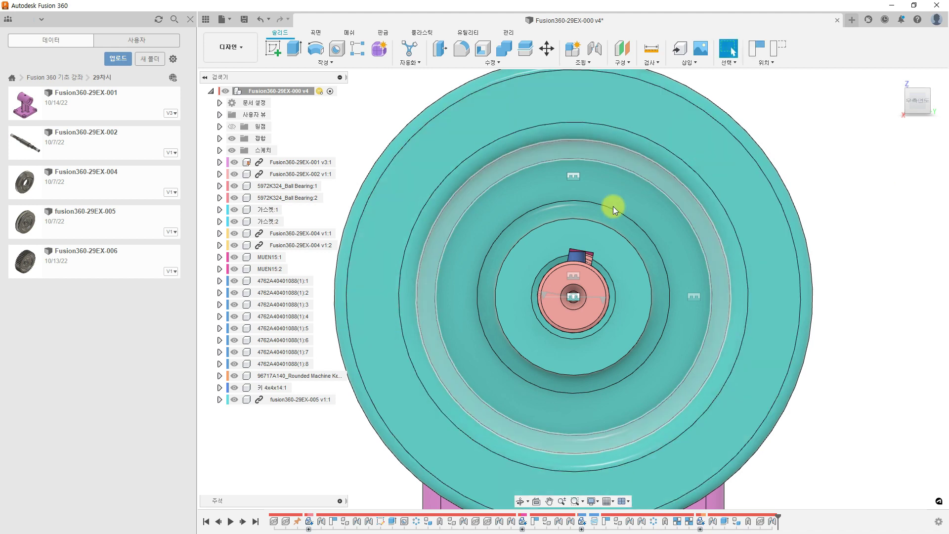
Compare the pulley's hub face with the shaft's end face, and undo the pulley's test rotation.
{"action": "left_click", "coordinate": [581, 258]}
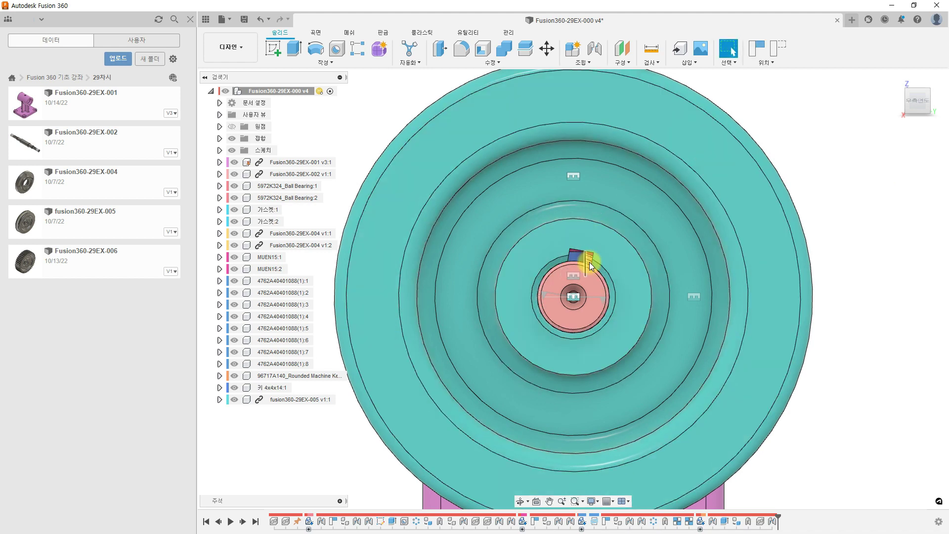
{"action": "left_click", "coordinate": [630, 267]}
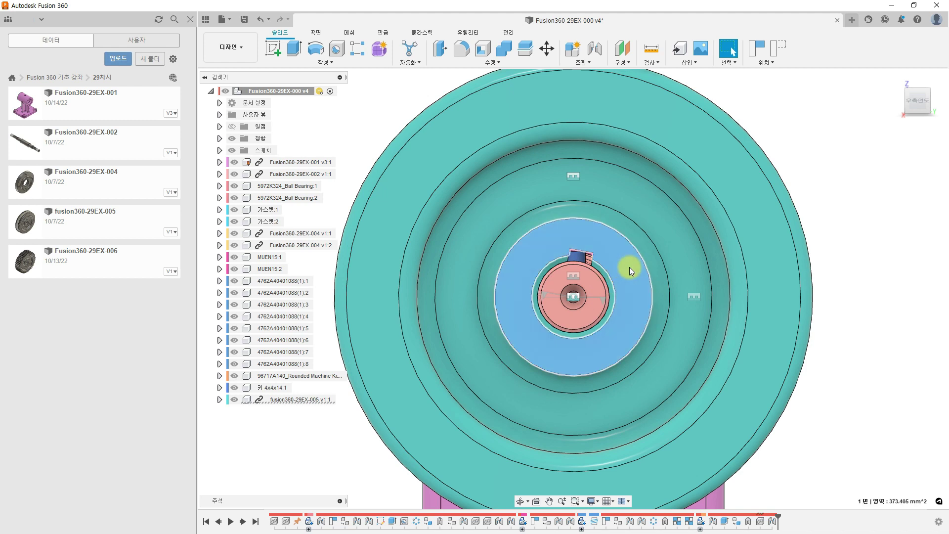
{"action": "left_click", "coordinate": [594, 284]}
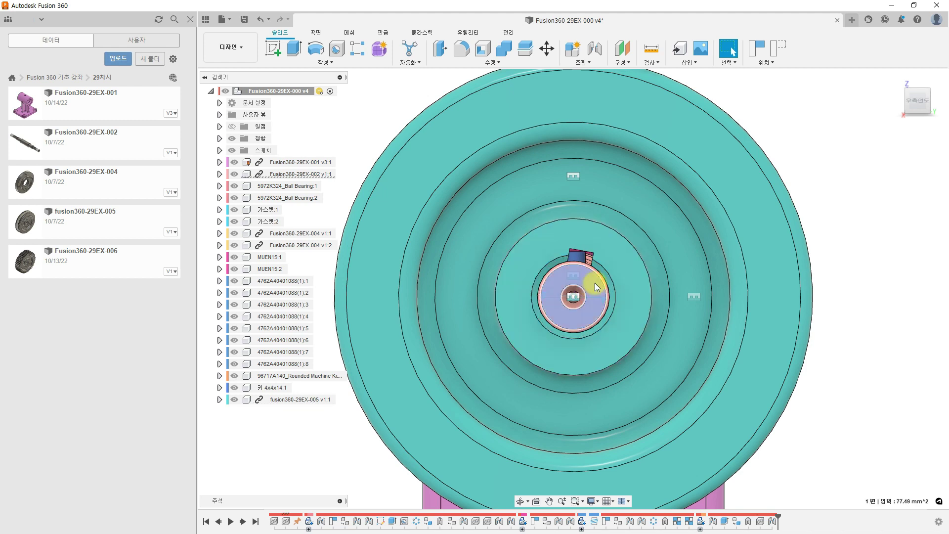
{"action": "left_click", "coordinate": [620, 264]}
{"action": "left_click", "coordinate": [592, 284]}
{"action": "left_click", "coordinate": [598, 284]}
{"action": "left_click", "coordinate": [616, 259]}
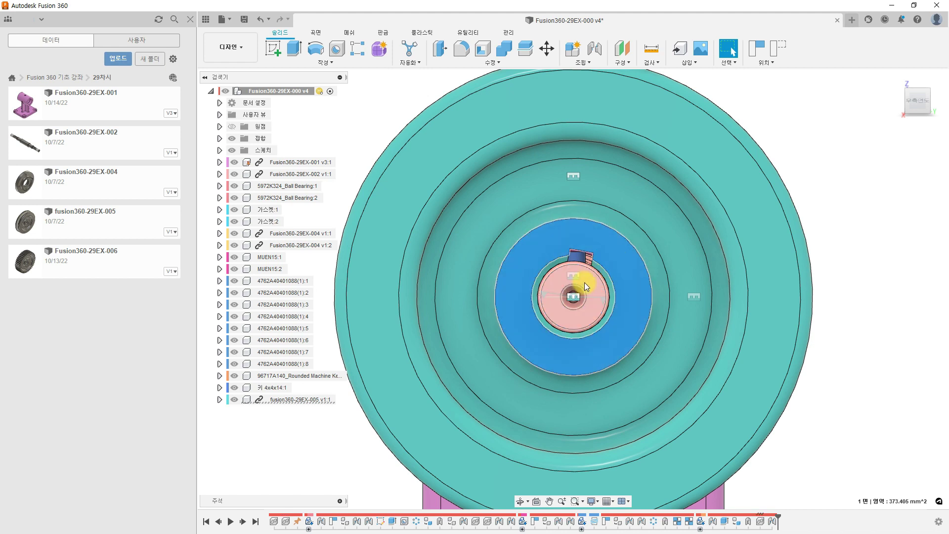
{"action": "left_click", "coordinate": [584, 283]}
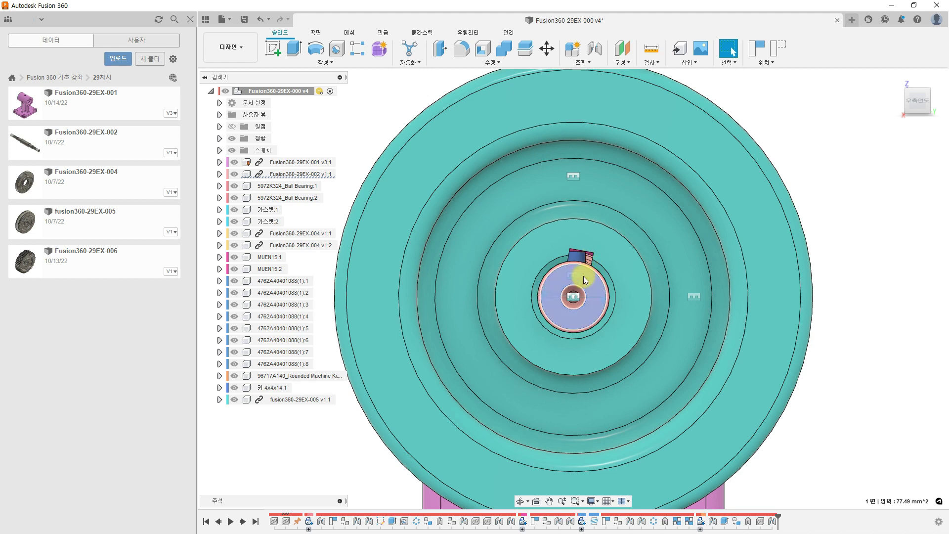
{"action": "left_click", "coordinate": [609, 248]}
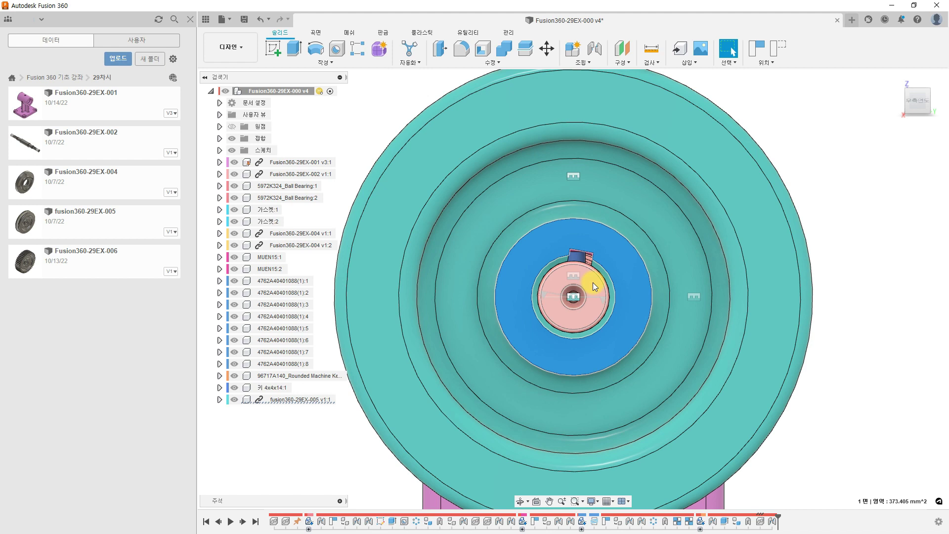
{"action": "key", "text": "ctrl+z"}
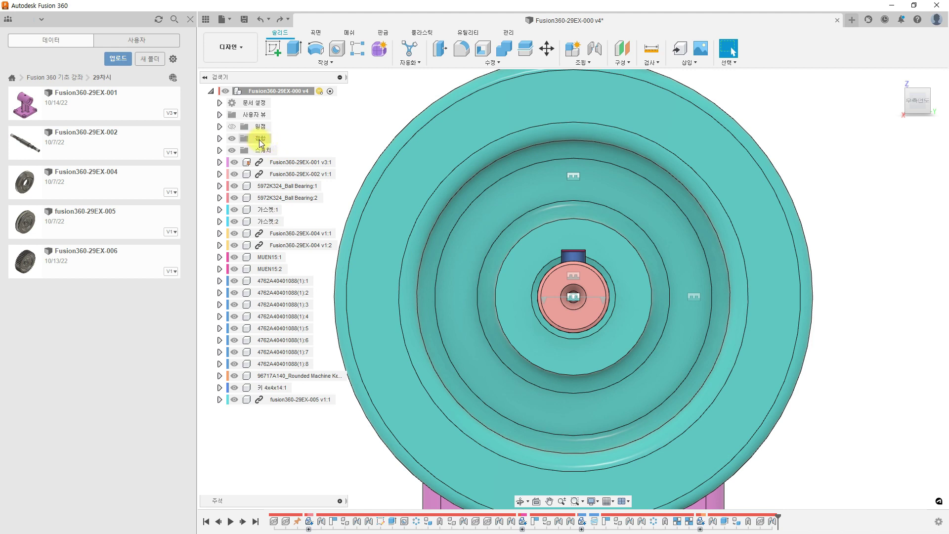
Edit the revolute joint between the pulley and shaft, changing its motion type to Rigid.
{"action": "left_click", "coordinate": [219, 139]}
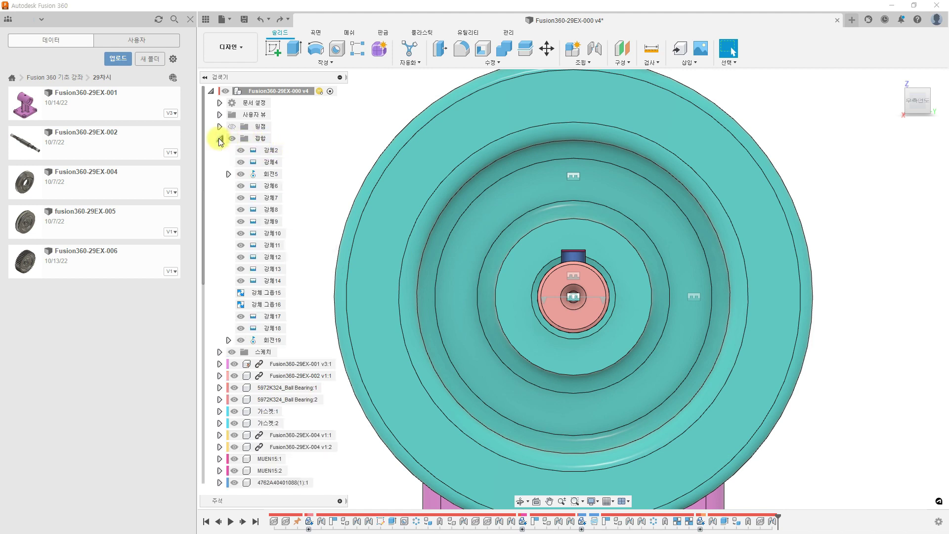
{"action": "right_click", "coordinate": [275, 341]}
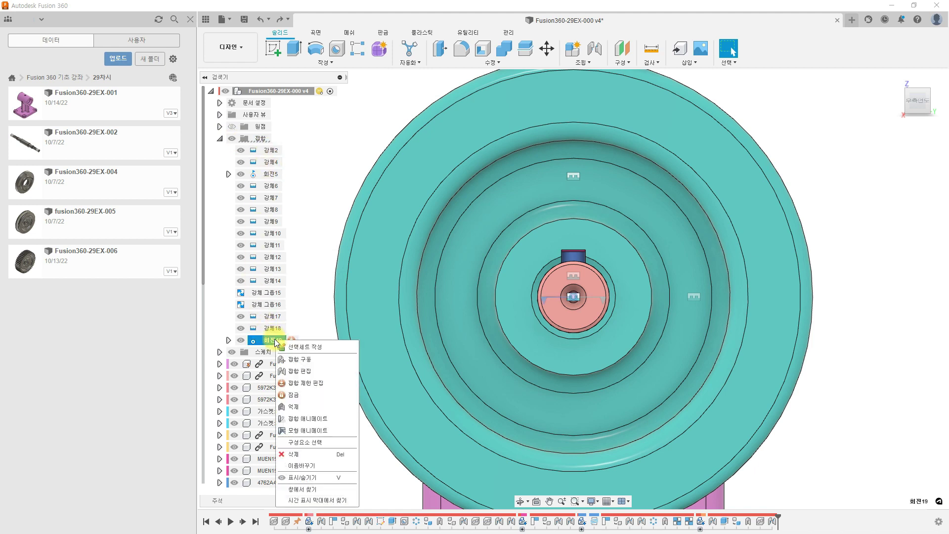
{"action": "left_click", "coordinate": [301, 370]}
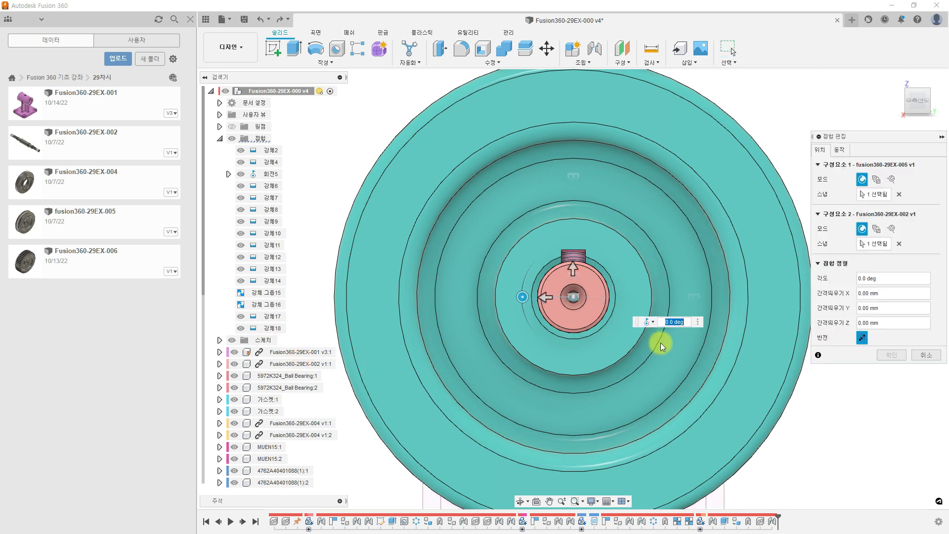
{"action": "left_click", "coordinate": [841, 151]}
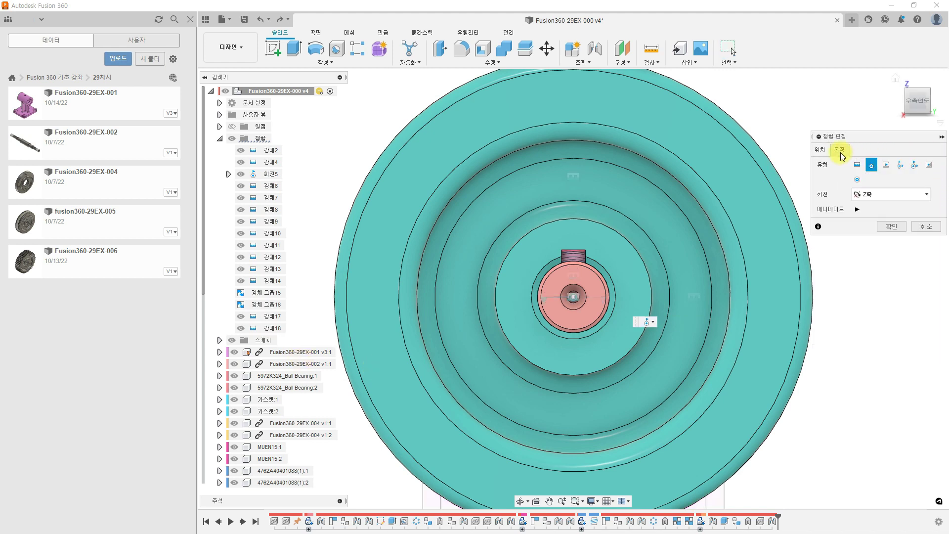
{"action": "left_click", "coordinate": [857, 165]}
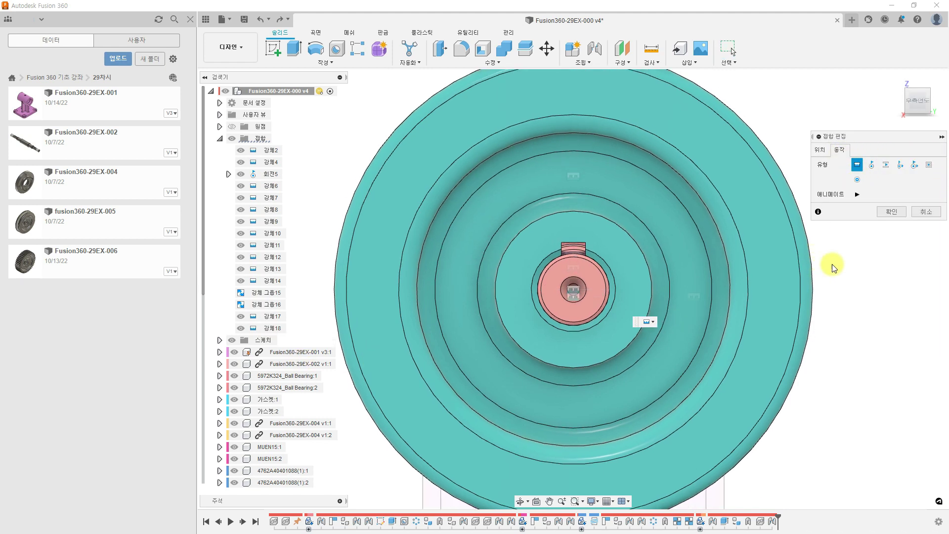
{"action": "left_click", "coordinate": [889, 212]}
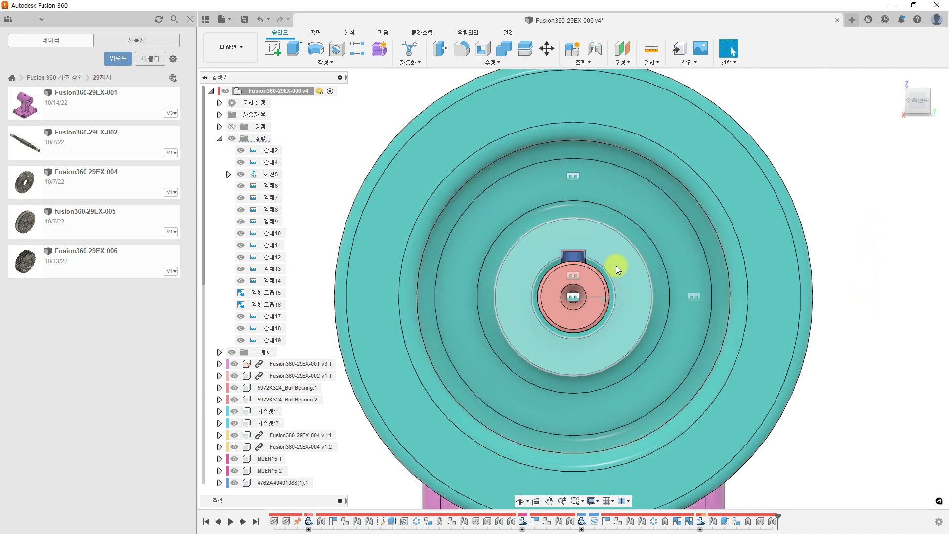
Turn the pulley and shaft together clockwise, and set the shaft's revolute joint 회전5 to 0 deg.
{"action": "left_click_drag", "start_coordinate": [681, 117], "coordinate": [757, 261]}
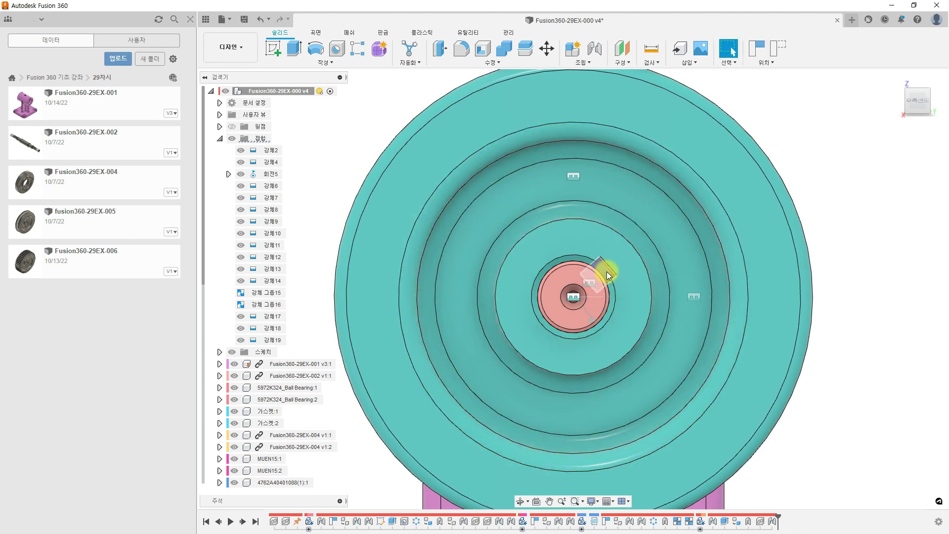
{"action": "left_click", "coordinate": [599, 297]}
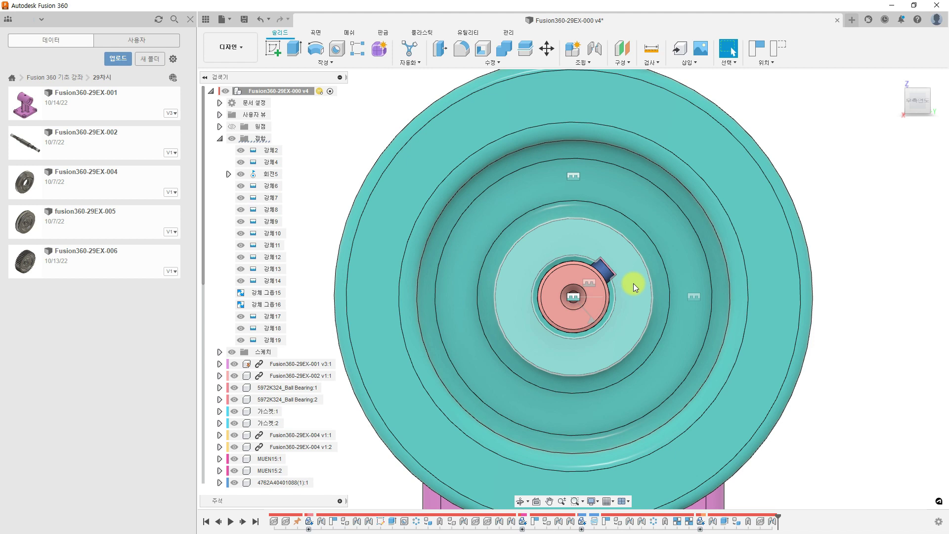
{"action": "left_click", "coordinate": [588, 323]}
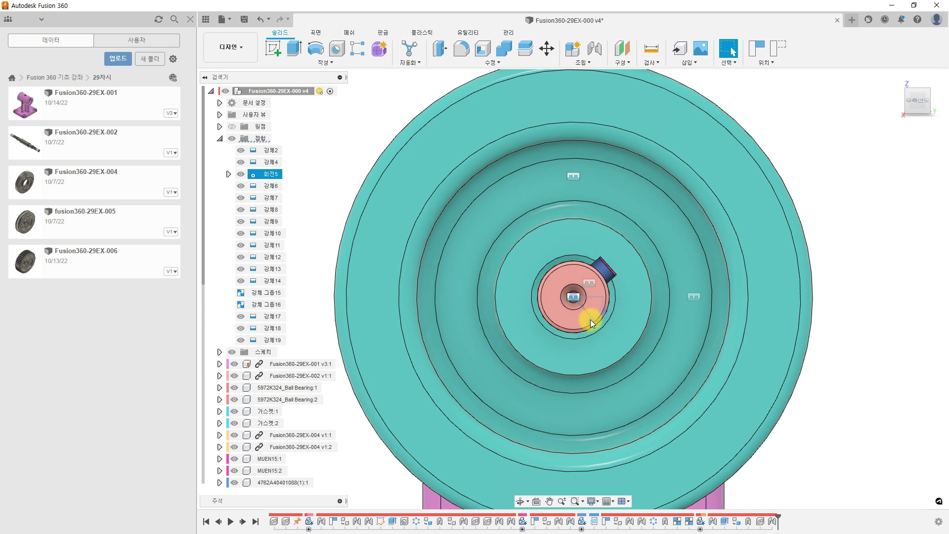
{"action": "double_click", "coordinate": [590, 323]}
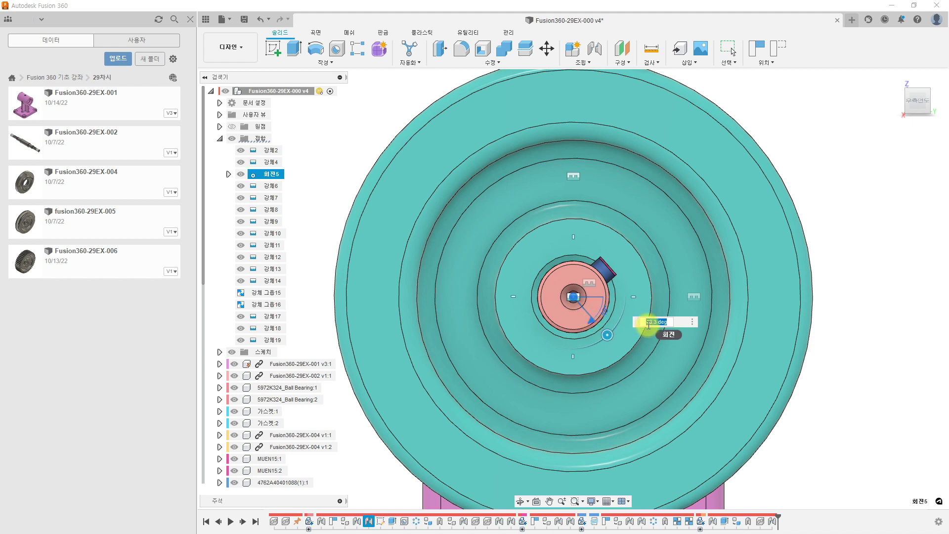
{"action": "type", "text": "0"}
{"action": "key", "text": "Return"}
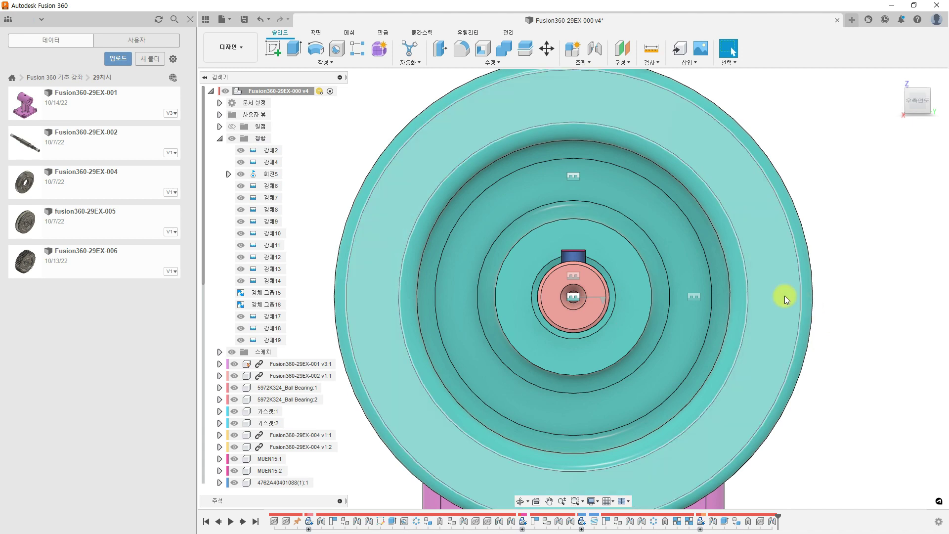
Turn the pulley and shaft clockwise again, and return the shaft's revolute joint 회전5 to its home position.
{"action": "left_click_drag", "start_coordinate": [740, 208], "coordinate": [773, 291]}
{"action": "left_click", "coordinate": [601, 314]}
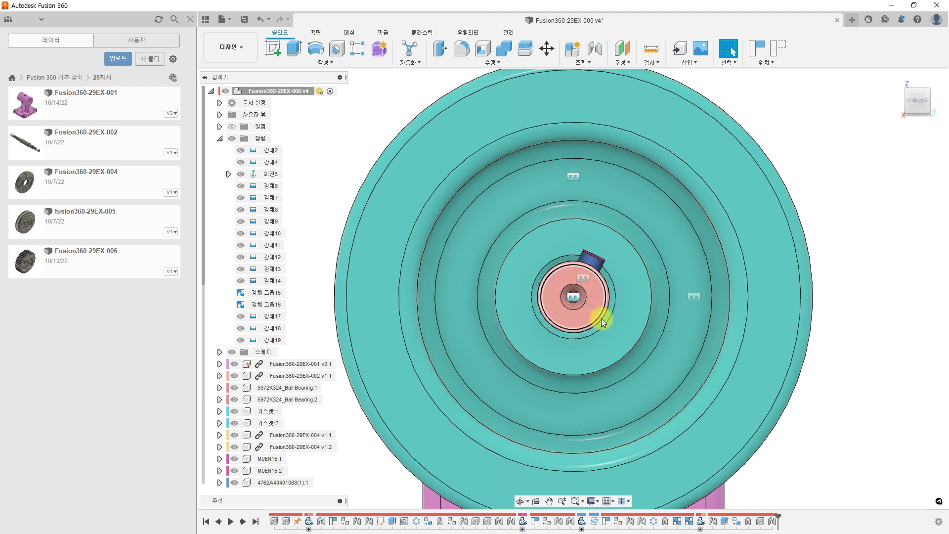
{"action": "right_click", "coordinate": [262, 177]}
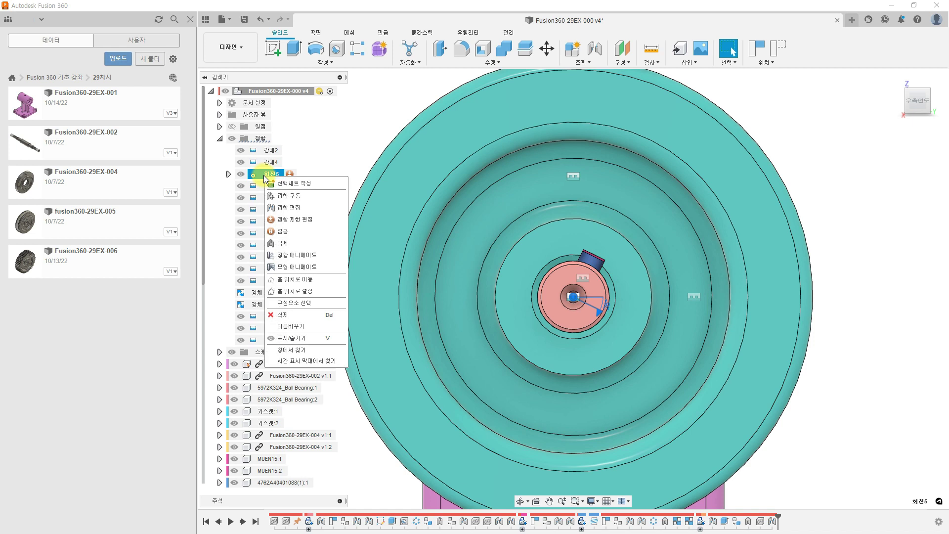
{"action": "left_click", "coordinate": [305, 280]}
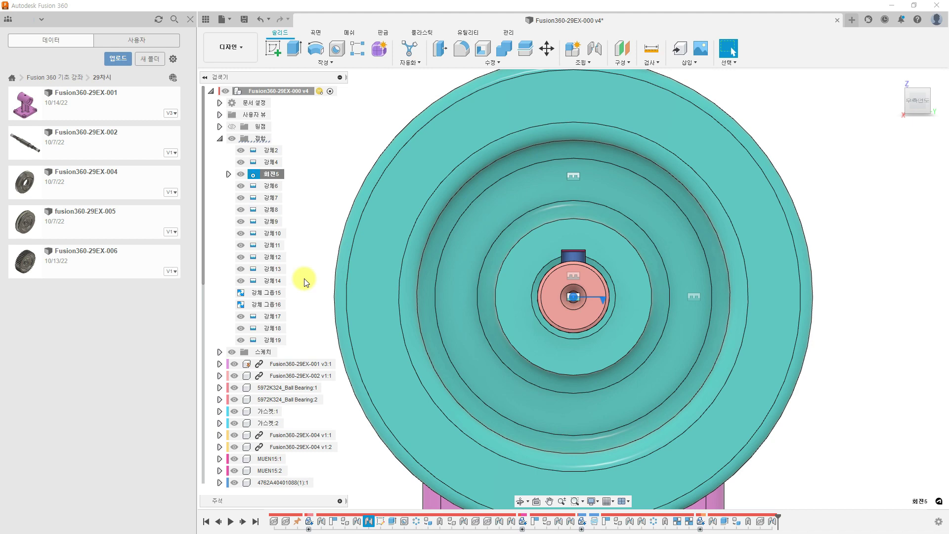
Turn the pulley and shaft clockwise, and set that orientation as the home position of the shaft's revolute joint 회전5.
{"action": "left_click_drag", "start_coordinate": [678, 138], "coordinate": [739, 216]}
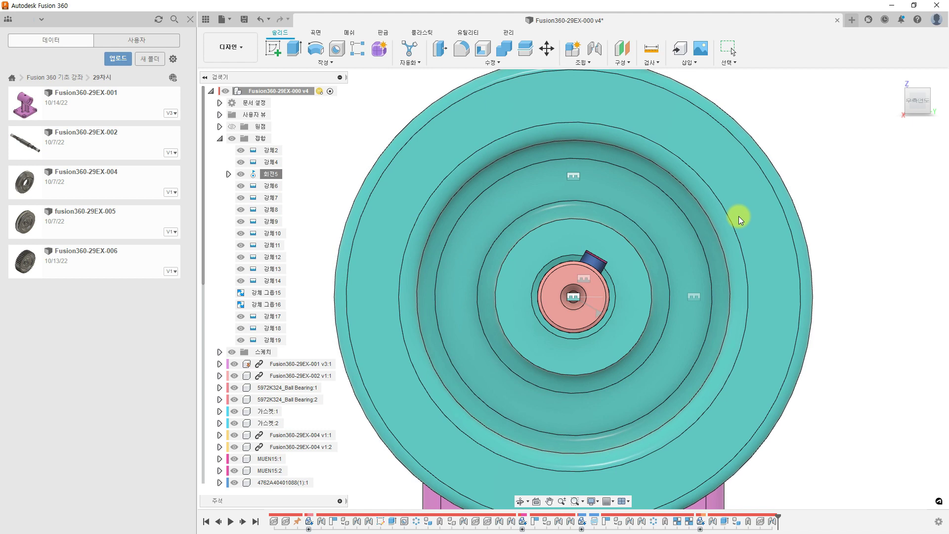
{"action": "right_click", "coordinate": [270, 174]}
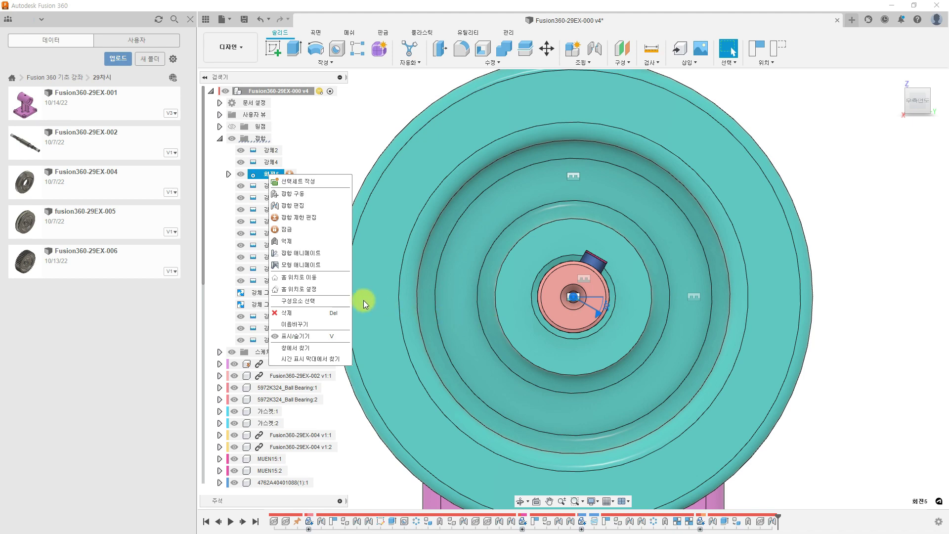
{"action": "left_click", "coordinate": [310, 290]}
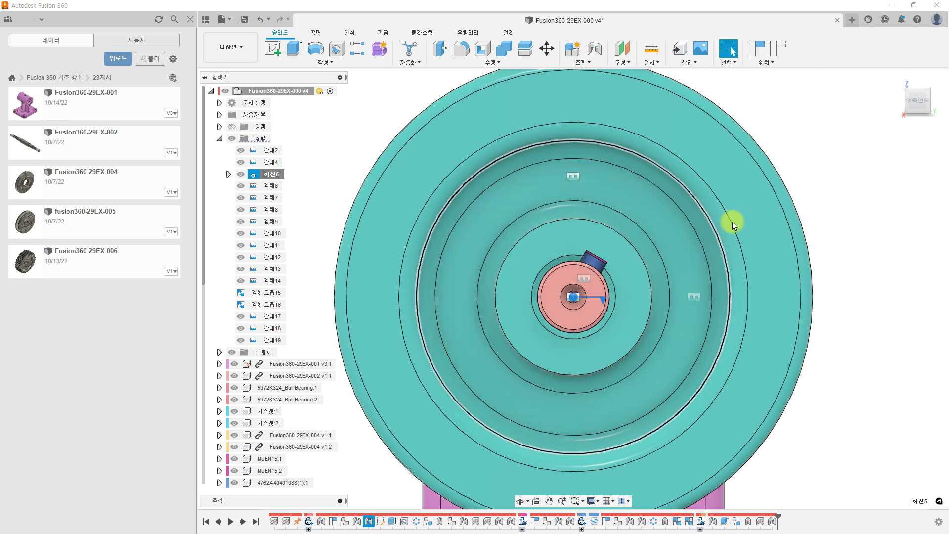
{"action": "key", "text": "Escape"}
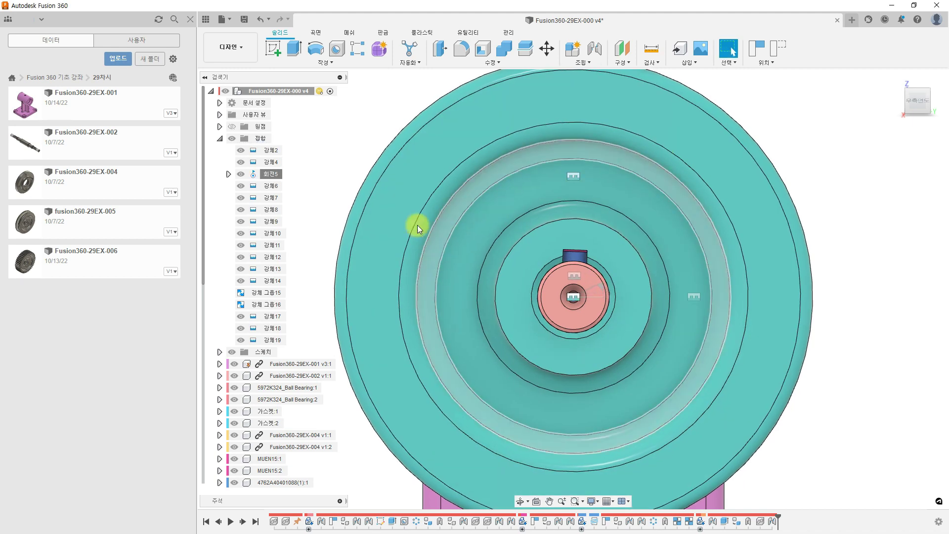
Move the shaft's revolute joint 회전5 to its redefined home position.
{"action": "right_click", "coordinate": [275, 174]}
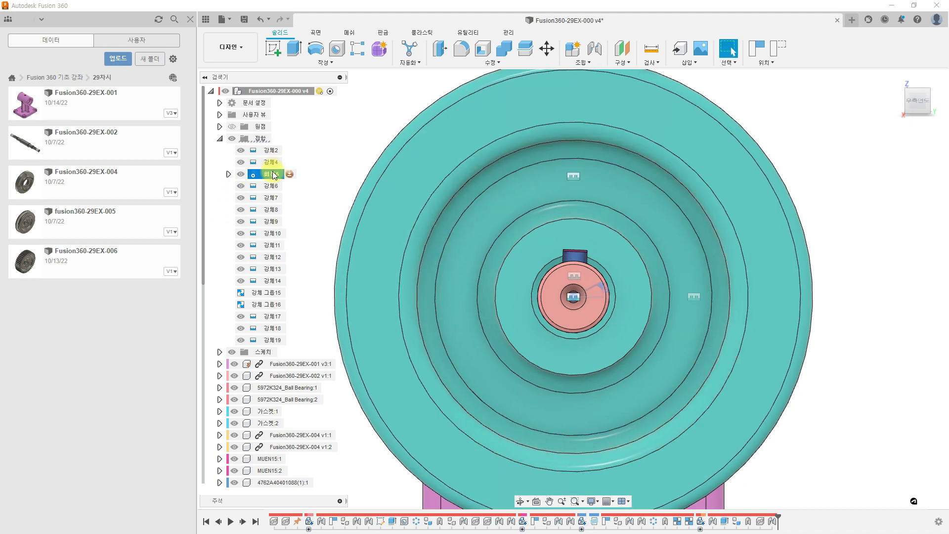
{"action": "left_click", "coordinate": [309, 277]}
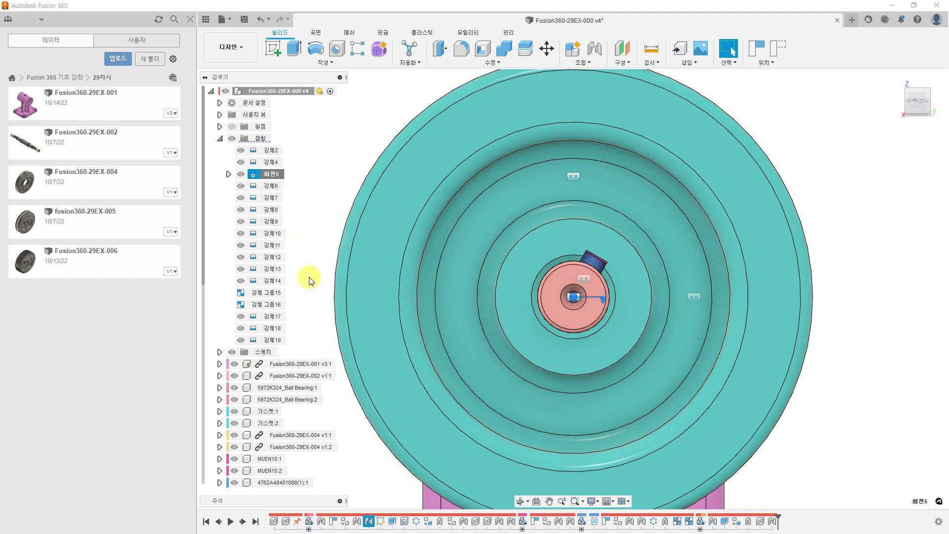
{"action": "left_click", "coordinate": [865, 319]}
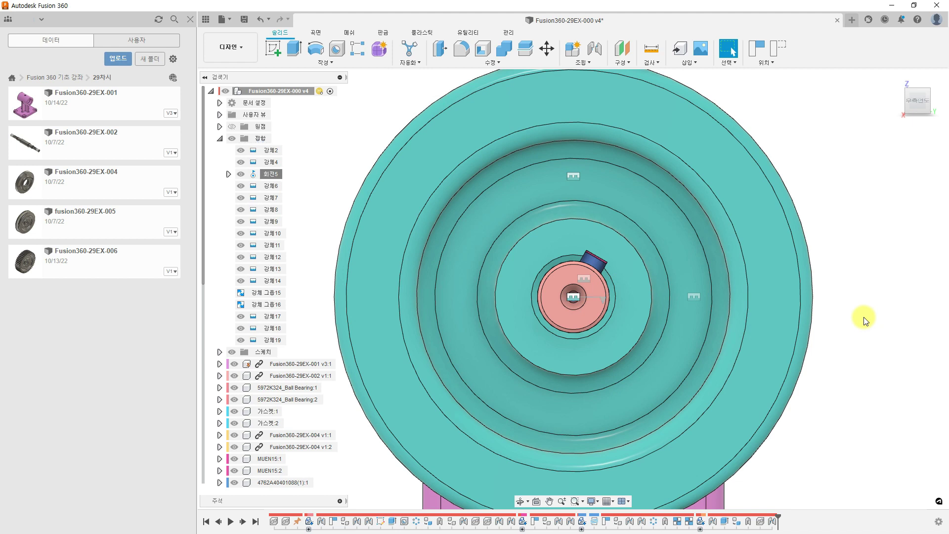
Undo and redo the last joint move, and restore the shaft to its original home position with the key pointing straight up.
{"action": "key", "text": "ctrl+z"}
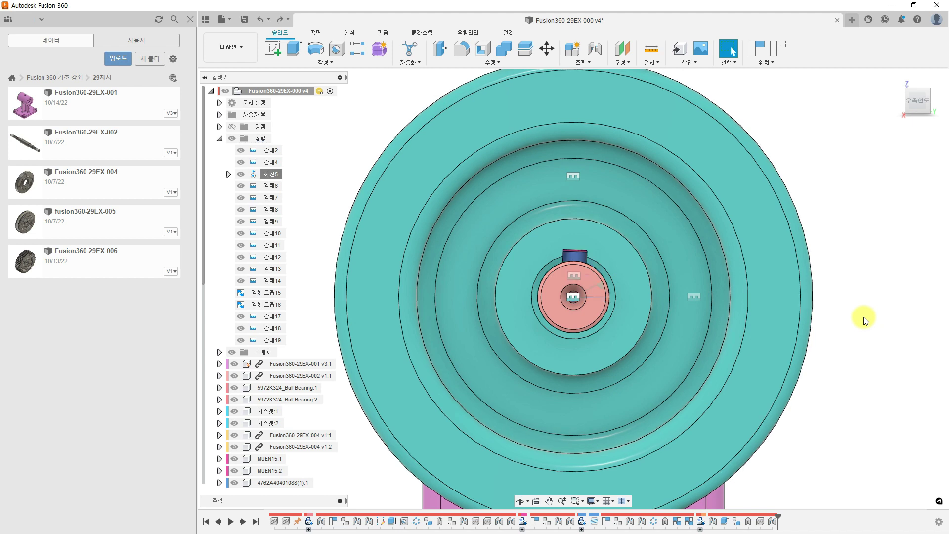
{"action": "key", "text": "ctrl+y"}
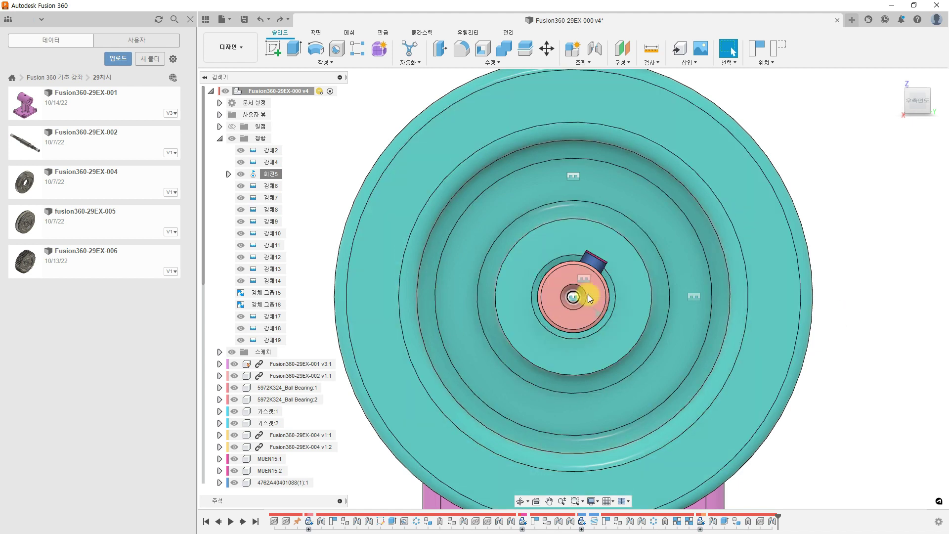
{"action": "right_click", "coordinate": [270, 174]}
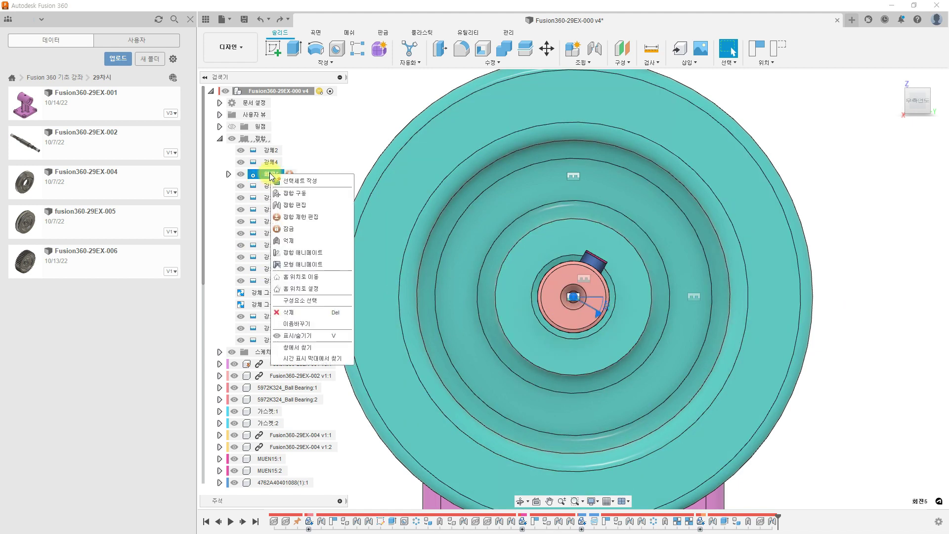
{"action": "left_click", "coordinate": [304, 276]}
{"action": "left_click", "coordinate": [877, 314]}
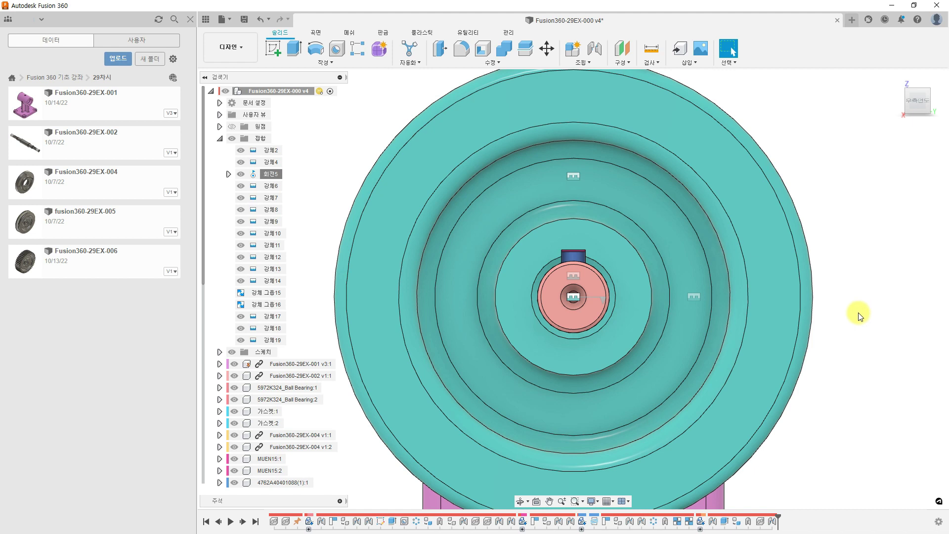
Insert the gear Fusion360-29EX-006 into the assembly, moved -182.80 mm along X to stand clear of the housing.
{"action": "left_click", "coordinate": [220, 140]}
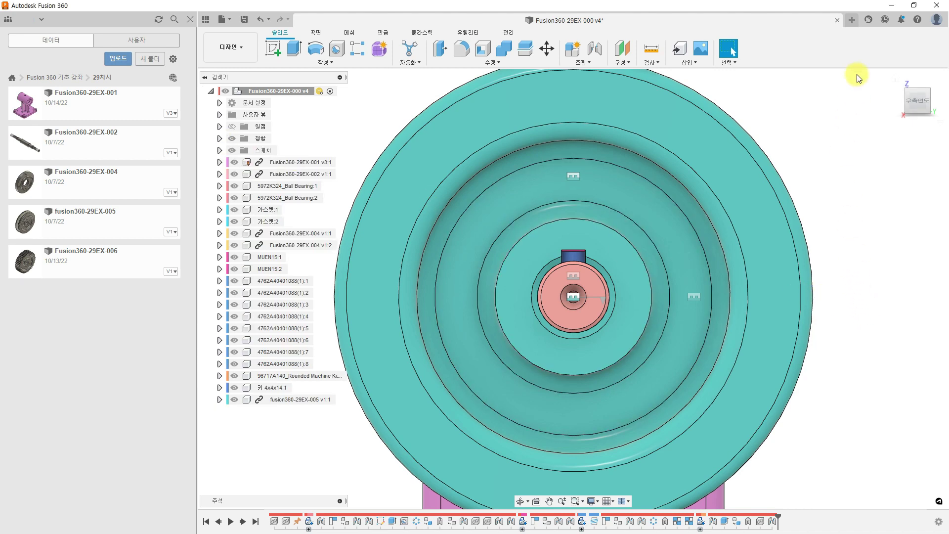
{"action": "left_click", "coordinate": [898, 82]}
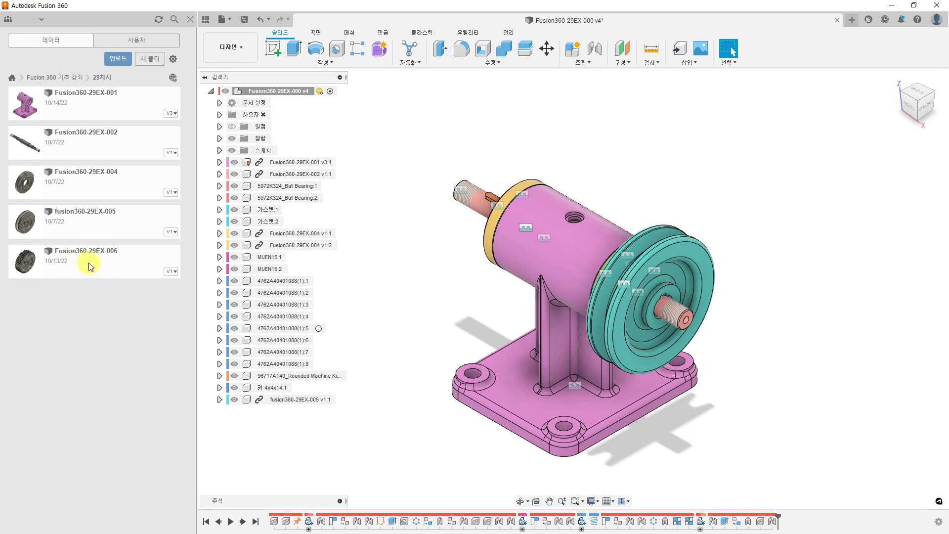
{"action": "left_click_drag", "start_coordinate": [92, 267], "coordinate": [413, 265]}
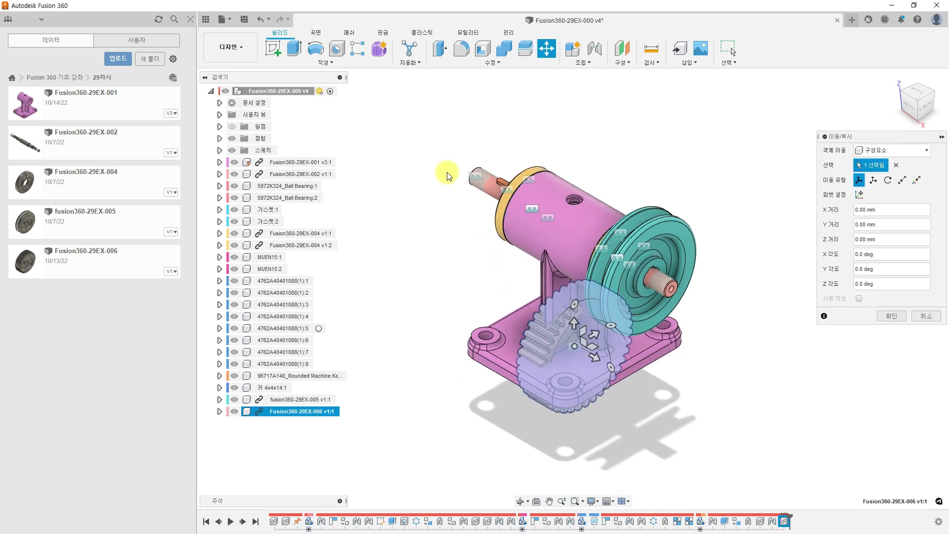
{"action": "left_click_drag", "start_coordinate": [597, 361], "coordinate": [391, 219]}
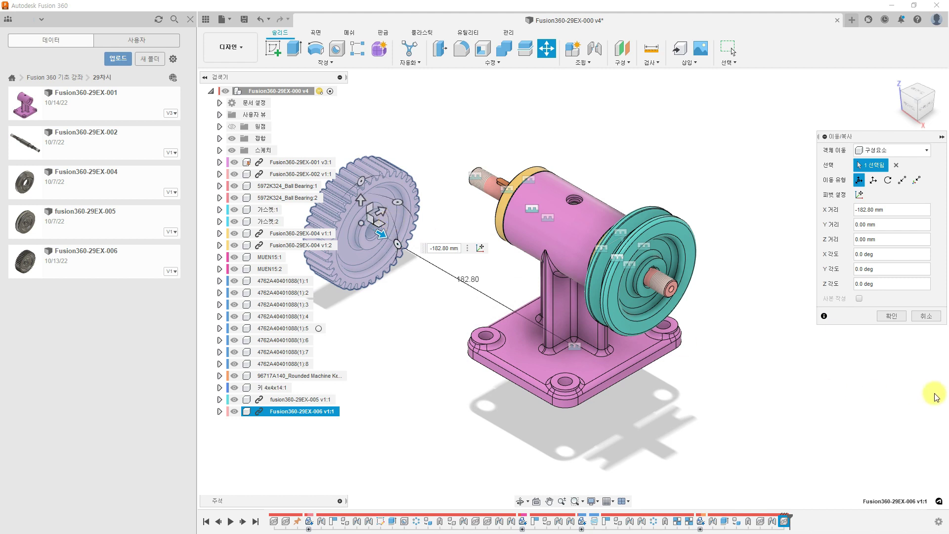
{"action": "left_click", "coordinate": [891, 316]}
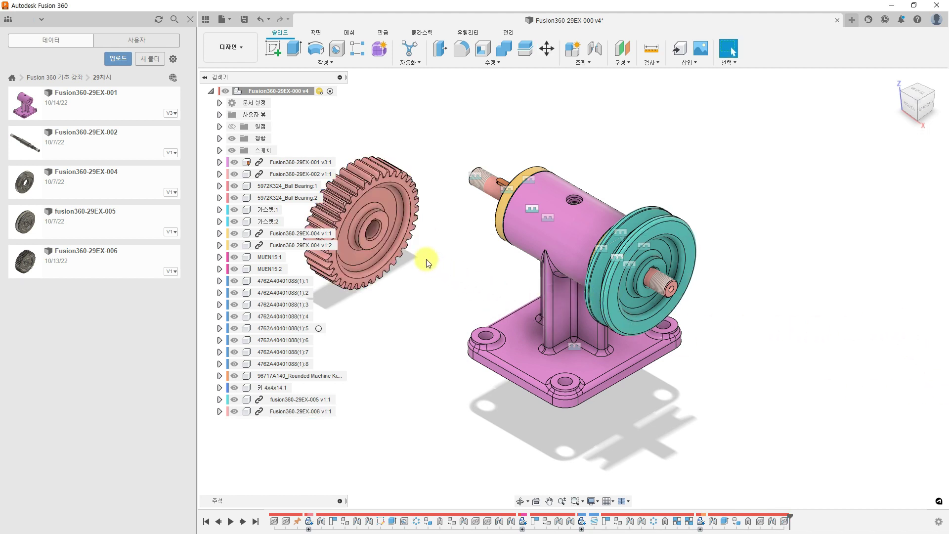
Examine the gear's keyed bore and the shaft's shoulder beside the key at the free end.
{"action": "scroll", "coordinate": [369, 225], "scroll_direction": "up", "scroll_amount": 5}
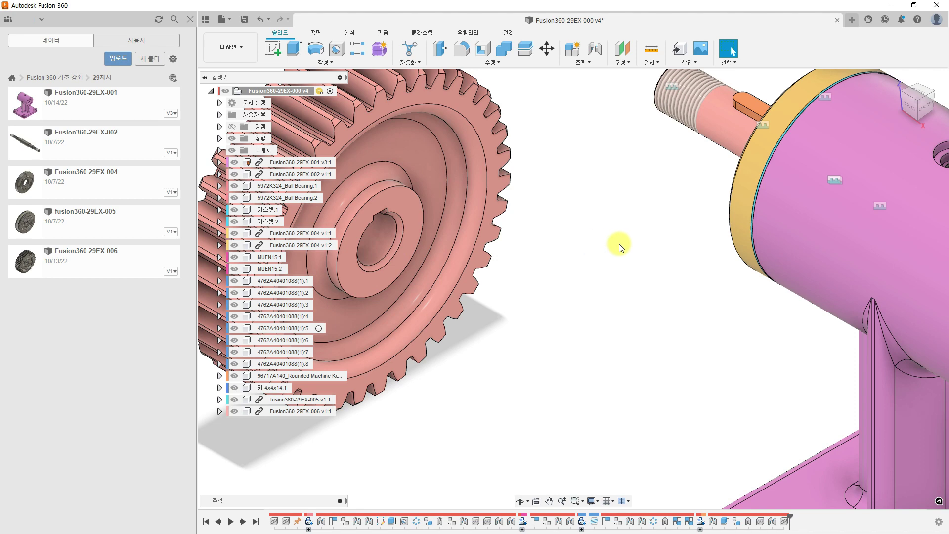
{"action": "middle_click_drag", "start_coordinate": [616, 245], "coordinate": [692, 242], "text": "shift"}
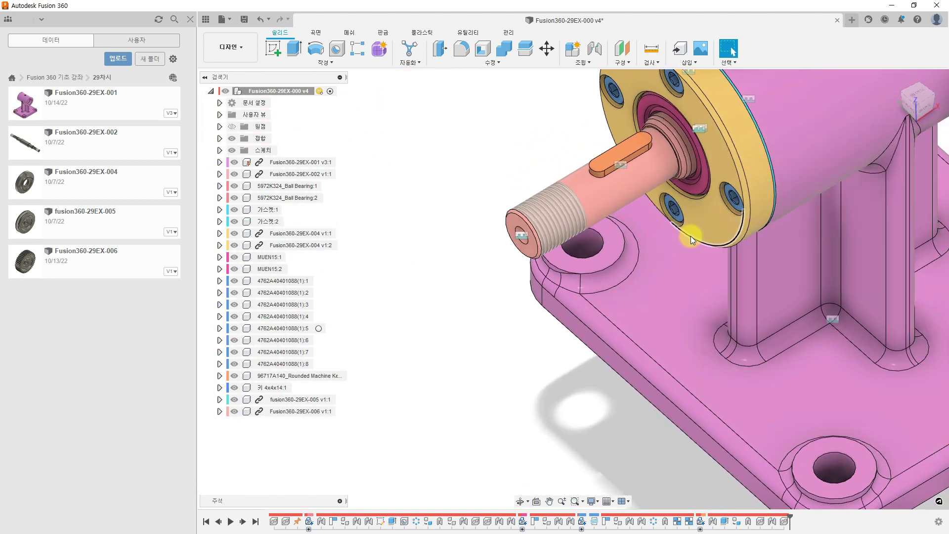
{"action": "scroll", "coordinate": [678, 171], "scroll_direction": "up", "scroll_amount": 5}
{"action": "scroll", "coordinate": [675, 168], "scroll_direction": "up", "scroll_amount": 8}
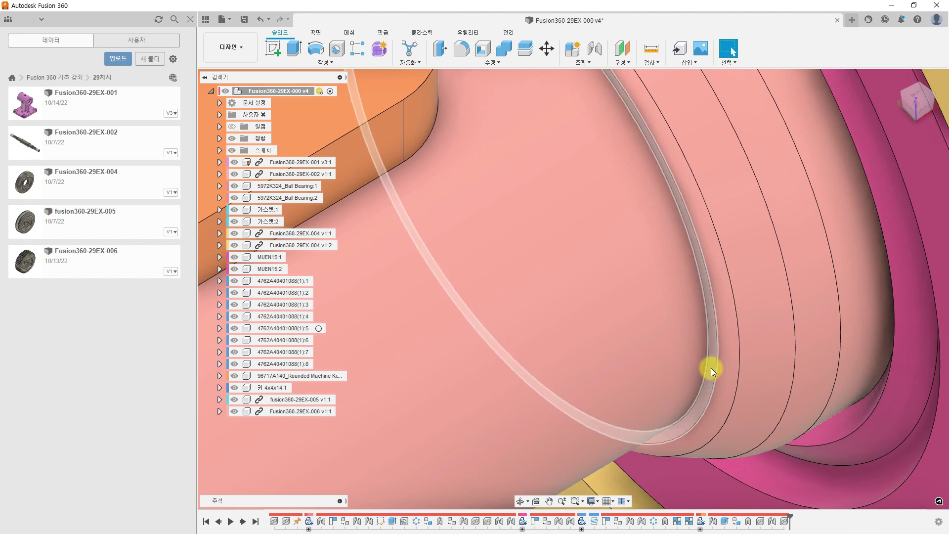
{"action": "scroll", "coordinate": [711, 368], "scroll_direction": "down", "scroll_amount": 8}
{"action": "scroll", "coordinate": [713, 363], "scroll_direction": "down", "scroll_amount": 5}
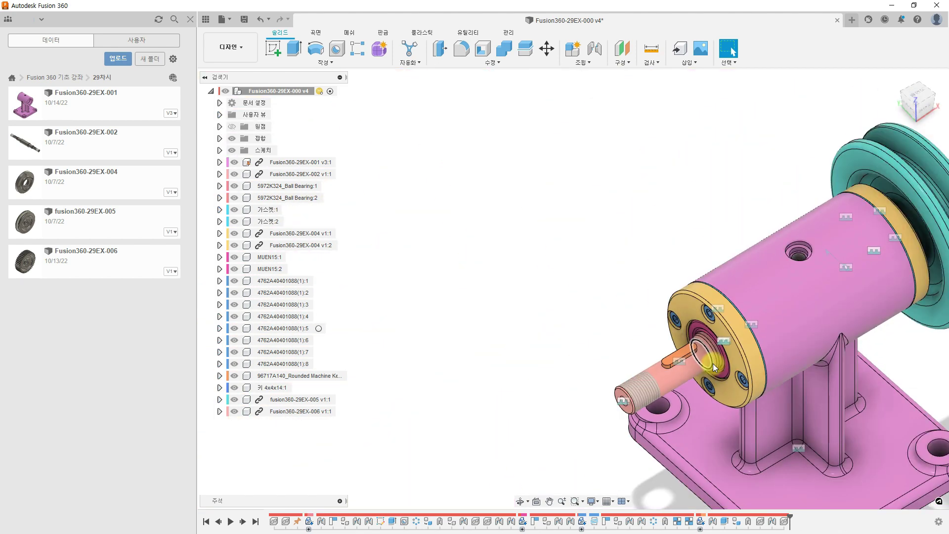
{"action": "middle_click_drag", "start_coordinate": [717, 390], "coordinate": [642, 389], "text": "shift"}
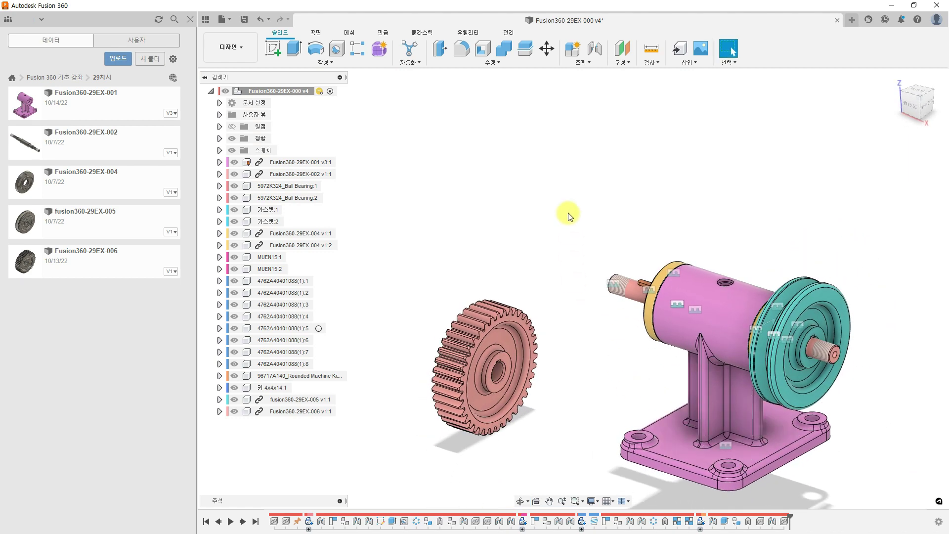
Join the centre of the gear's hub face to the centre of the shaft's narrow shoulder face beside the key.
{"action": "left_click", "coordinate": [595, 51]}
{"action": "scroll", "coordinate": [519, 361], "scroll_direction": "up", "scroll_amount": 6}
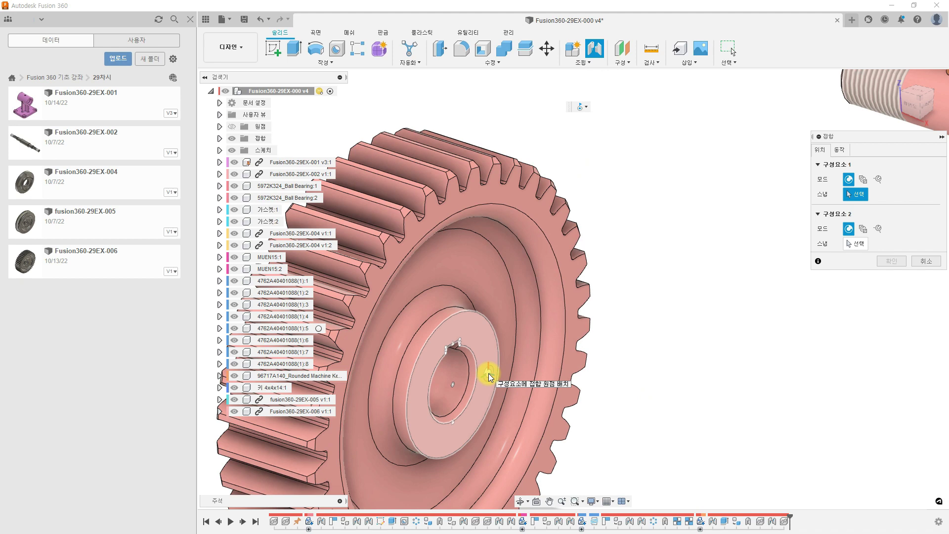
{"action": "left_click", "coordinate": [451, 387]}
{"action": "scroll", "coordinate": [669, 259], "scroll_direction": "down", "scroll_amount": 8}
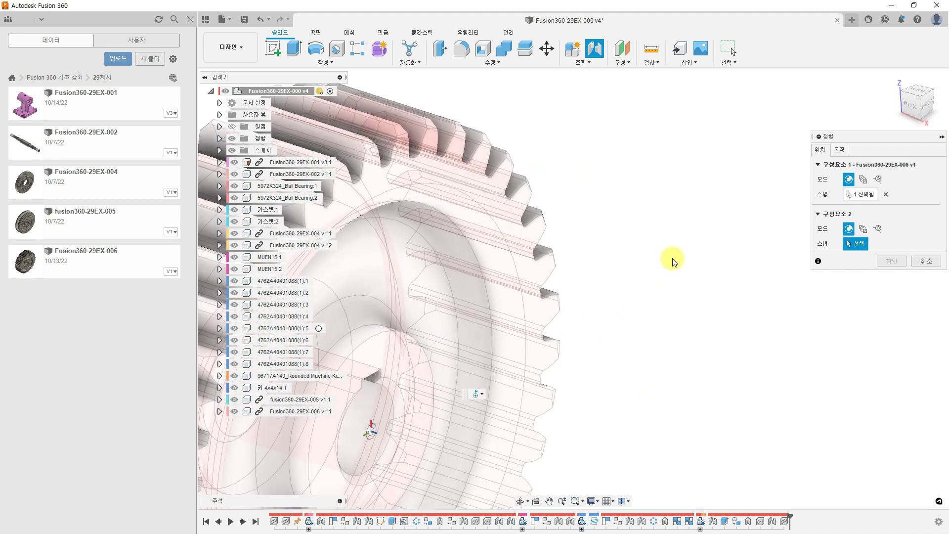
{"action": "middle_click_drag", "start_coordinate": [674, 258], "coordinate": [566, 350], "text": "shift"}
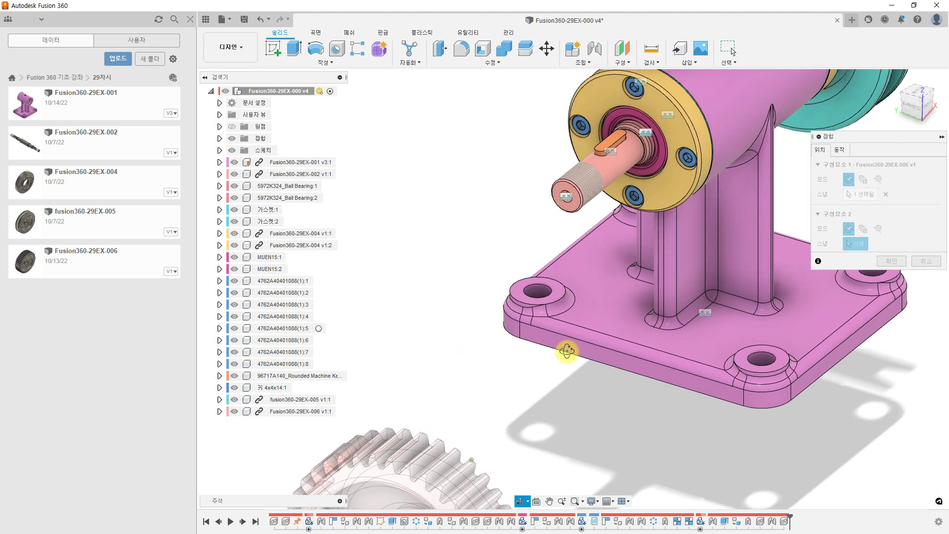
{"action": "scroll", "coordinate": [639, 143], "scroll_direction": "up", "scroll_amount": 15}
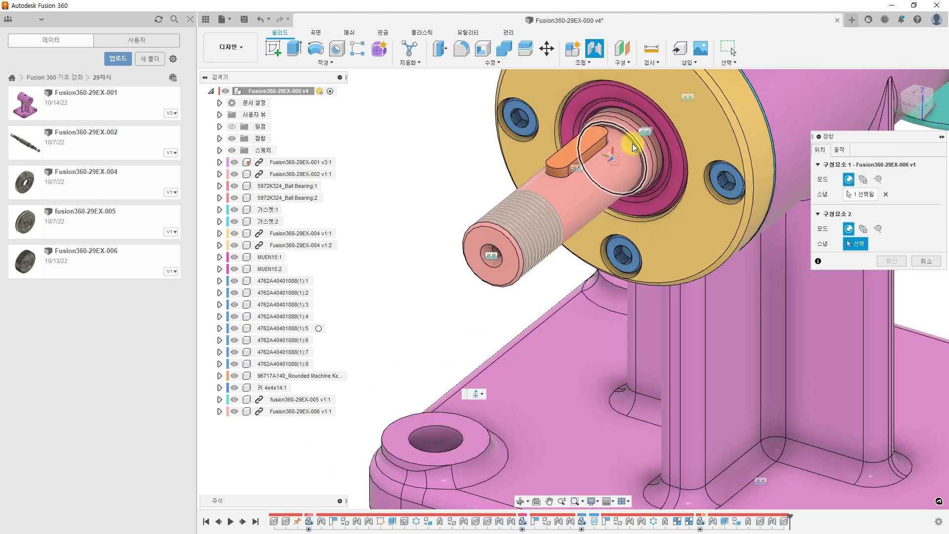
{"action": "scroll", "coordinate": [643, 153], "scroll_direction": "up", "scroll_amount": 3}
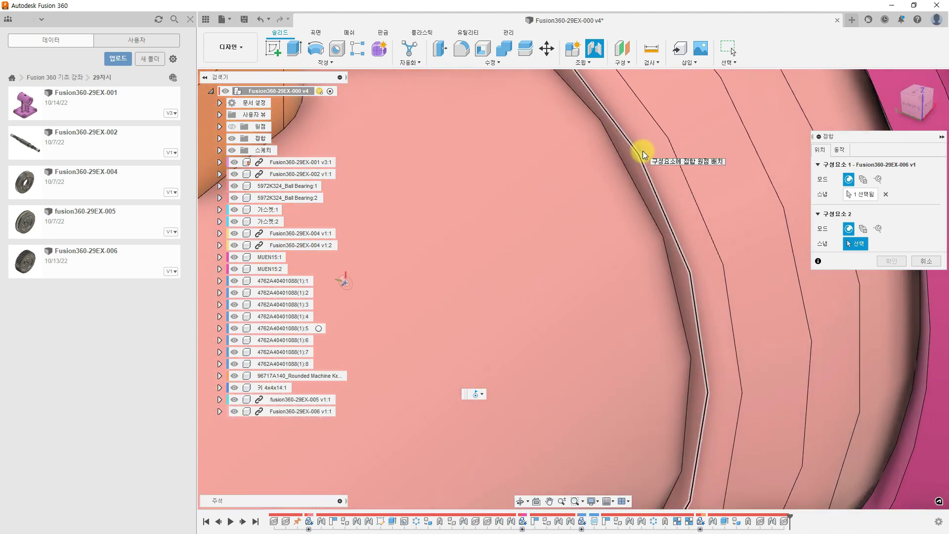
{"action": "scroll", "coordinate": [645, 192], "scroll_direction": "down", "scroll_amount": 2}
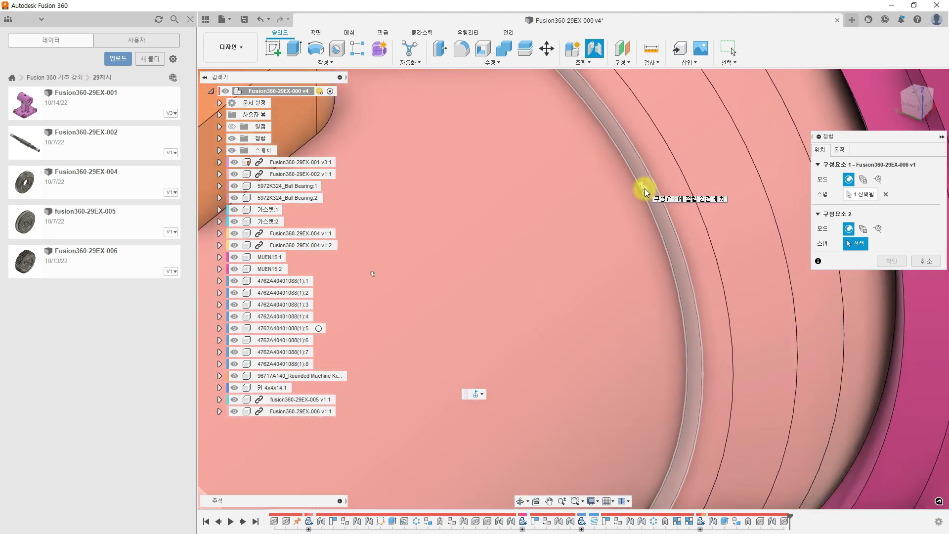
{"action": "left_click", "coordinate": [461, 253]}
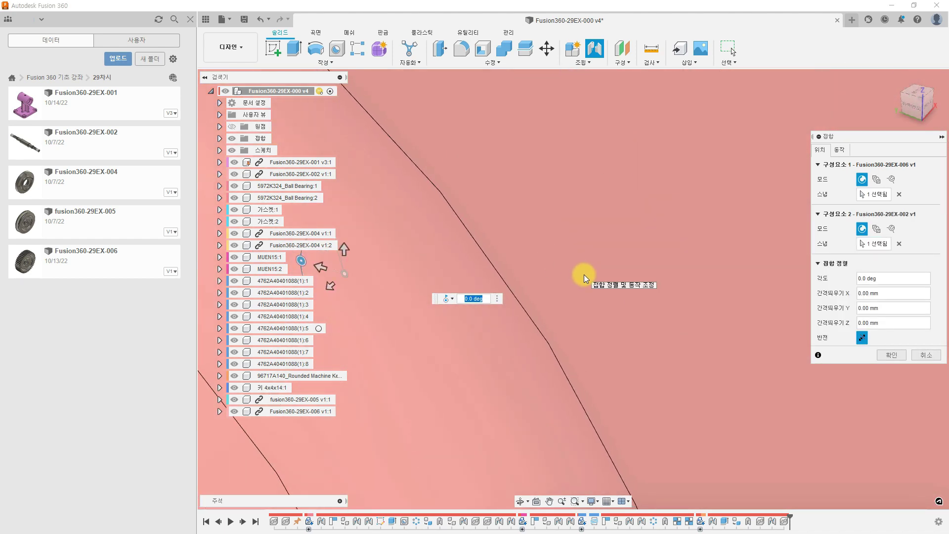
Set the gear joint's motion type to Rigid and finish the joint, with the assembly shown in its home view.
{"action": "scroll", "coordinate": [588, 277], "scroll_direction": "down", "scroll_amount": 3}
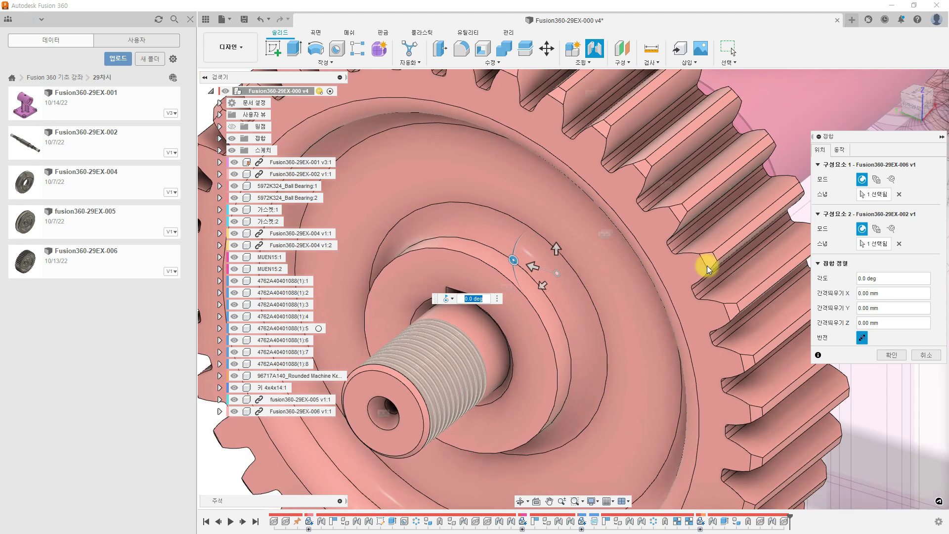
{"action": "left_click", "coordinate": [836, 152]}
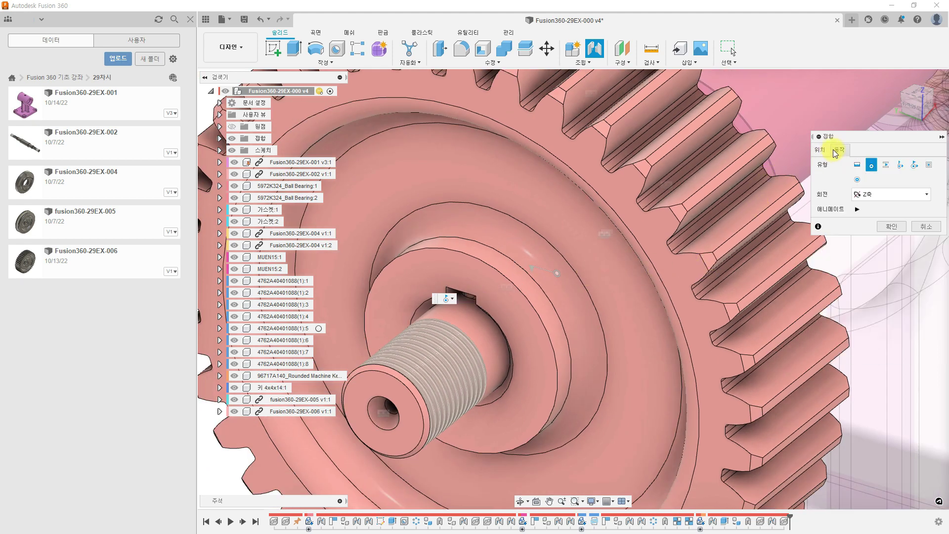
{"action": "left_click", "coordinate": [858, 166]}
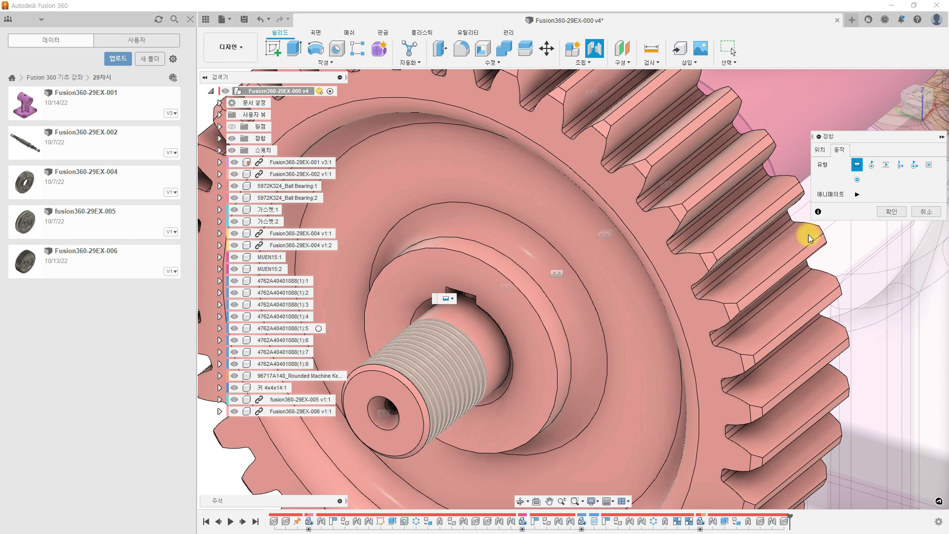
{"action": "left_click", "coordinate": [893, 212]}
{"action": "scroll", "coordinate": [772, 295], "scroll_direction": "down", "scroll_amount": 8}
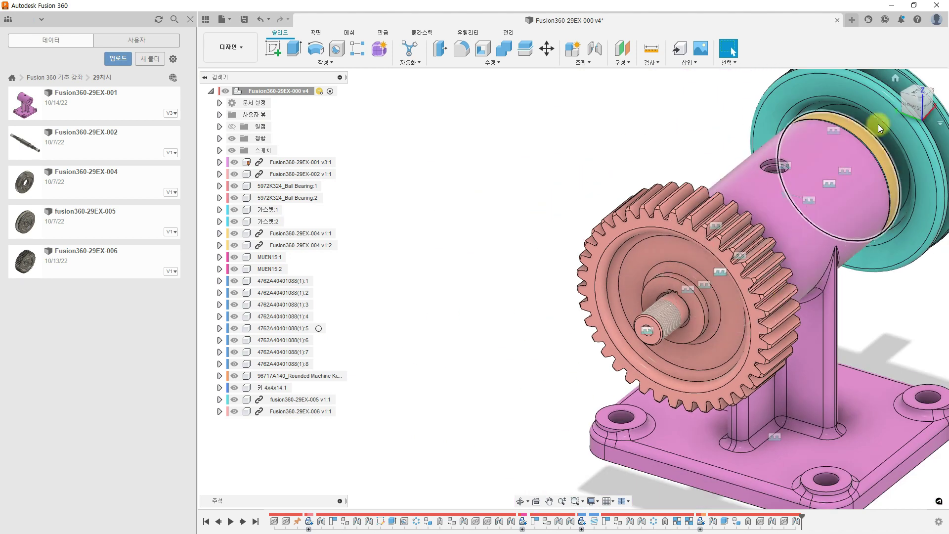
{"action": "left_click", "coordinate": [894, 79]}
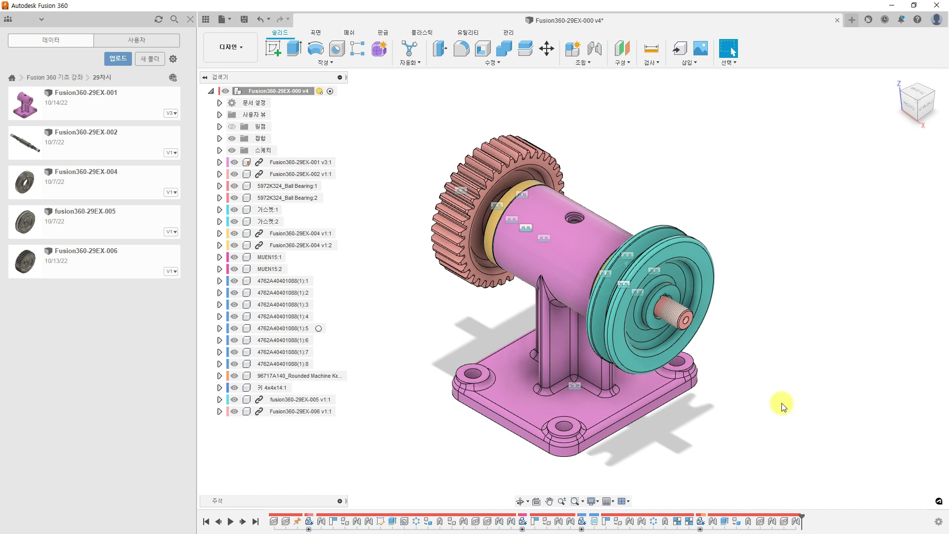
Open the McMaster-Carr component catalogue and search it for washers.
{"action": "left_click", "coordinate": [685, 62]}
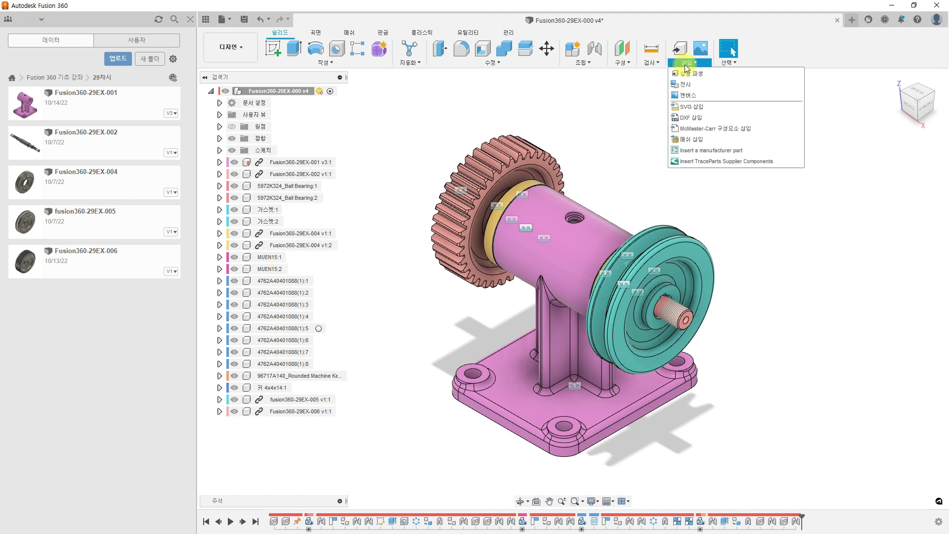
{"action": "left_click", "coordinate": [708, 130]}
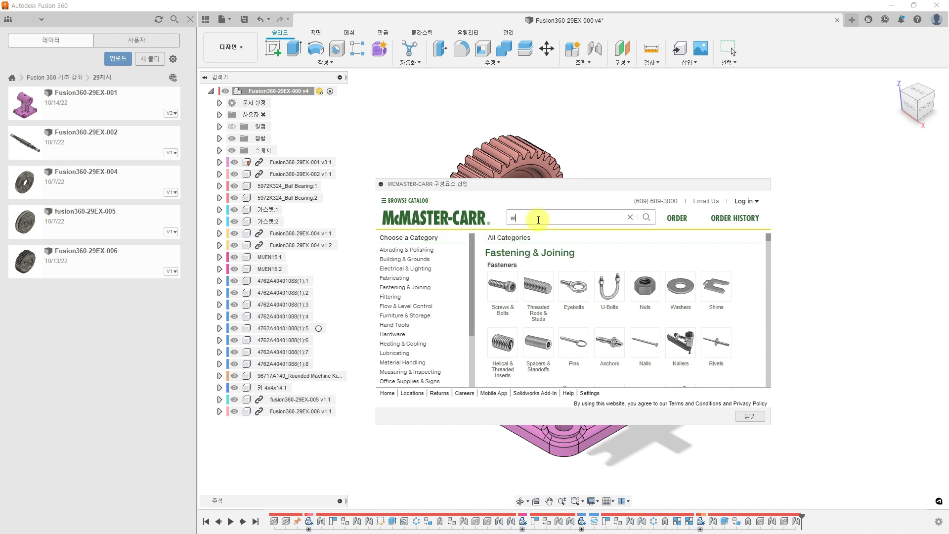
{"action": "type", "text": "washer"}
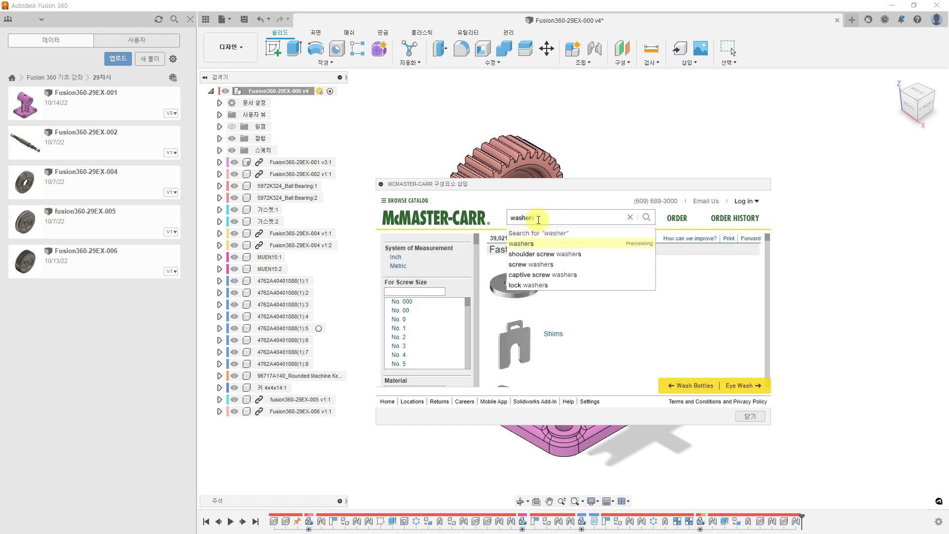
{"action": "key", "text": "Return"}
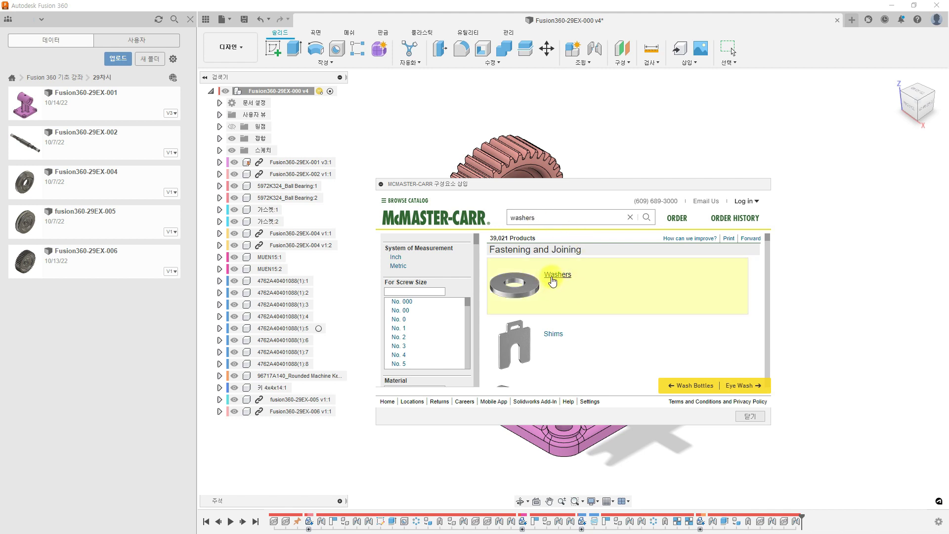
{"action": "left_click", "coordinate": [553, 281]}
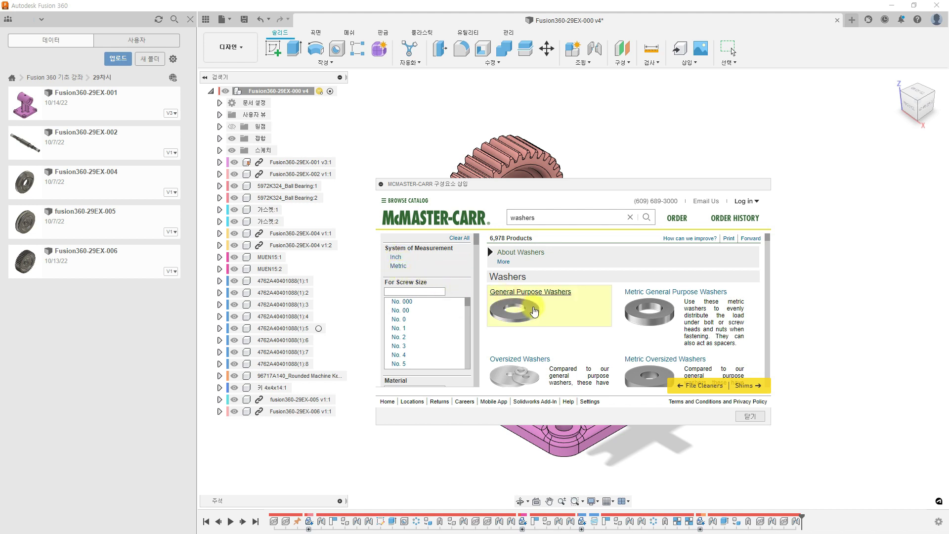
{"action": "left_click", "coordinate": [534, 310]}
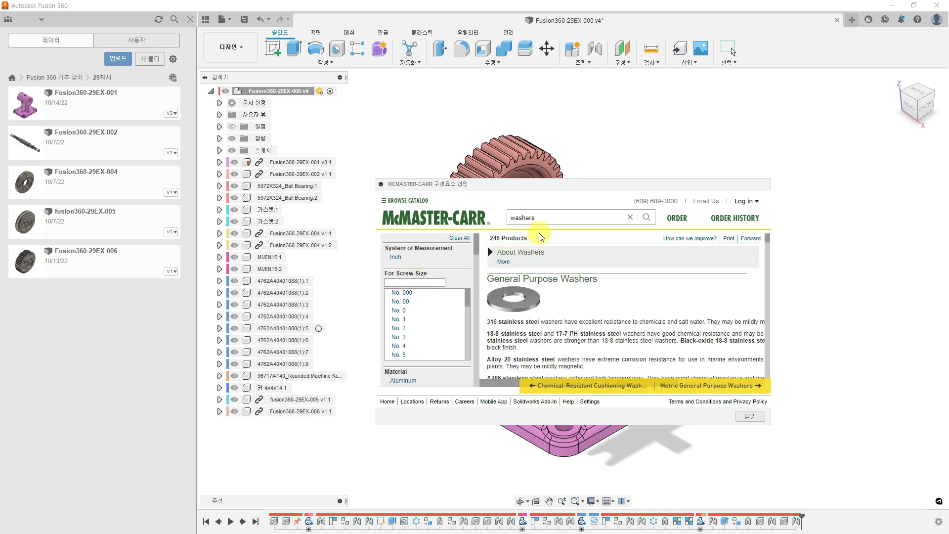
{"action": "left_click", "coordinate": [548, 216]}
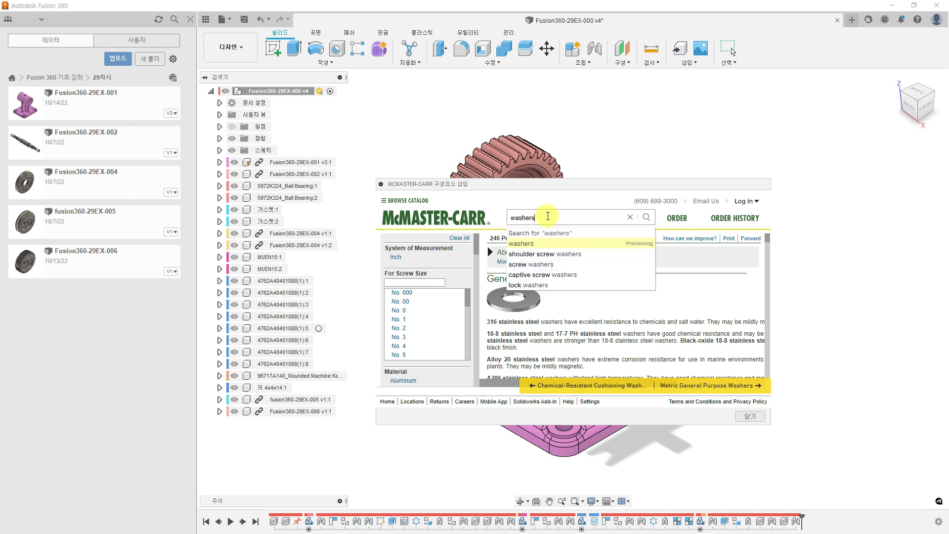
{"action": "left_click", "coordinate": [647, 218]}
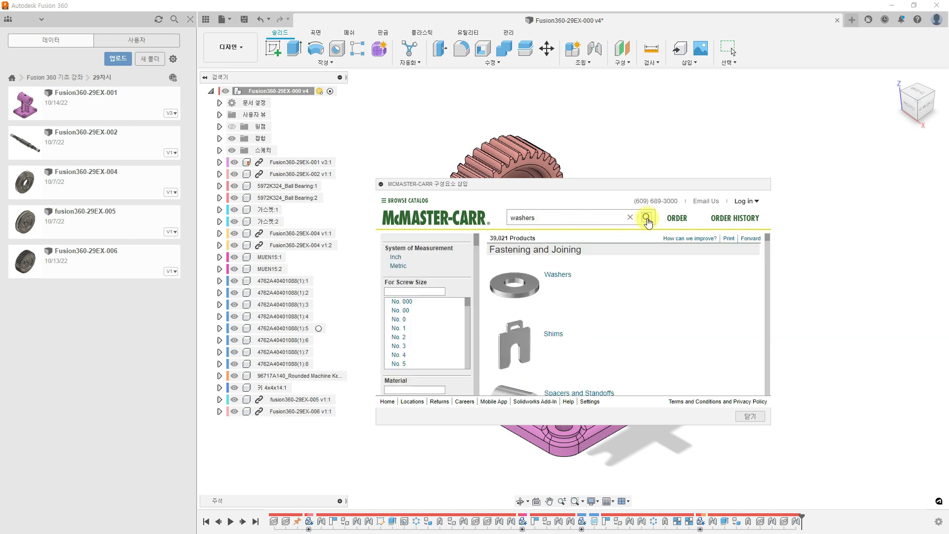
Narrow the washers category to metric general purpose washers for M12 screw size.
{"action": "left_click", "coordinate": [557, 276]}
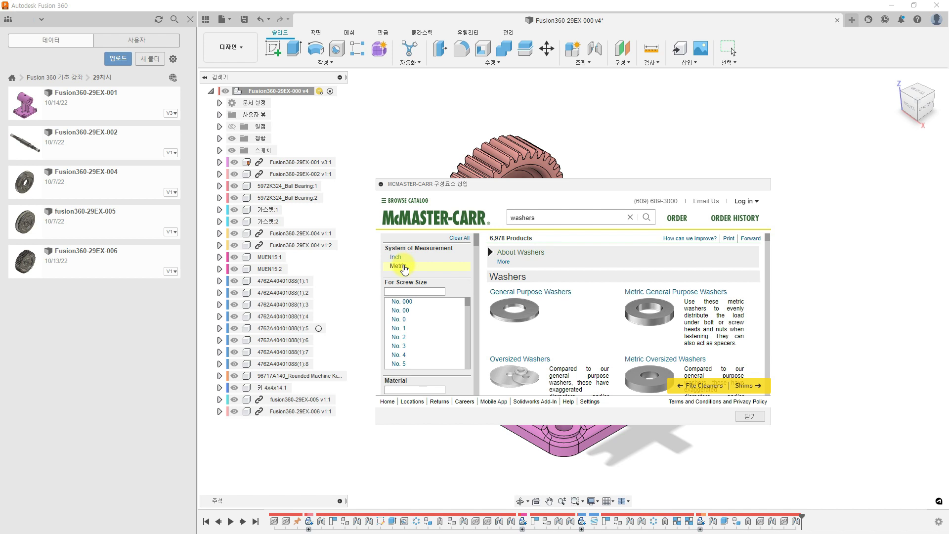
{"action": "left_click", "coordinate": [398, 267]}
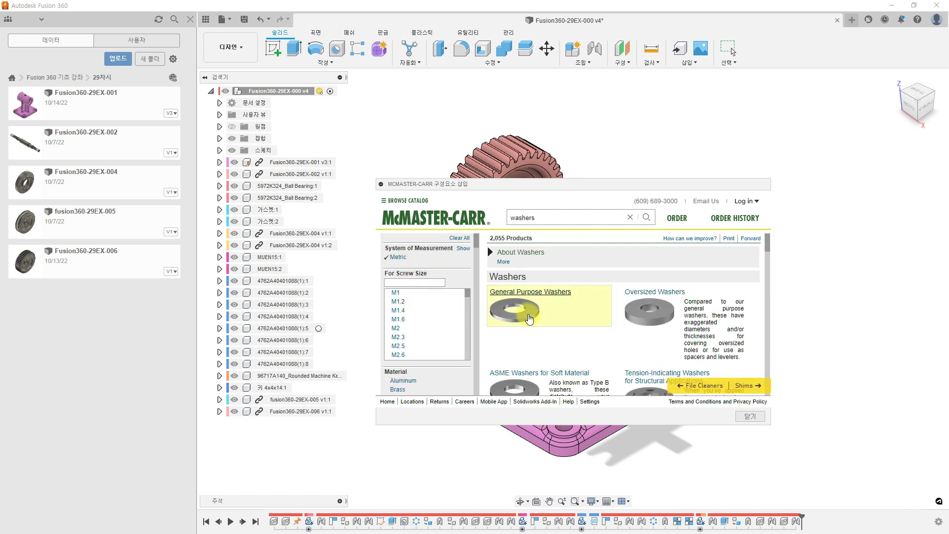
{"action": "left_click", "coordinate": [528, 317]}
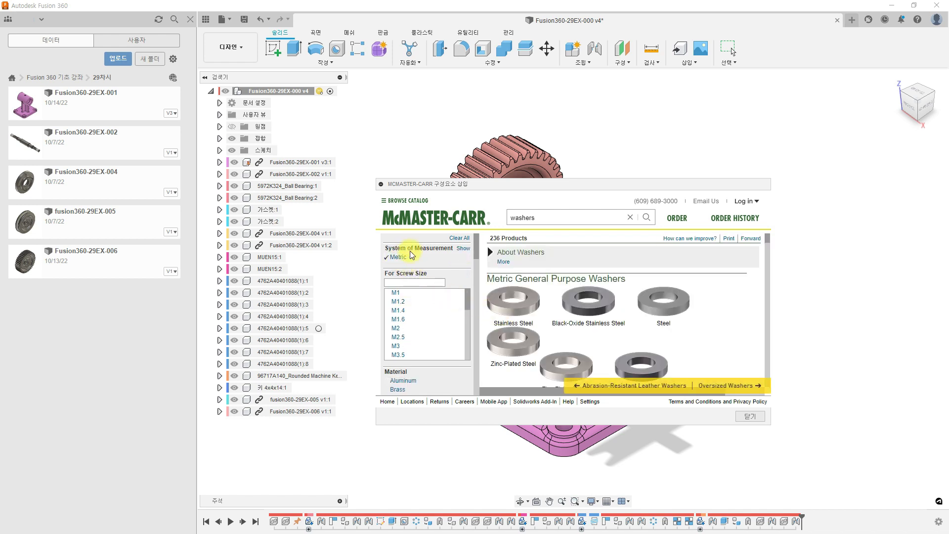
{"action": "scroll", "coordinate": [406, 316], "scroll_direction": "down", "scroll_amount": 4}
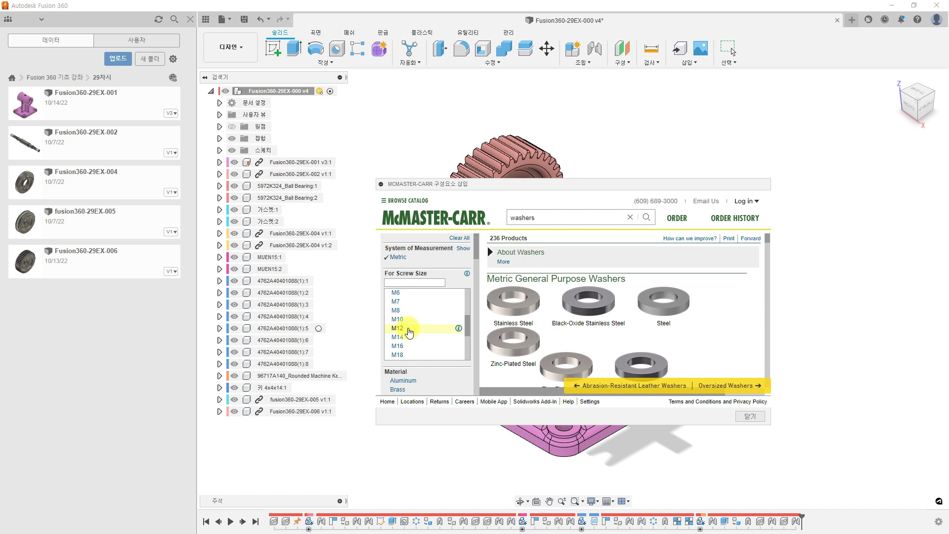
{"action": "left_click", "coordinate": [408, 329]}
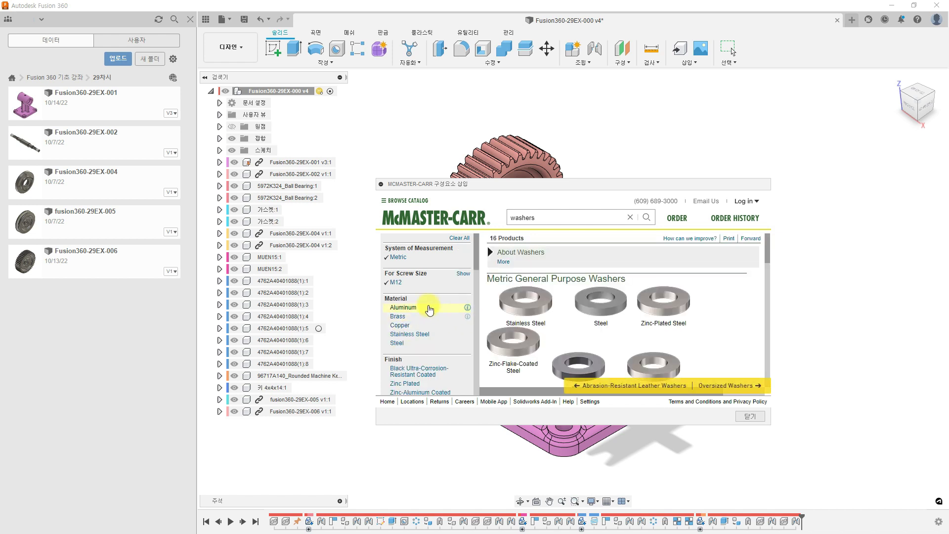
Filter the M12 washers by the ISO specification, 24.0 mm outside diameter and 13.0 mm inside diameter.
{"action": "scroll", "coordinate": [428, 337], "scroll_direction": "down", "scroll_amount": 3}
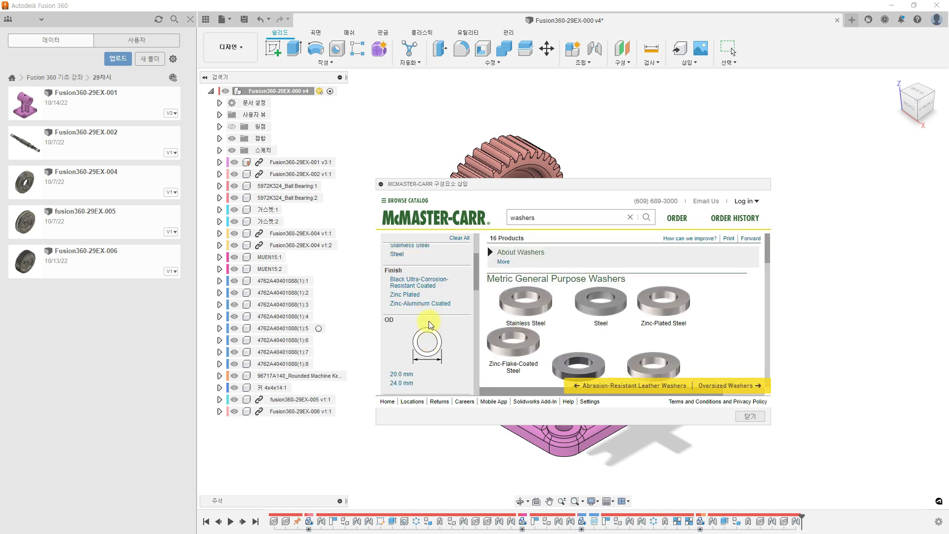
{"action": "scroll", "coordinate": [436, 302], "scroll_direction": "down", "scroll_amount": 1}
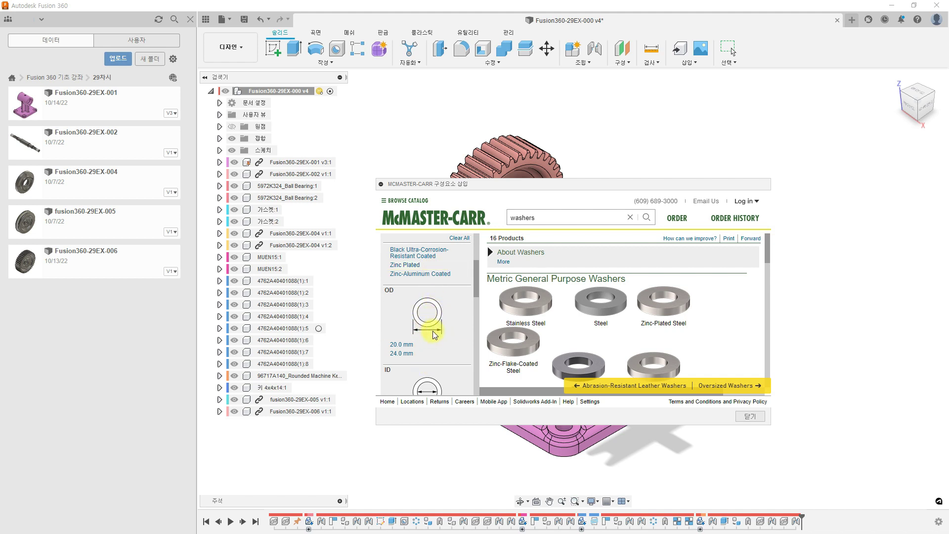
{"action": "scroll", "coordinate": [428, 321], "scroll_direction": "down", "scroll_amount": 3}
{"action": "scroll", "coordinate": [435, 314], "scroll_direction": "down", "scroll_amount": 4}
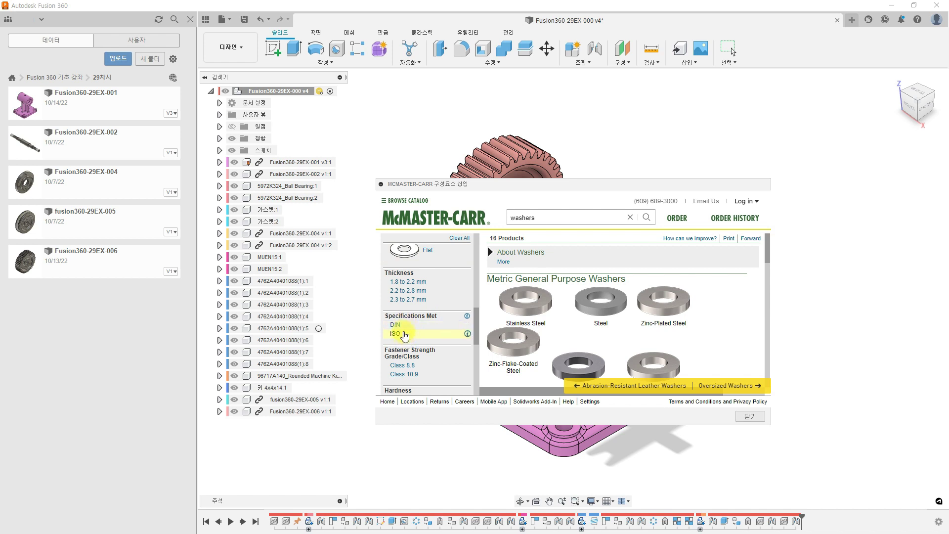
{"action": "left_click", "coordinate": [395, 336]}
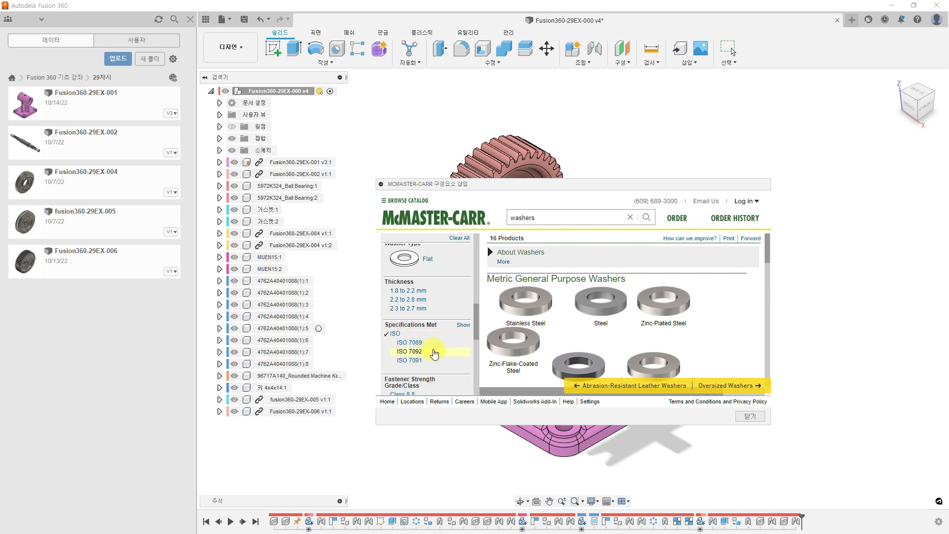
{"action": "scroll", "coordinate": [430, 349], "scroll_direction": "up", "scroll_amount": 3}
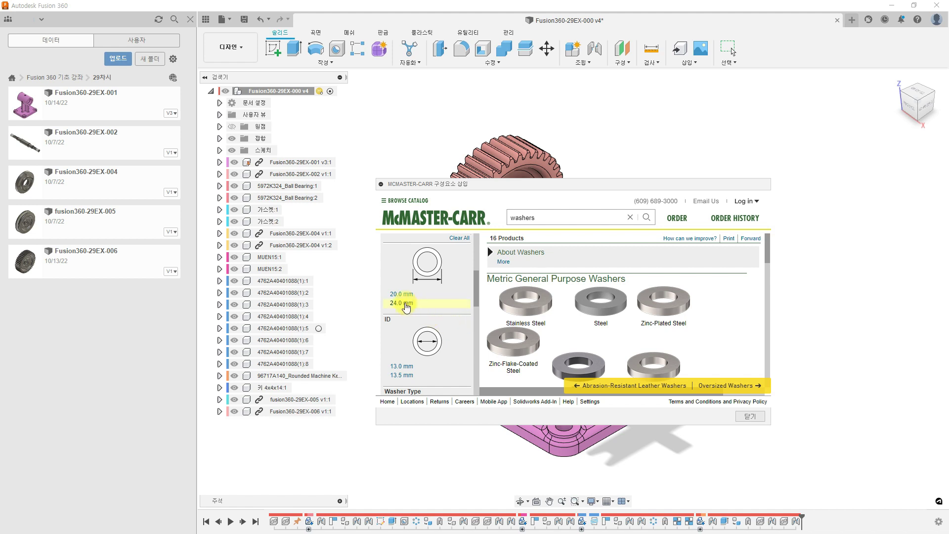
{"action": "left_click", "coordinate": [406, 304]}
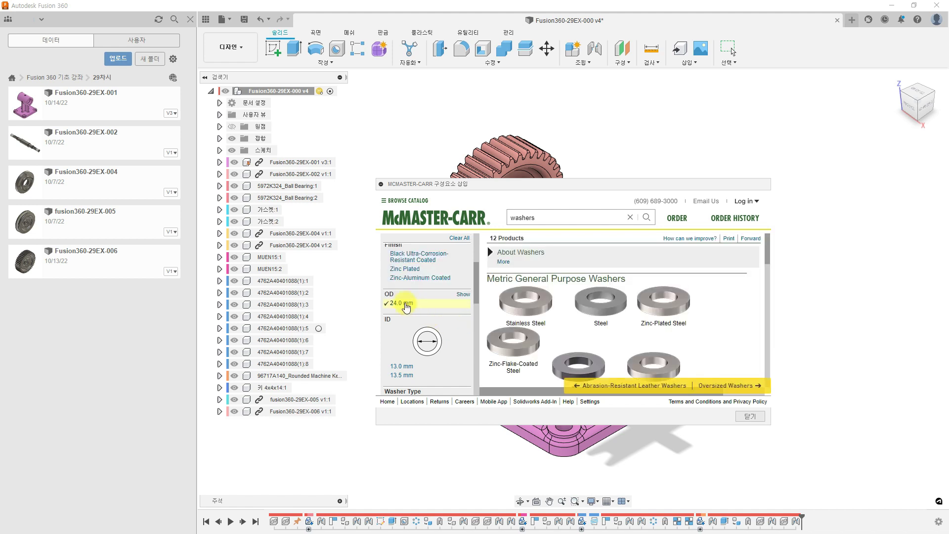
{"action": "scroll", "coordinate": [421, 364], "scroll_direction": "down", "scroll_amount": 1}
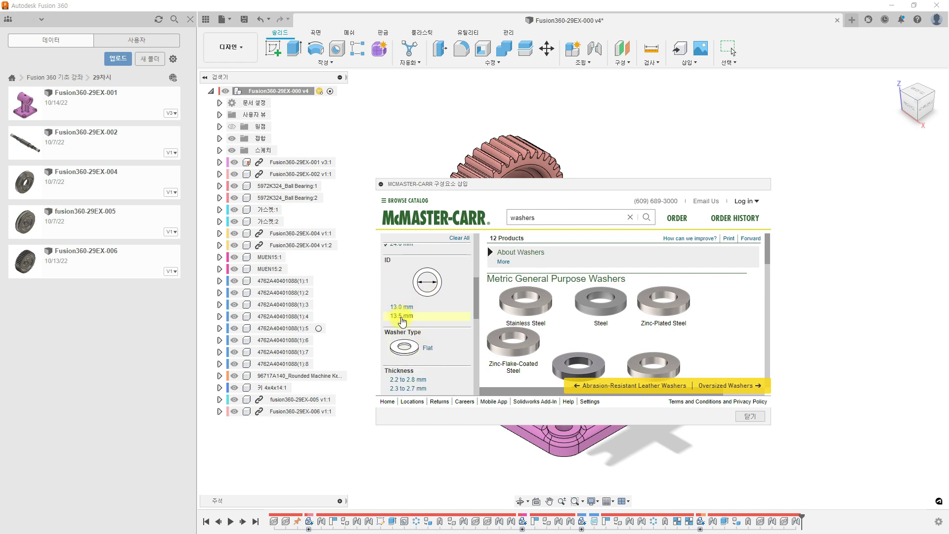
{"action": "left_click", "coordinate": [403, 308]}
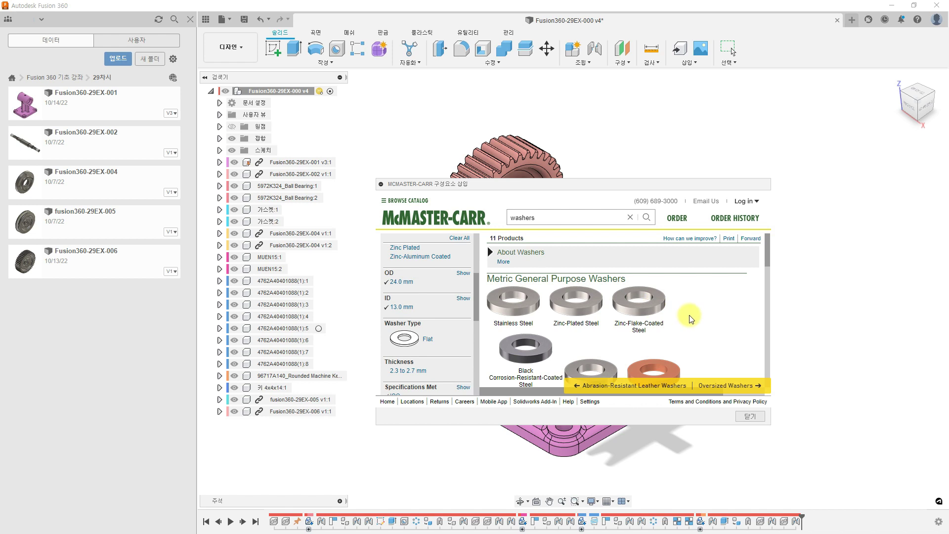
Insert the zinc-plated steel M12 washer 91166A290 as a 3-D STEP model, moved about 108.70 mm along X clear of the base.
{"action": "scroll", "coordinate": [690, 317], "scroll_direction": "down", "scroll_amount": 8}
{"action": "scroll", "coordinate": [692, 319], "scroll_direction": "down", "scroll_amount": 6}
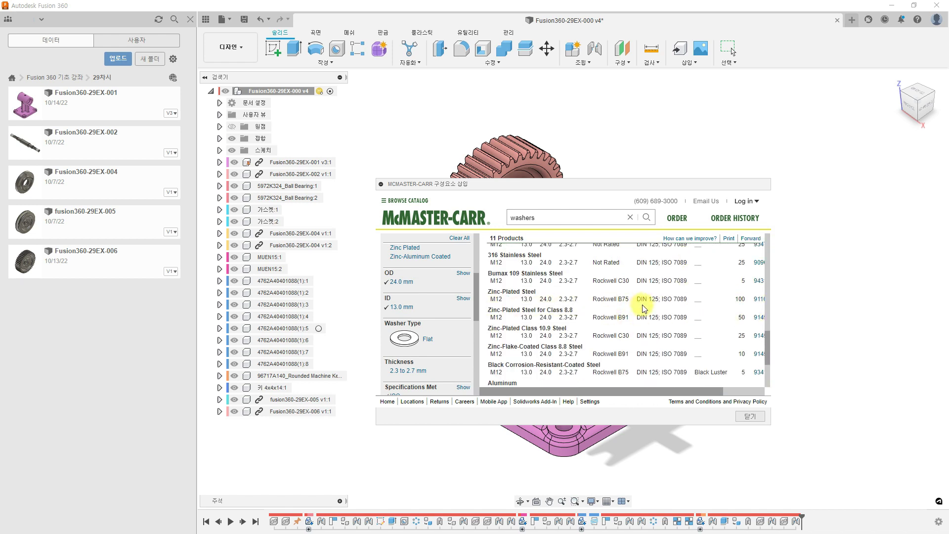
{"action": "scroll", "coordinate": [638, 302], "scroll_direction": "up", "scroll_amount": 1}
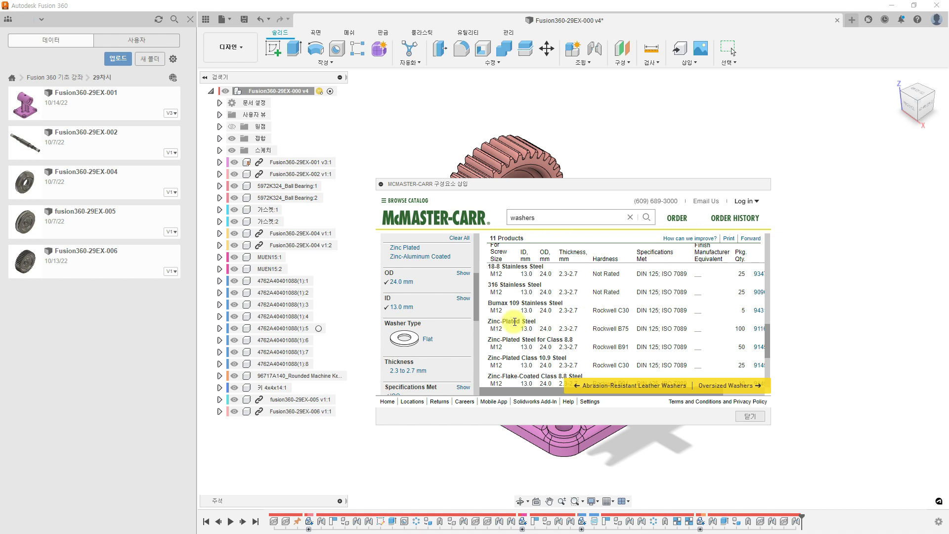
{"action": "left_click", "coordinate": [758, 330]}
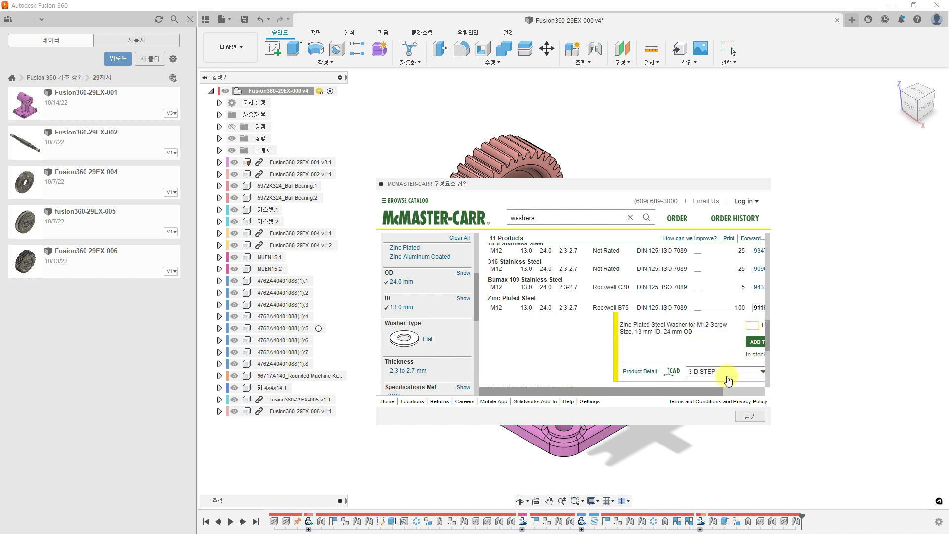
{"action": "left_click_drag", "start_coordinate": [700, 391], "coordinate": [744, 396]}
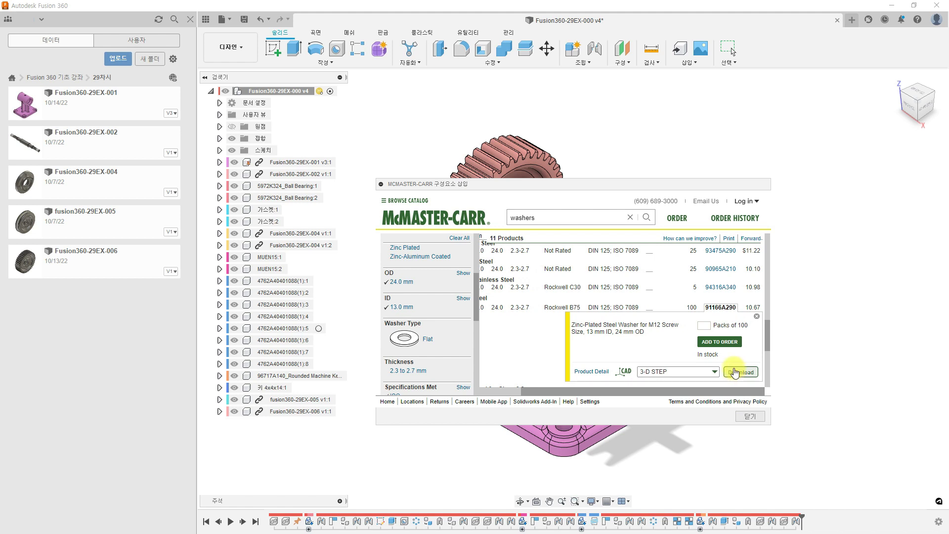
{"action": "left_click", "coordinate": [742, 375]}
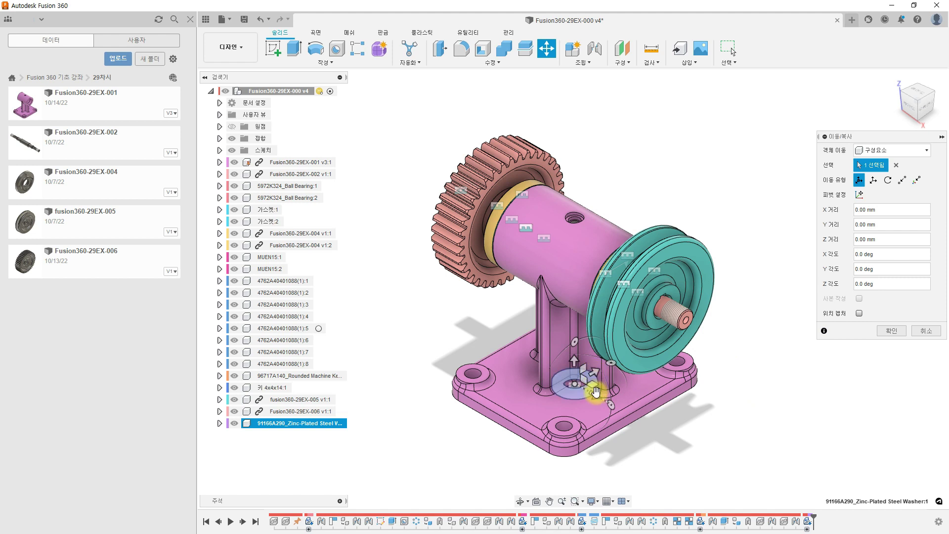
{"action": "left_click_drag", "start_coordinate": [596, 394], "coordinate": [746, 459]}
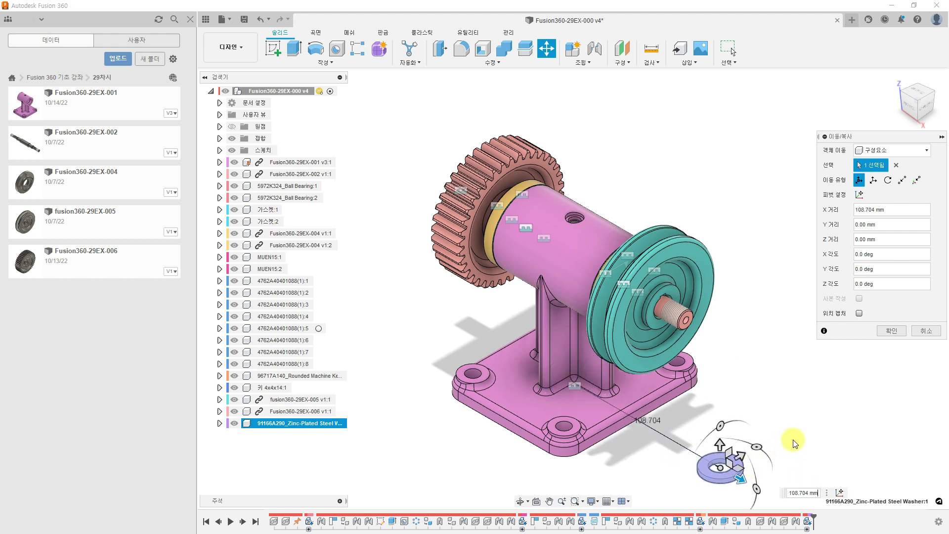
{"action": "left_click", "coordinate": [892, 331]}
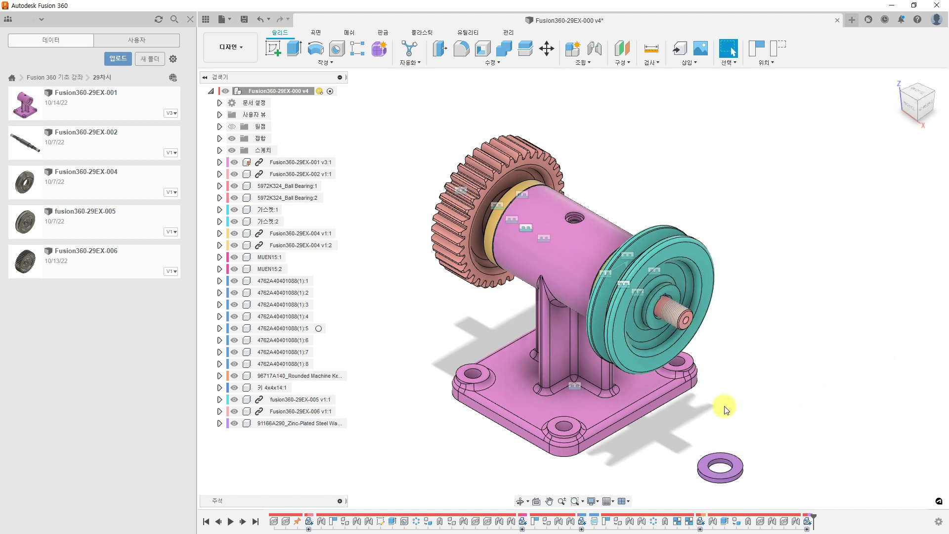
Capture the washer's position and paste a copy of it, moved about -234.50 mm along X to the gear side.
{"action": "left_click", "coordinate": [317, 423]}
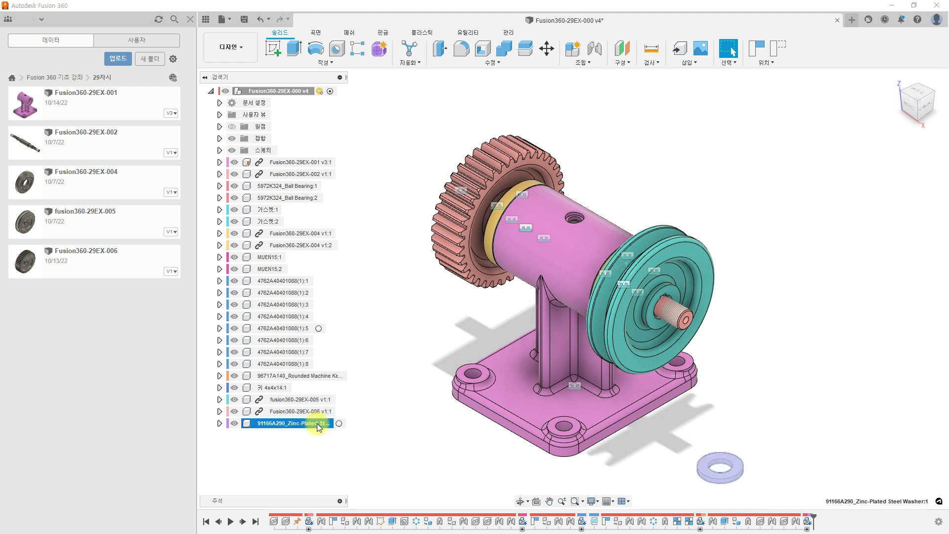
{"action": "left_click", "coordinate": [404, 437]}
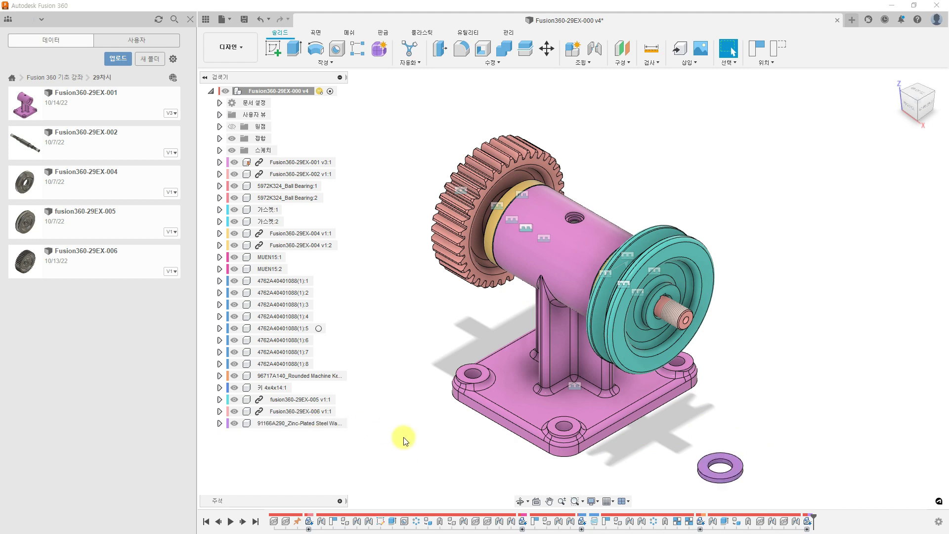
{"action": "key", "text": "j"}
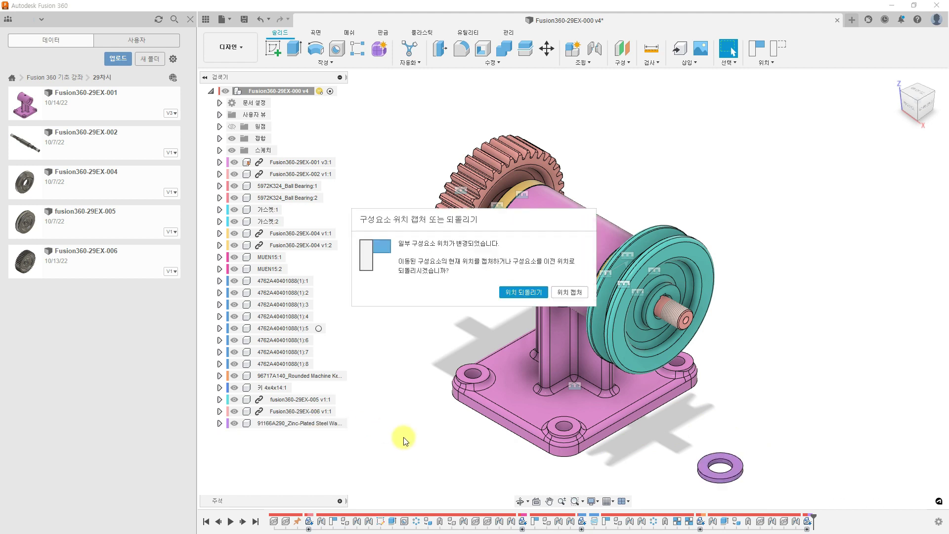
{"action": "left_click", "coordinate": [564, 294]}
{"action": "left_click", "coordinate": [696, 474]}
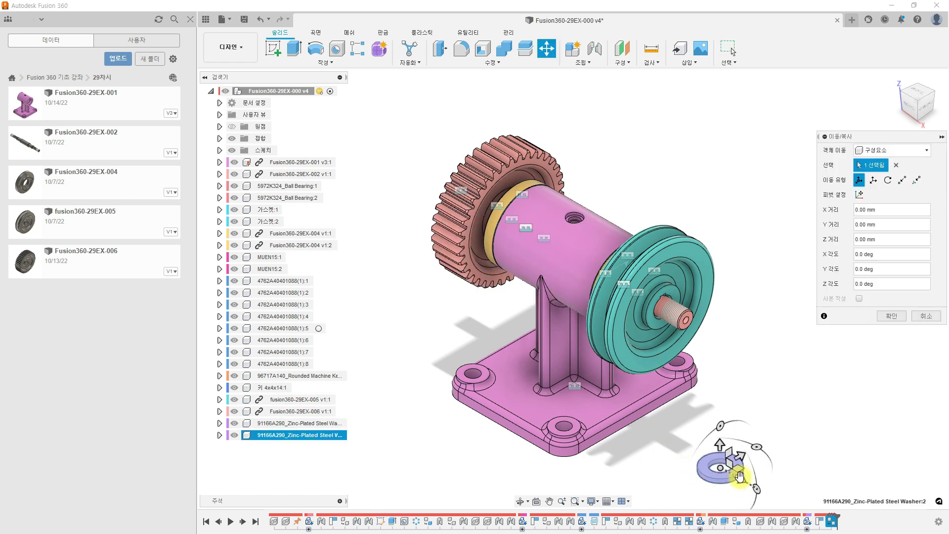
{"action": "left_click_drag", "start_coordinate": [740, 482], "coordinate": [396, 340]}
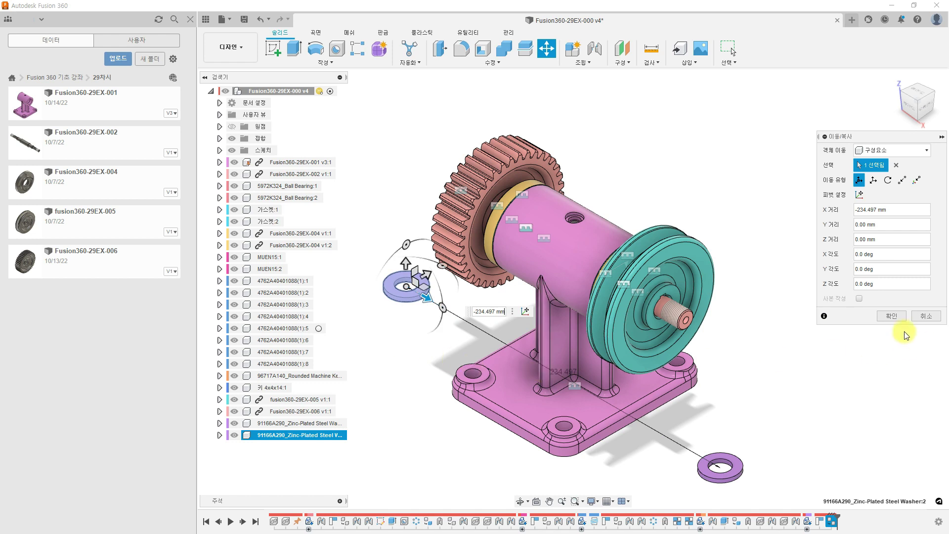
{"action": "left_click", "coordinate": [892, 316]}
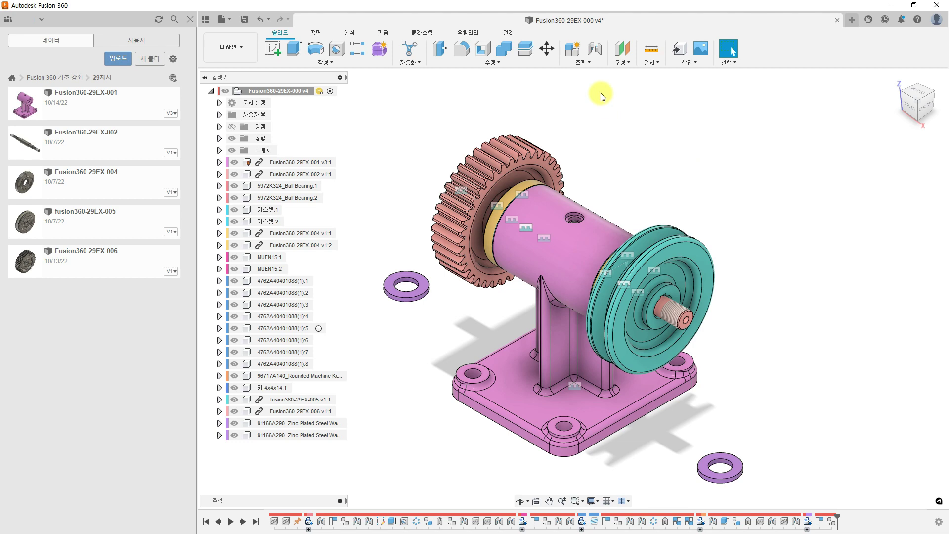
Join the loose M12 washer on the pulley side to the pulley's hub face, concentric with the shaft.
{"action": "left_click", "coordinate": [595, 48]}
{"action": "scroll", "coordinate": [730, 464], "scroll_direction": "up", "scroll_amount": 2}
{"action": "scroll", "coordinate": [730, 464], "scroll_direction": "up", "scroll_amount": 2}
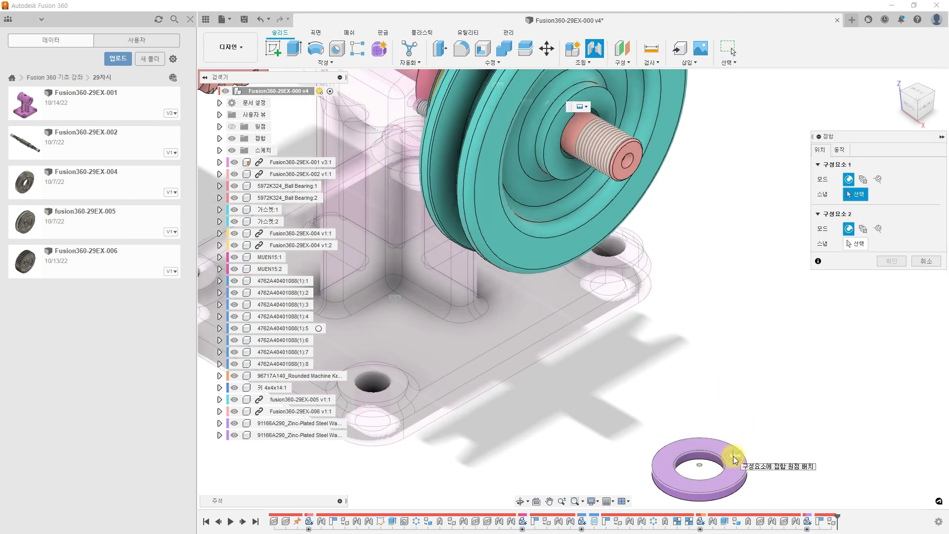
{"action": "left_click", "coordinate": [714, 467]}
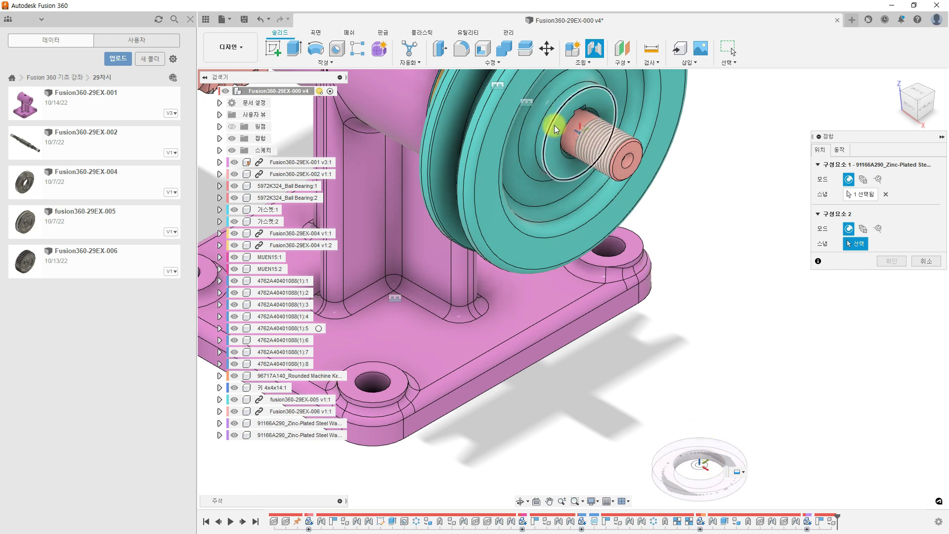
{"action": "left_click", "coordinate": [575, 145]}
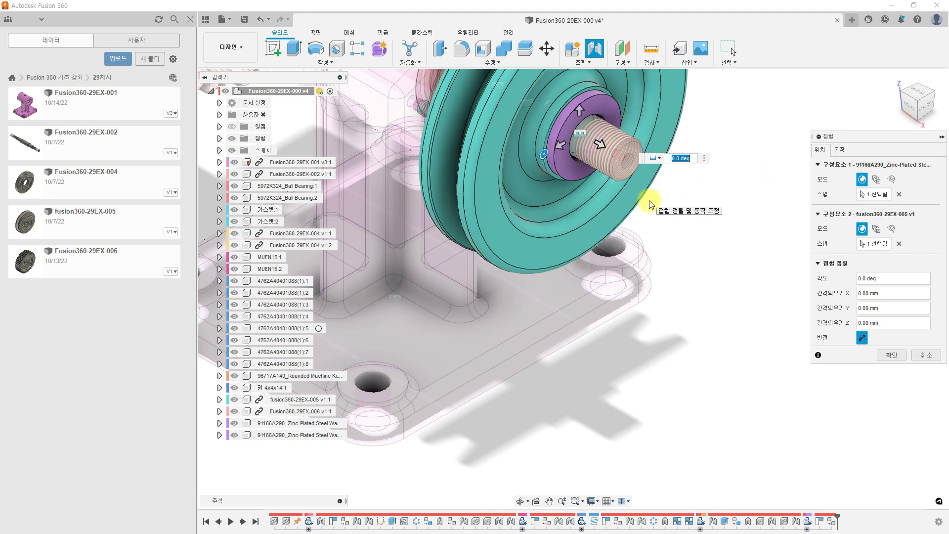
{"action": "left_click", "coordinate": [840, 150]}
{"action": "left_click", "coordinate": [858, 166]}
{"action": "left_click", "coordinate": [892, 212]}
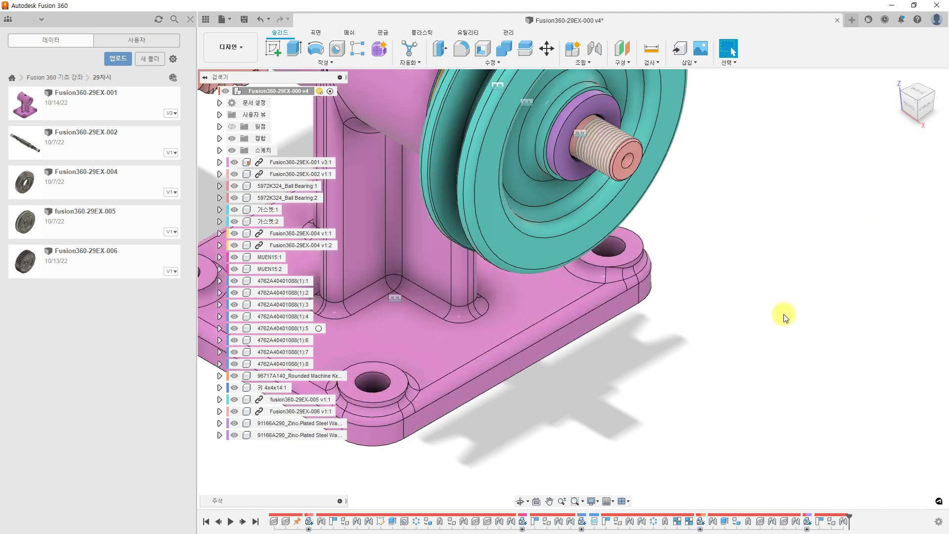
Join the second M12 washer to the gear's outer hub face, concentric with the threaded shaft end.
{"action": "right_click", "coordinate": [748, 317]}
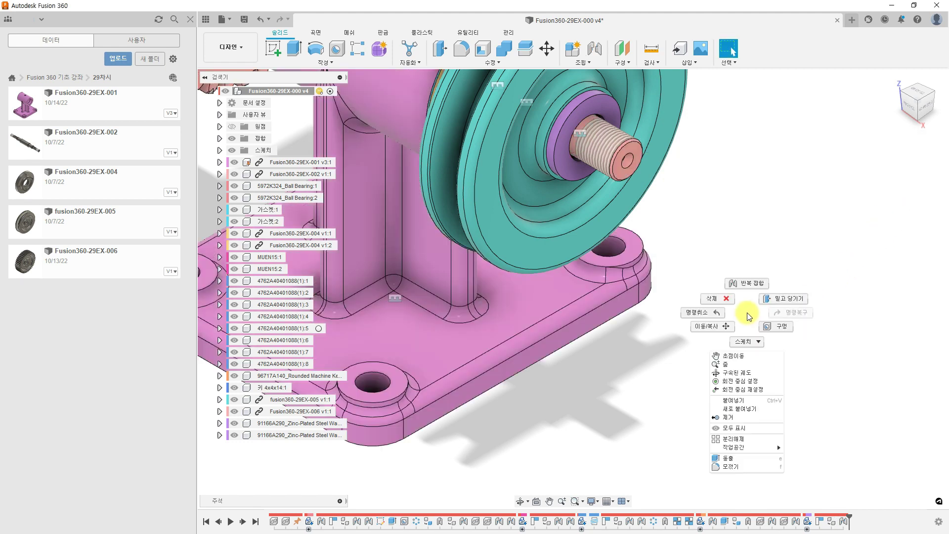
{"action": "left_click", "coordinate": [747, 286]}
{"action": "scroll", "coordinate": [748, 287], "scroll_direction": "down", "scroll_amount": 5}
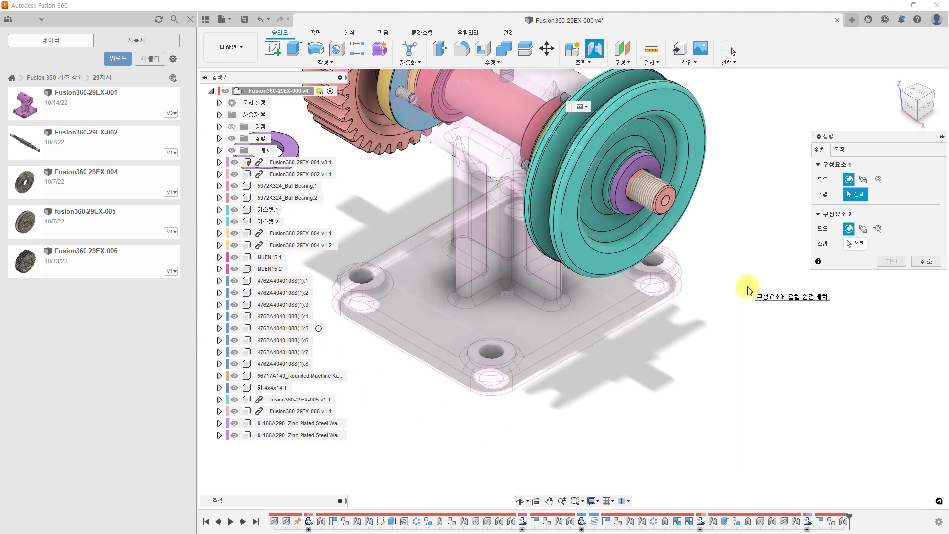
{"action": "scroll", "coordinate": [463, 206], "scroll_direction": "up", "scroll_amount": 3}
{"action": "scroll", "coordinate": [445, 198], "scroll_direction": "up", "scroll_amount": 3}
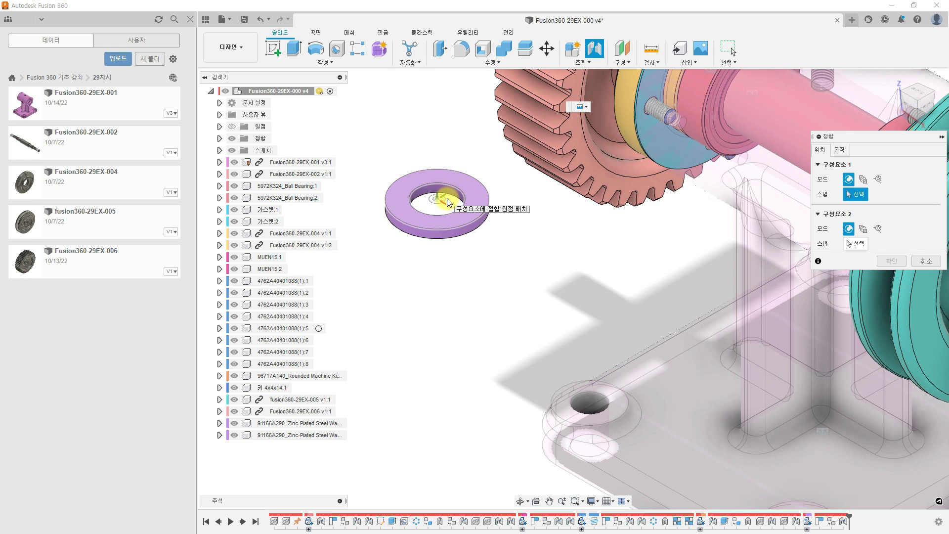
{"action": "left_click", "coordinate": [472, 195]}
{"action": "middle_click_drag", "start_coordinate": [474, 194], "coordinate": [538, 434], "text": "shift"}
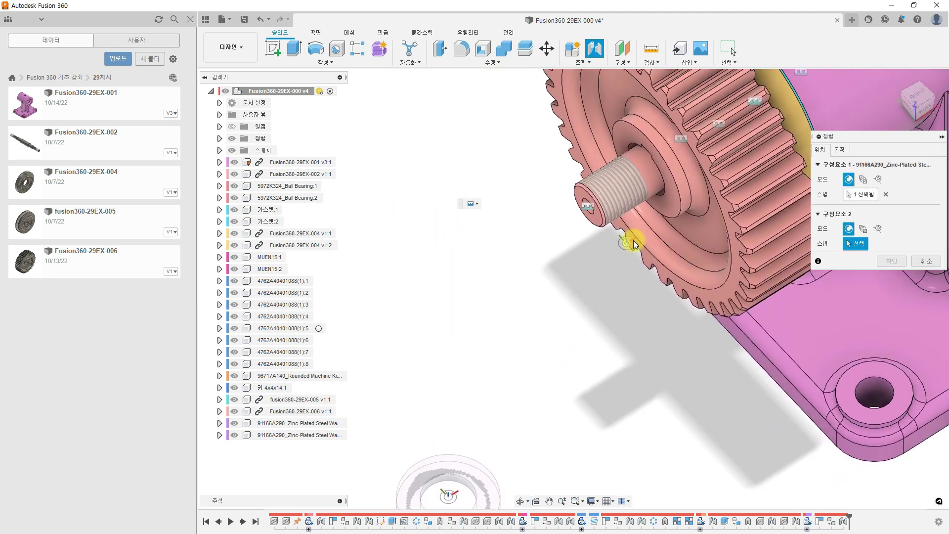
{"action": "left_click", "coordinate": [649, 179]}
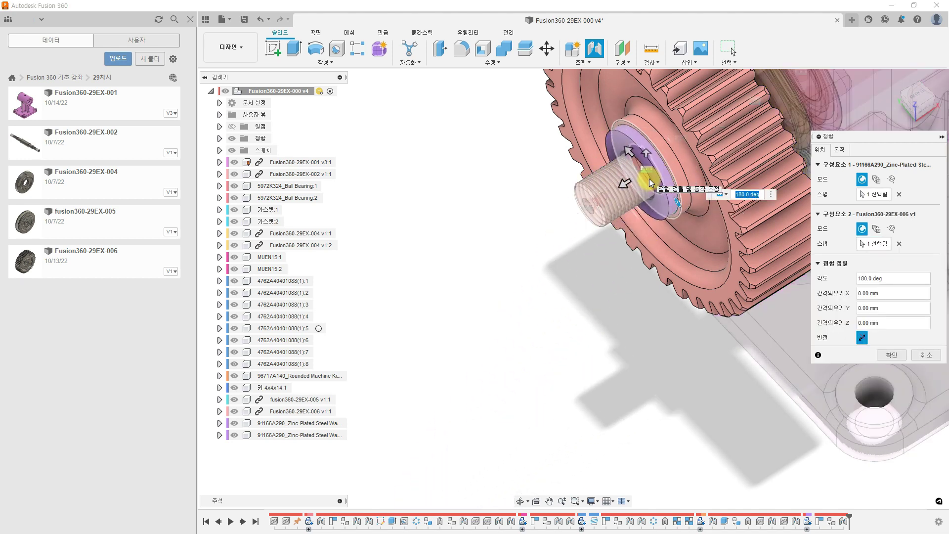
{"action": "left_click", "coordinate": [900, 355]}
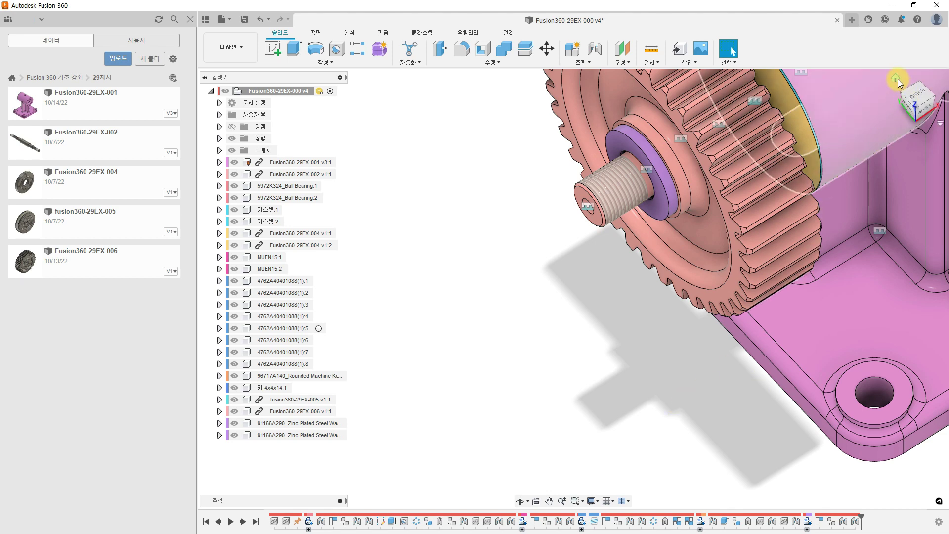
Search the McMaster-Carr component catalog for washers and restrict the results to the metric system.
{"action": "left_click", "coordinate": [895, 78]}
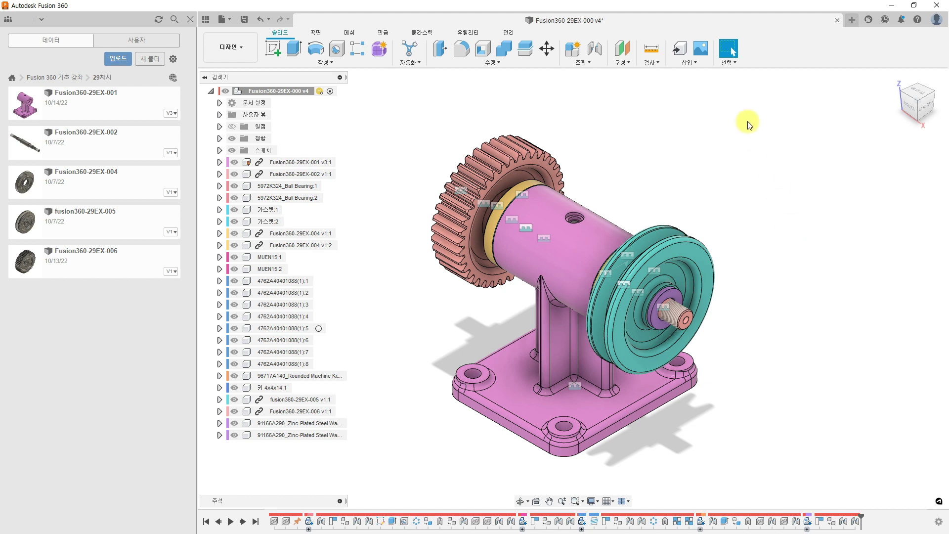
{"action": "left_click", "coordinate": [697, 63]}
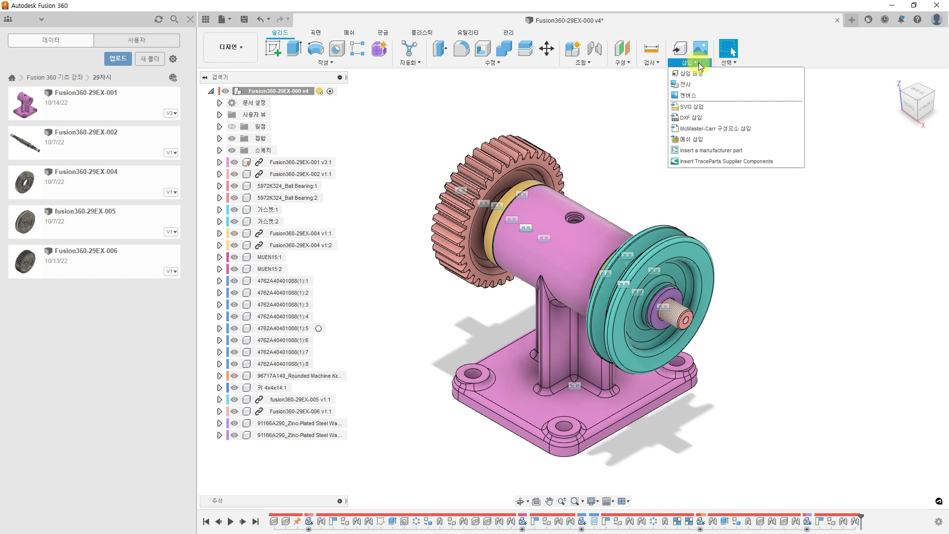
{"action": "left_click", "coordinate": [719, 128]}
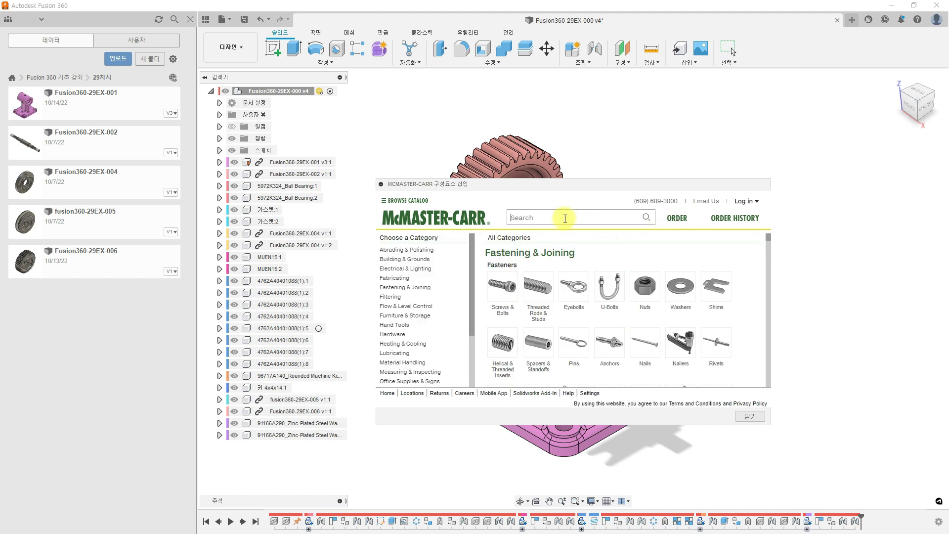
{"action": "type", "text": "washer"}
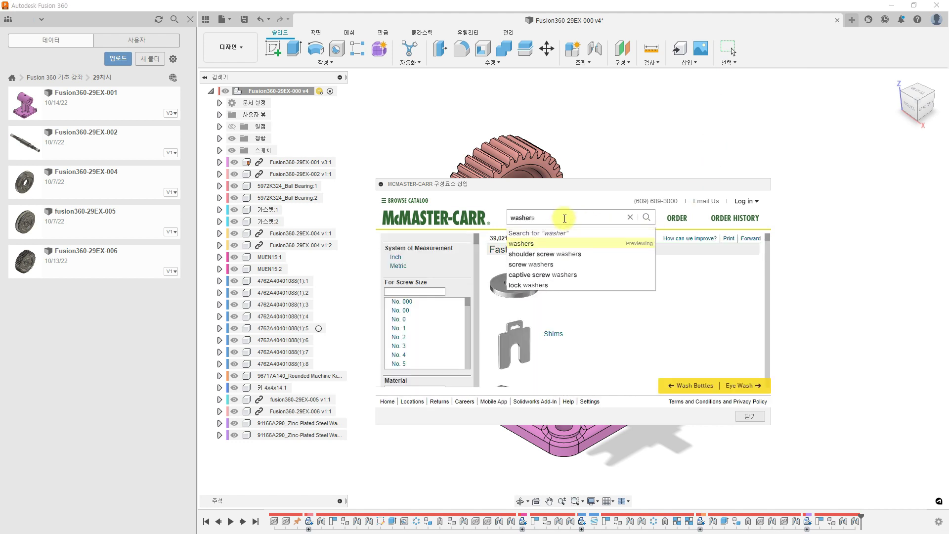
{"action": "key", "text": "Return"}
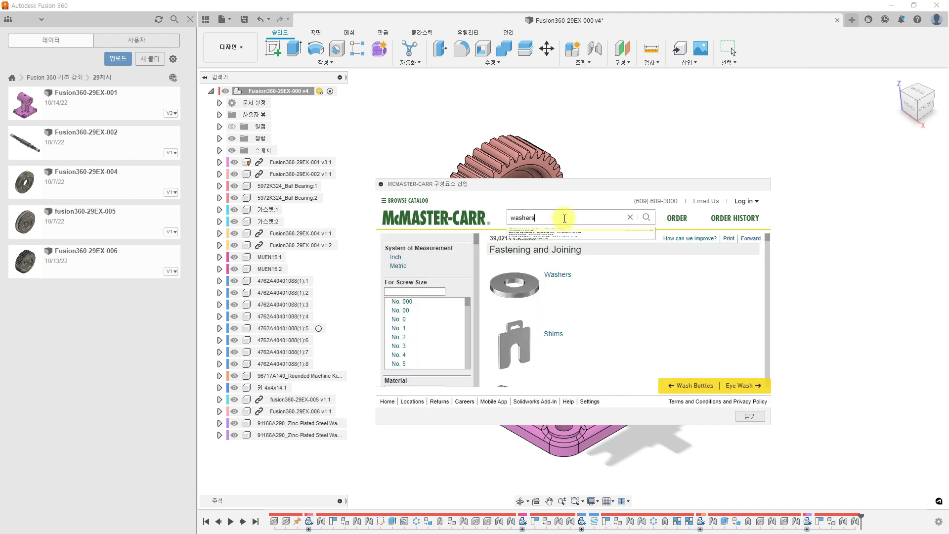
{"action": "left_click", "coordinate": [398, 266]}
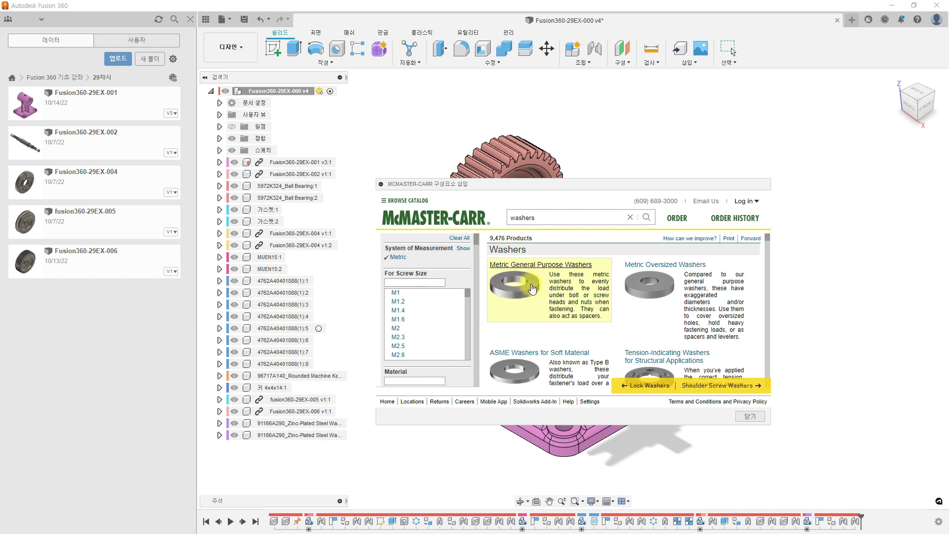
Open the Metric Split Lock Washers category and narrow it to M12 screw size.
{"action": "scroll", "coordinate": [549, 291], "scroll_direction": "down", "scroll_amount": 1}
{"action": "scroll", "coordinate": [549, 292], "scroll_direction": "down", "scroll_amount": 5}
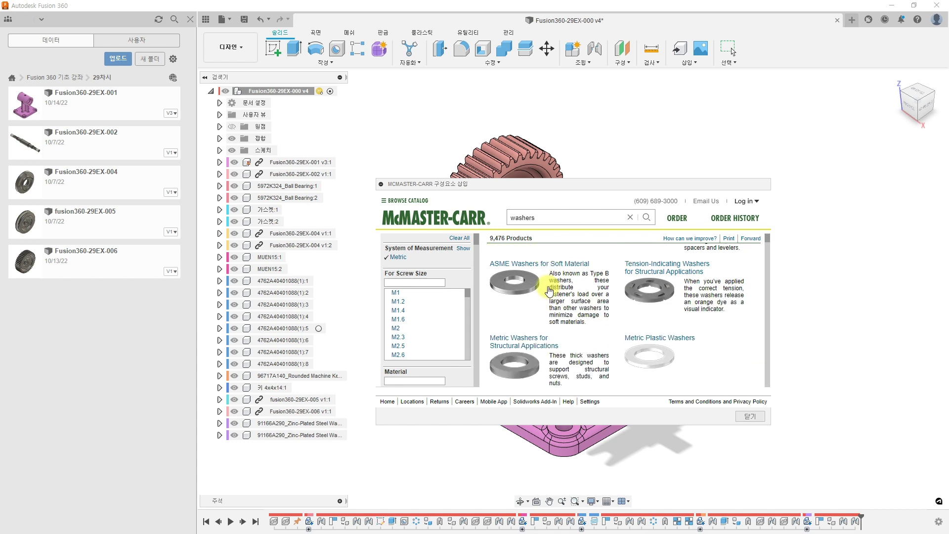
{"action": "scroll", "coordinate": [549, 291], "scroll_direction": "down", "scroll_amount": 11}
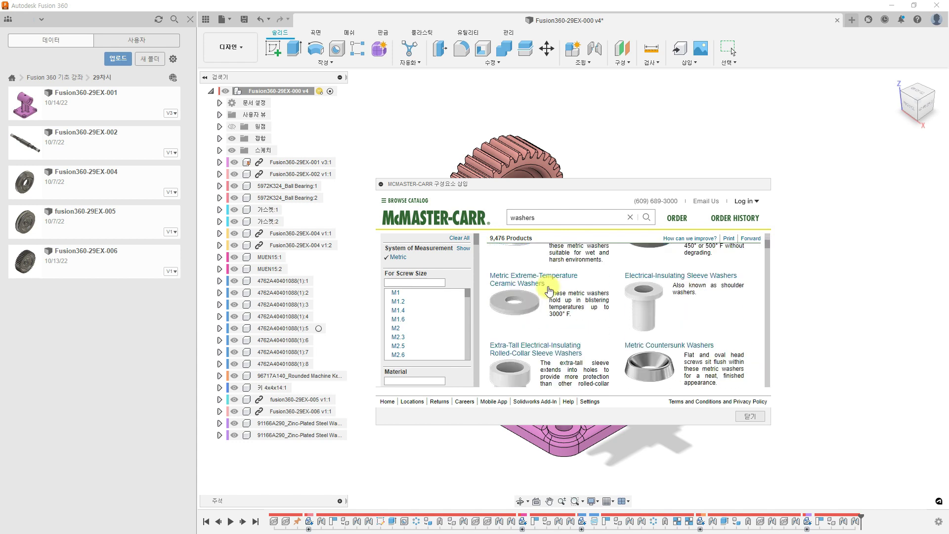
{"action": "scroll", "coordinate": [549, 291], "scroll_direction": "down", "scroll_amount": 8}
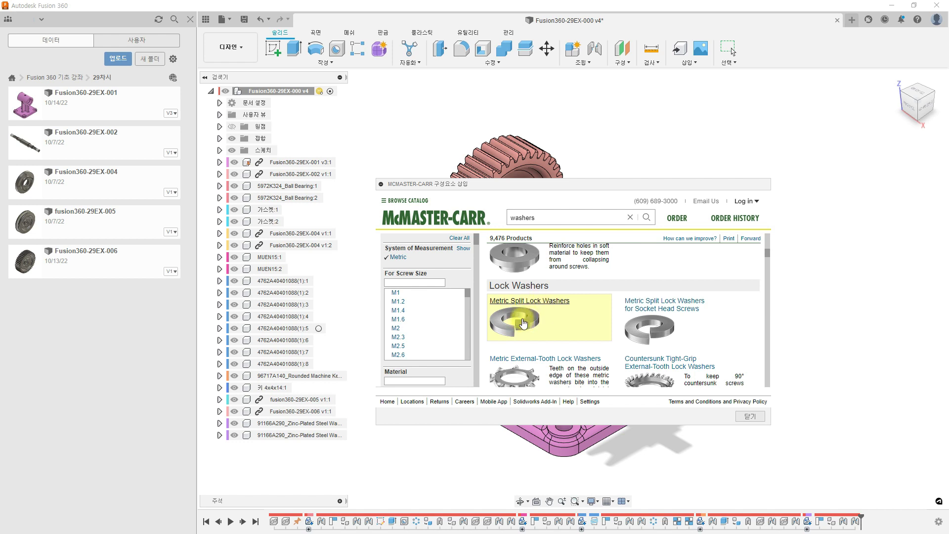
{"action": "left_click", "coordinate": [524, 324]}
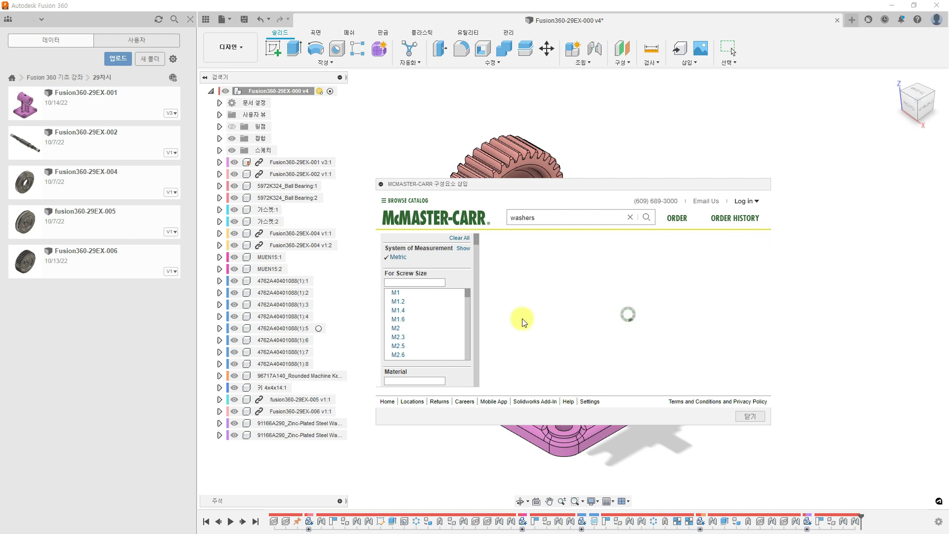
{"action": "scroll", "coordinate": [412, 314], "scroll_direction": "down", "scroll_amount": 2}
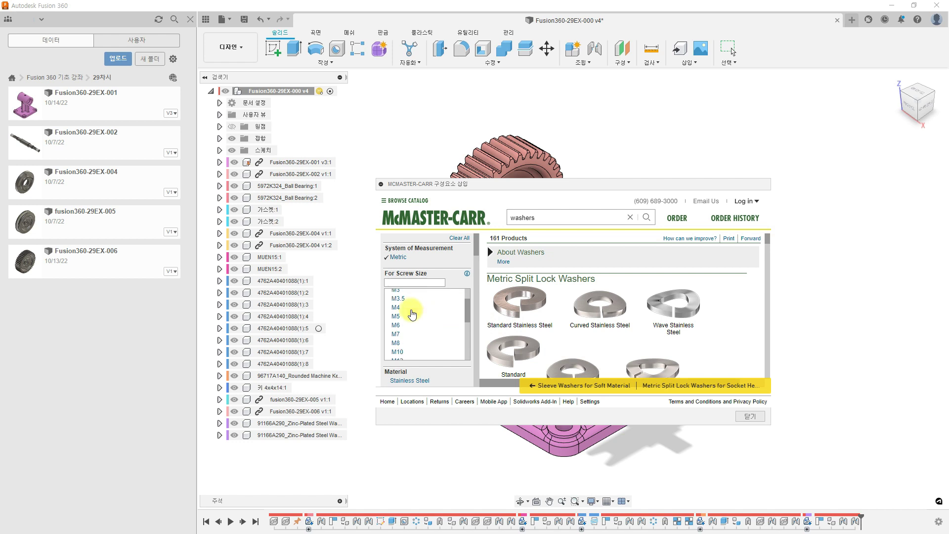
{"action": "left_click", "coordinate": [403, 332]}
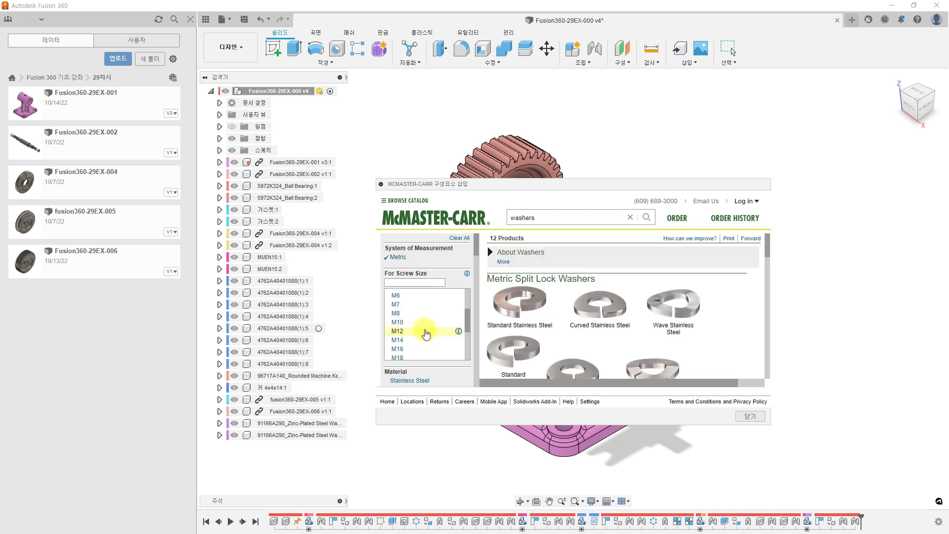
Filter the M12 split lock washers by the Standard type and 21.100 mm outside diameter.
{"action": "scroll", "coordinate": [442, 329], "scroll_direction": "down", "scroll_amount": 5}
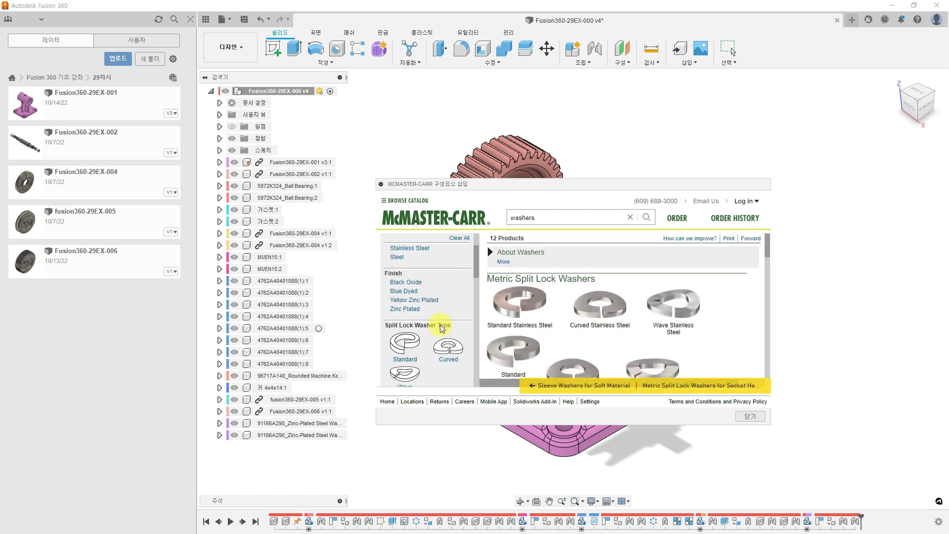
{"action": "scroll", "coordinate": [451, 324], "scroll_direction": "up", "scroll_amount": 1}
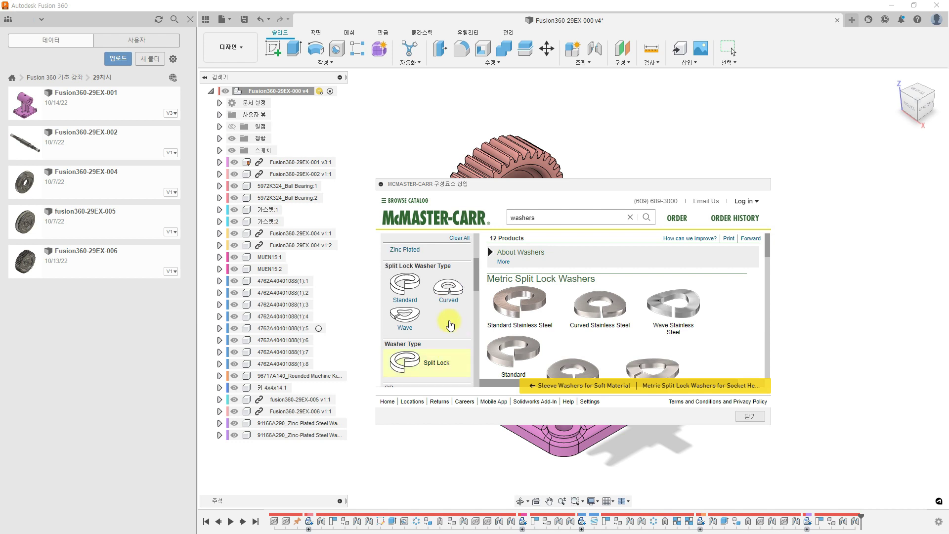
{"action": "left_click", "coordinate": [406, 290]}
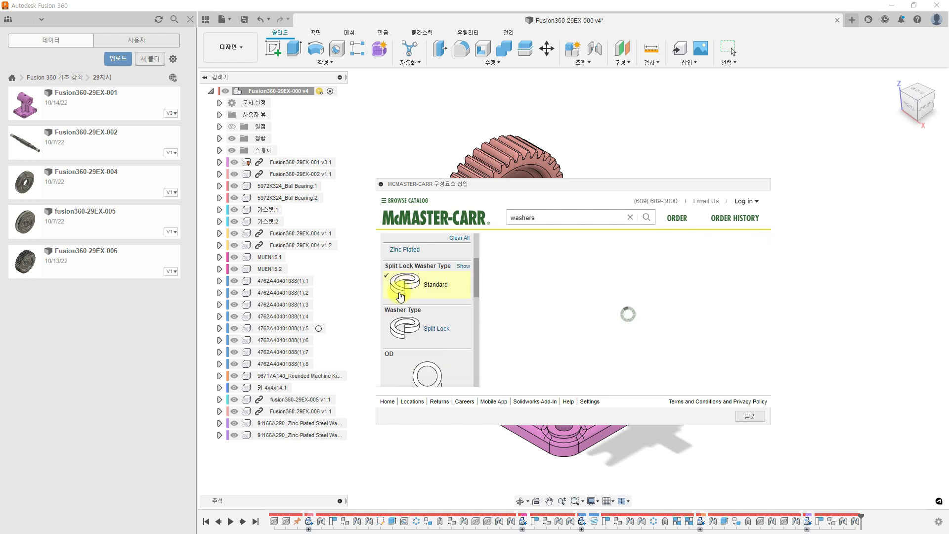
{"action": "scroll", "coordinate": [439, 296], "scroll_direction": "down", "scroll_amount": 2}
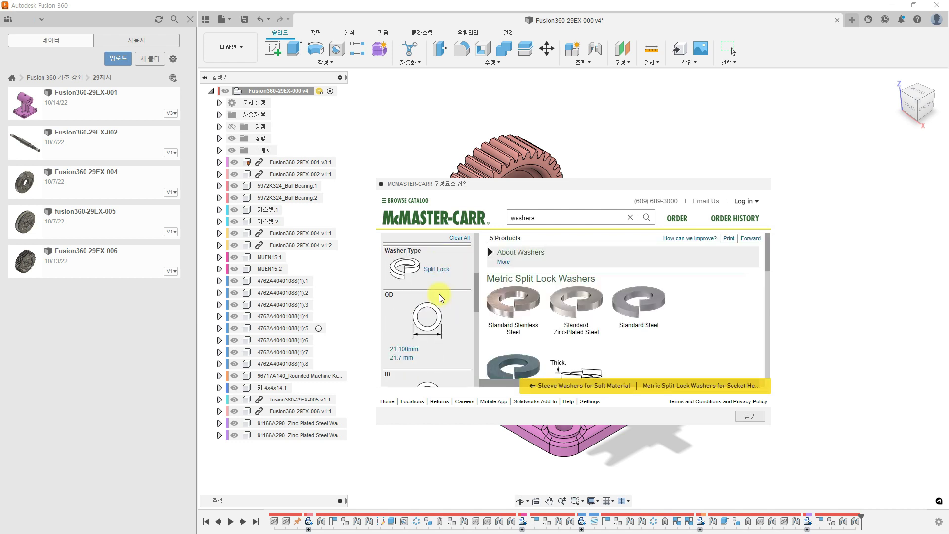
{"action": "scroll", "coordinate": [440, 298], "scroll_direction": "down", "scroll_amount": 1}
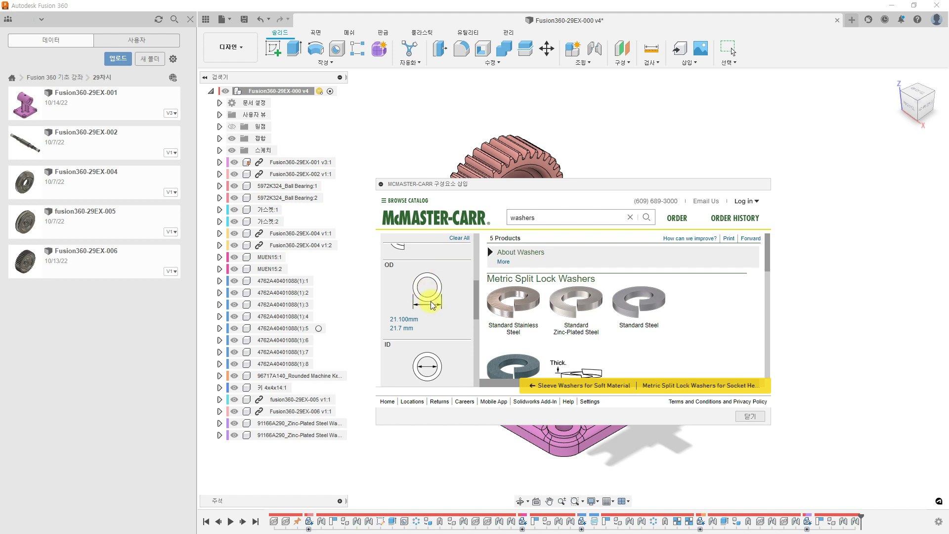
{"action": "scroll", "coordinate": [428, 296], "scroll_direction": "down", "scroll_amount": 3}
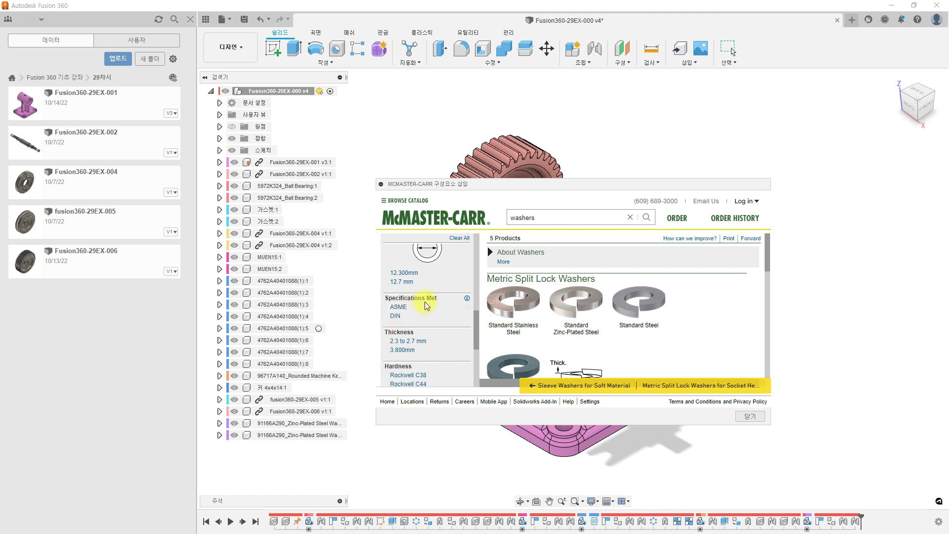
{"action": "scroll", "coordinate": [439, 293], "scroll_direction": "up", "scroll_amount": 1}
{"action": "scroll", "coordinate": [439, 293], "scroll_direction": "up", "scroll_amount": 1}
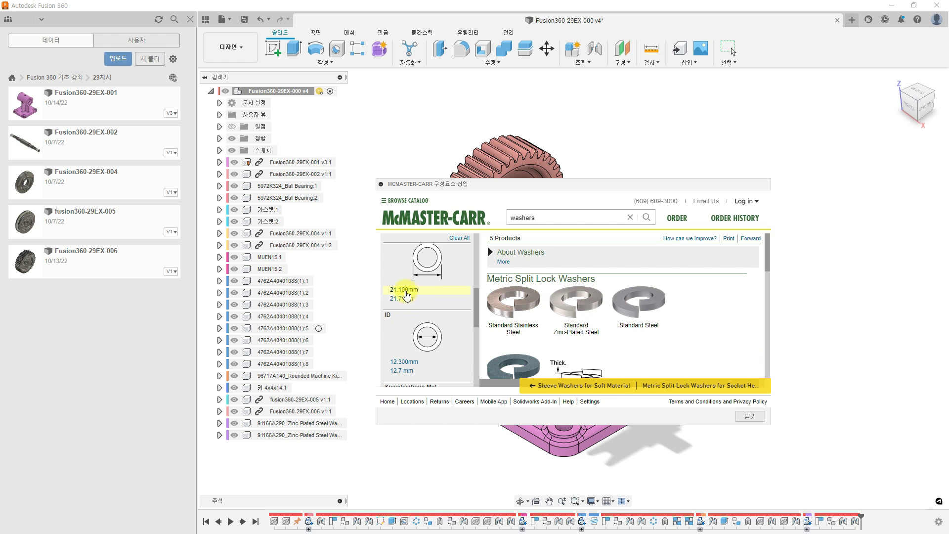
{"action": "left_click", "coordinate": [407, 293]}
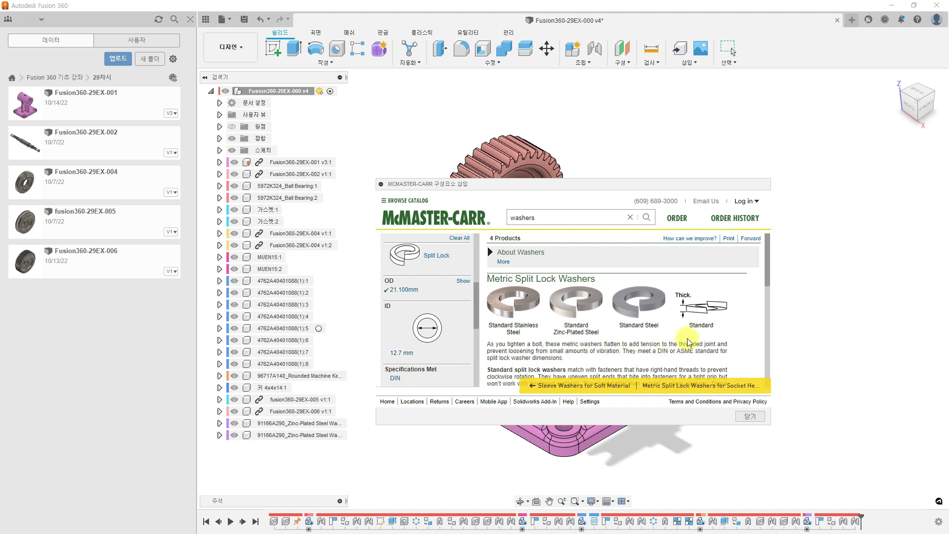
Insert the 18-8 stainless steel split lock washer 92148A214 as a 3-D STEP model, moved about 102.96 mm along X clear of the base.
{"action": "scroll", "coordinate": [693, 341], "scroll_direction": "down", "scroll_amount": 3}
{"action": "scroll", "coordinate": [695, 341], "scroll_direction": "down", "scroll_amount": 3}
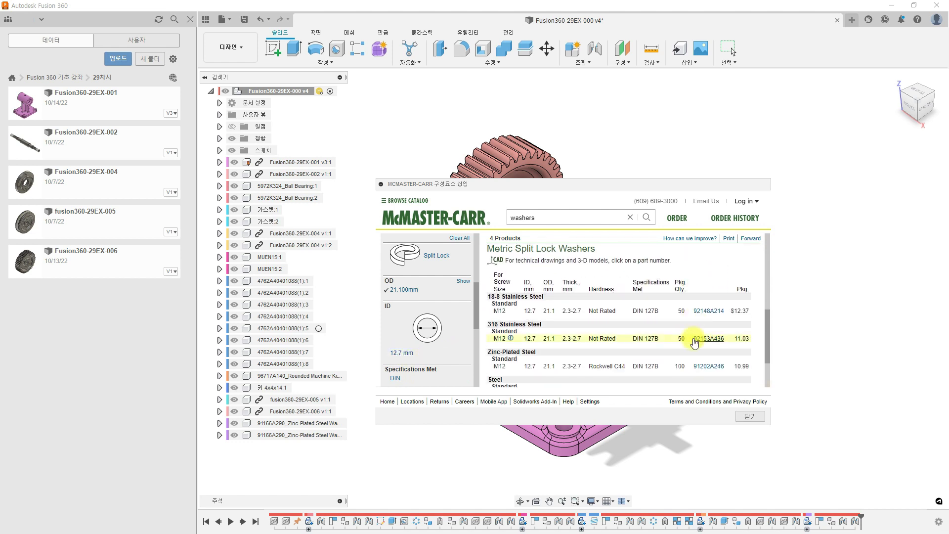
{"action": "left_click", "coordinate": [708, 313]}
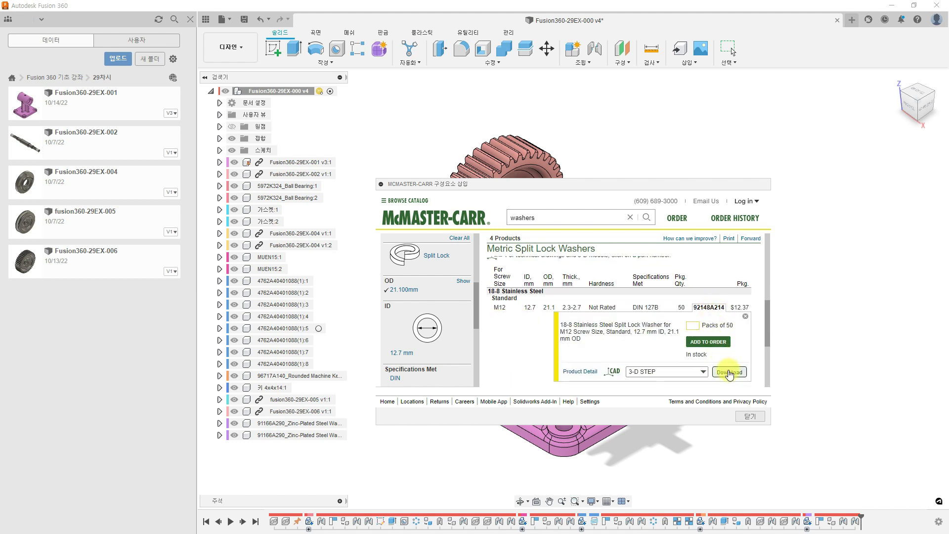
{"action": "left_click", "coordinate": [730, 372]}
{"action": "left_click_drag", "start_coordinate": [588, 394], "coordinate": [732, 472]}
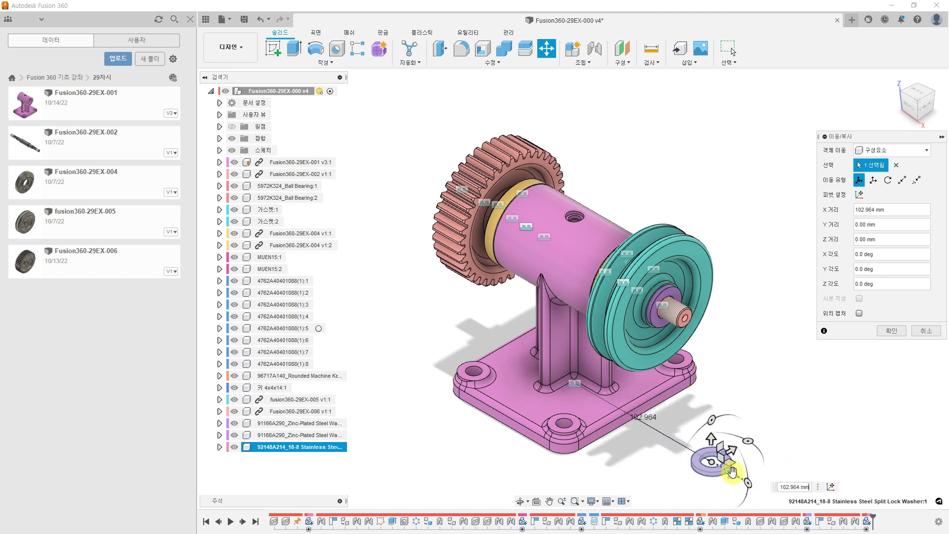
{"action": "left_click", "coordinate": [892, 331]}
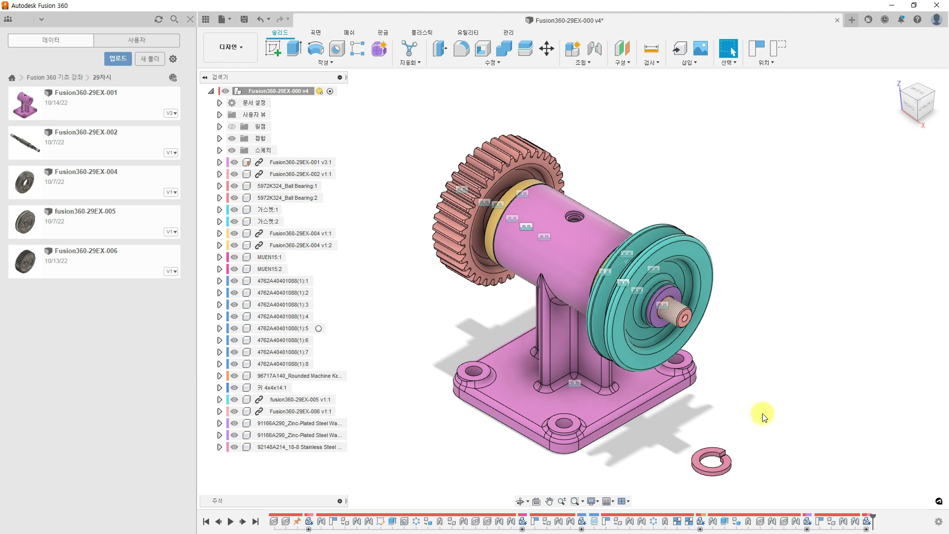
{"action": "scroll", "coordinate": [729, 356], "scroll_direction": "up", "scroll_amount": 5}
{"action": "scroll", "coordinate": [641, 345], "scroll_direction": "up", "scroll_amount": 8}
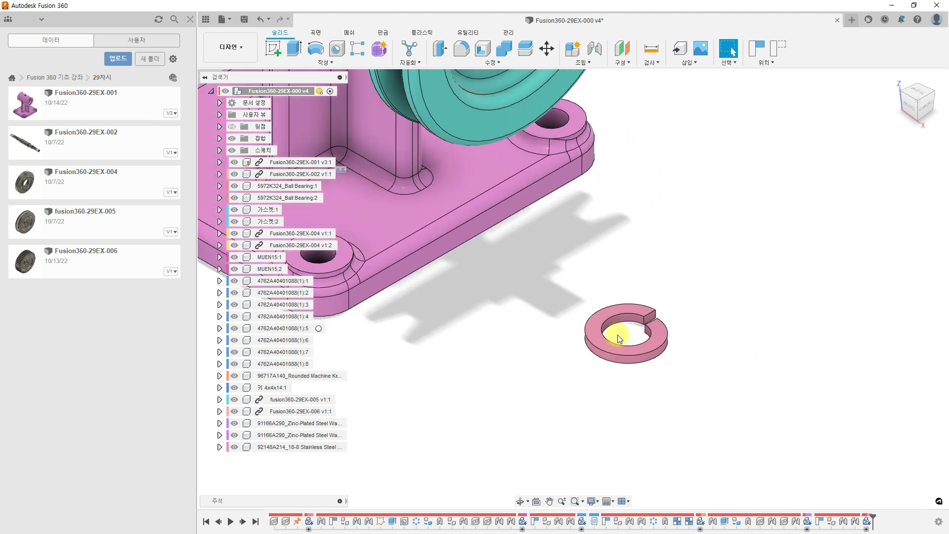
Delete the inserted 92148A214 stainless steel split lock washer from the assembly.
{"action": "middle_click_drag", "start_coordinate": [643, 343], "coordinate": [628, 309]}
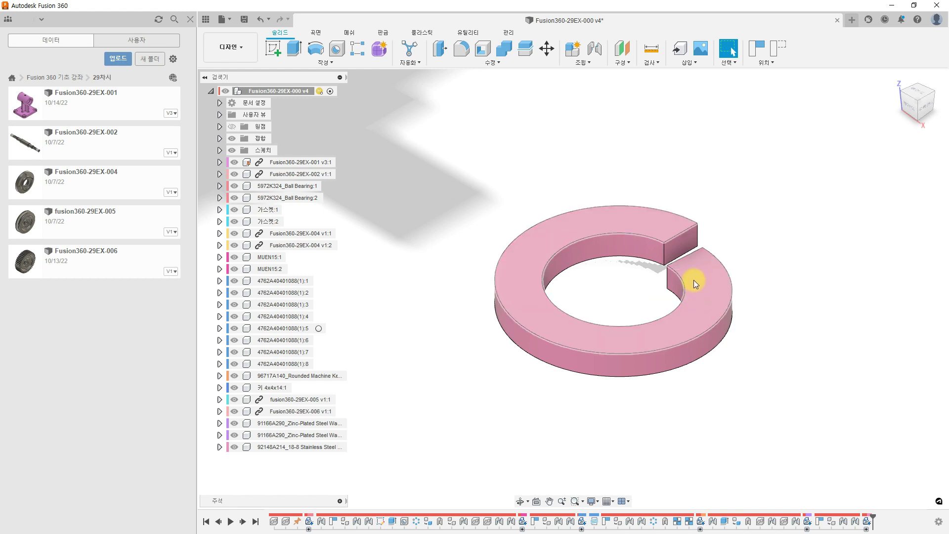
{"action": "scroll", "coordinate": [681, 275], "scroll_direction": "down", "scroll_amount": 2}
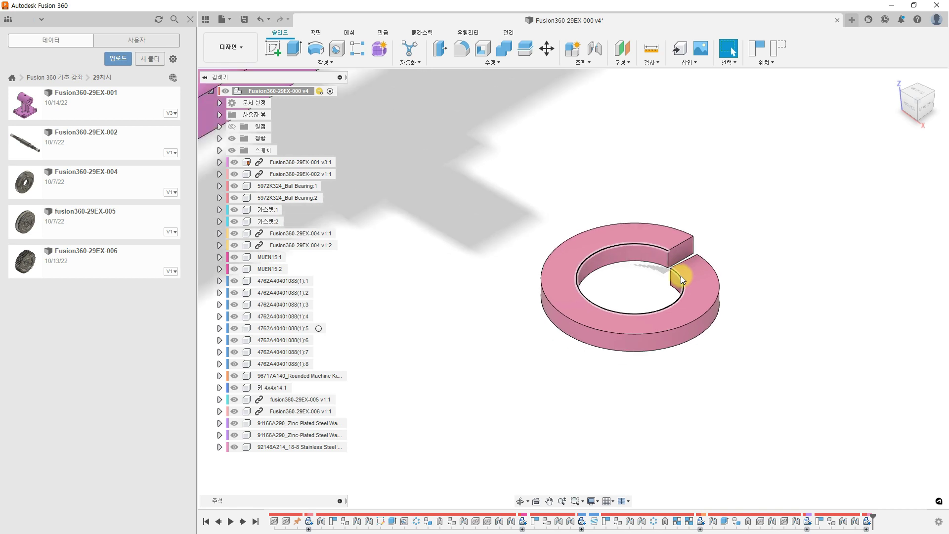
{"action": "scroll", "coordinate": [681, 275], "scroll_direction": "down", "scroll_amount": 4}
{"action": "middle_click_drag", "start_coordinate": [648, 253], "coordinate": [668, 493]}
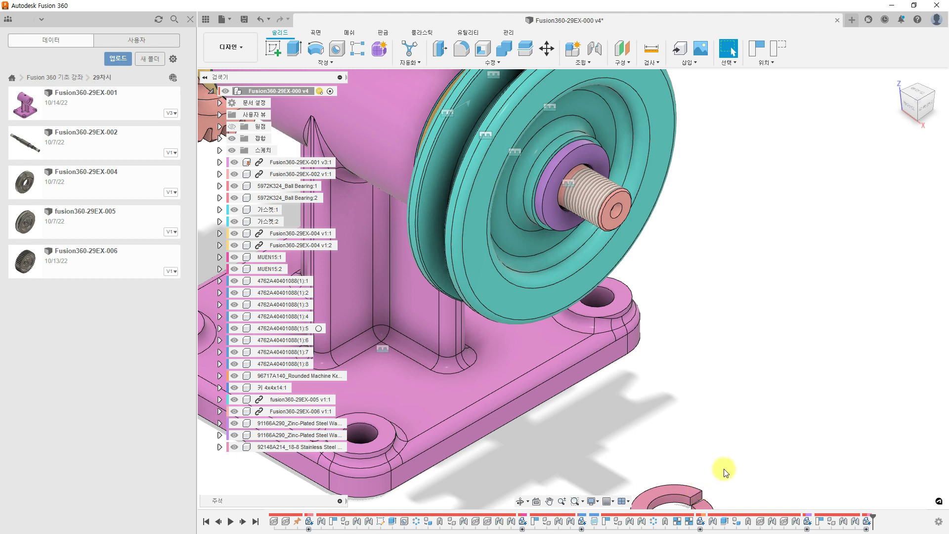
{"action": "scroll", "coordinate": [725, 473], "scroll_direction": "up", "scroll_amount": 1}
{"action": "middle_click_drag", "start_coordinate": [723, 491], "coordinate": [734, 349]}
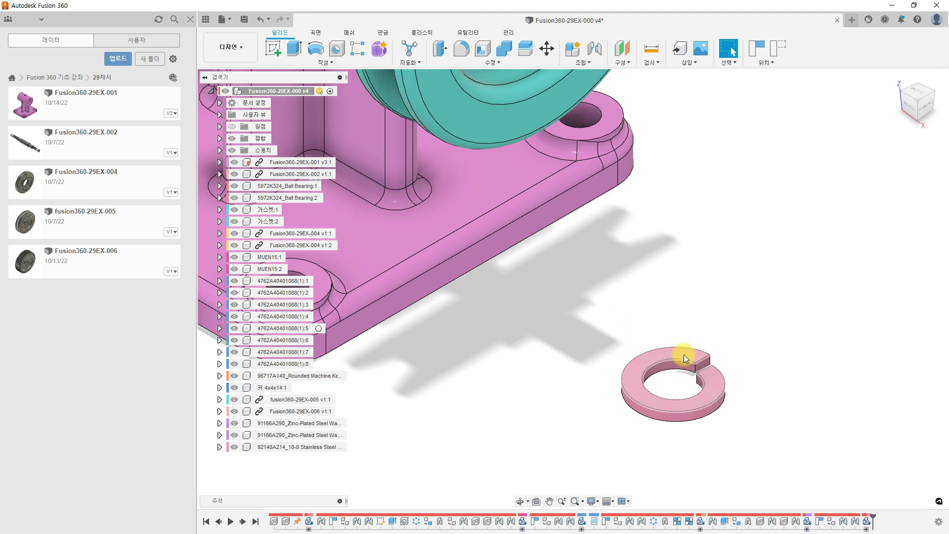
{"action": "left_click", "coordinate": [311, 447]}
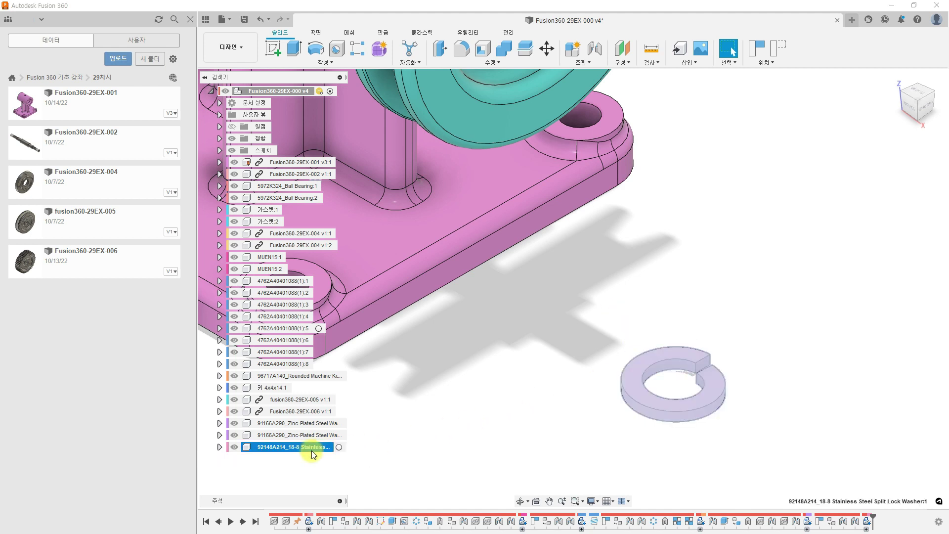
{"action": "key", "text": "Delete"}
{"action": "left_click", "coordinate": [438, 290]}
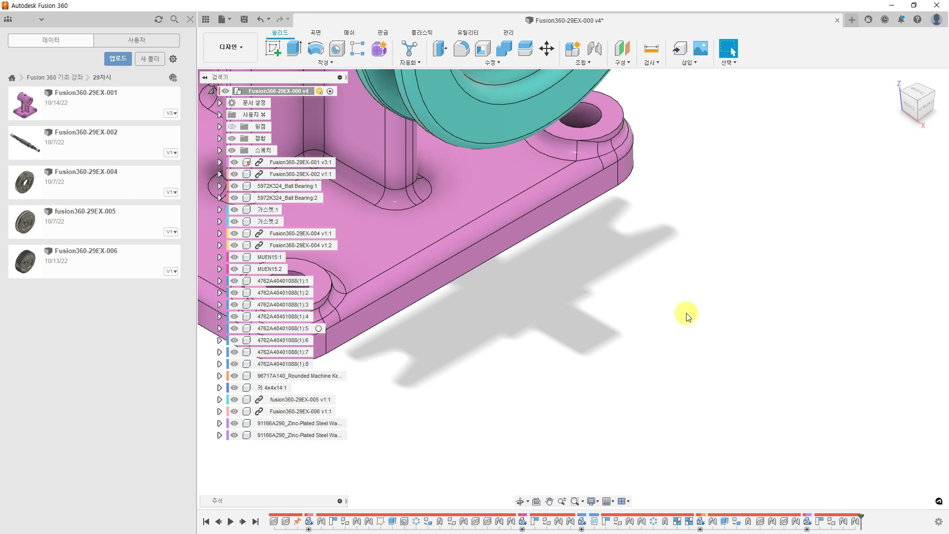
Open the manufacturer parts catalog on PARTcommunity and search it for "spring lock washer".
{"action": "left_click", "coordinate": [688, 62]}
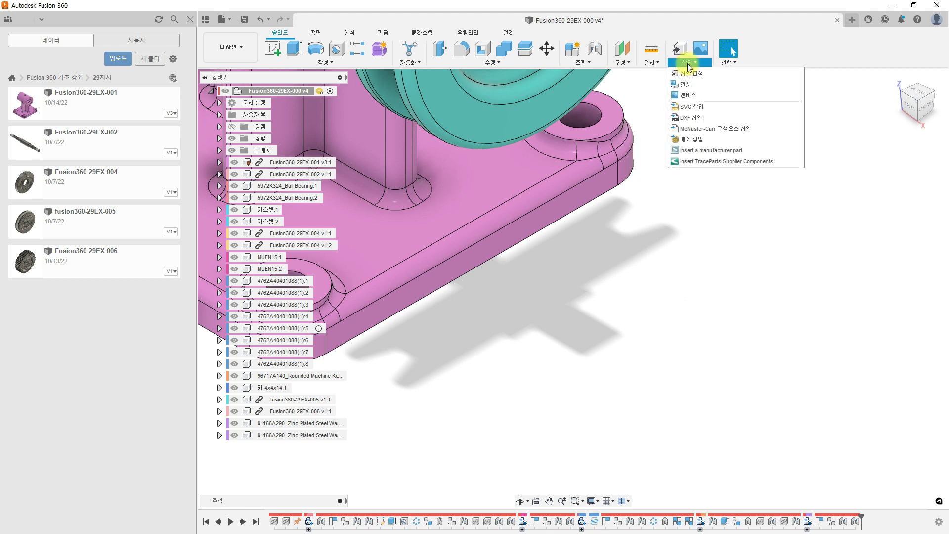
{"action": "left_click", "coordinate": [720, 157]}
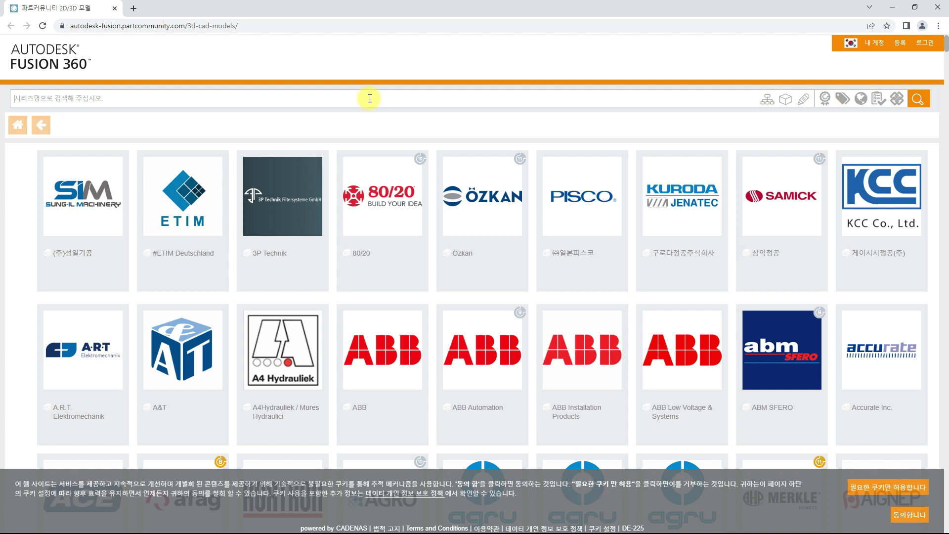
{"action": "type", "text": "spring"}
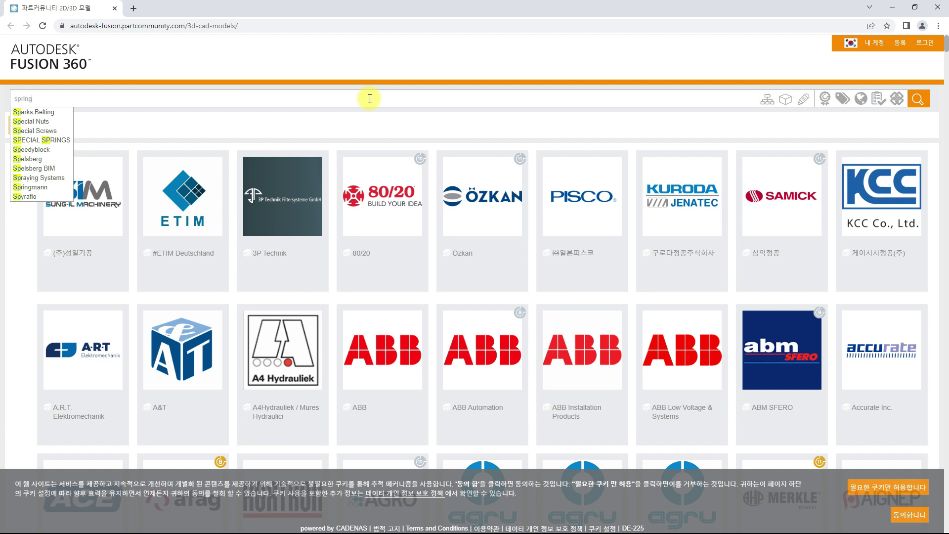
{"action": "type", "text": " lock washer"}
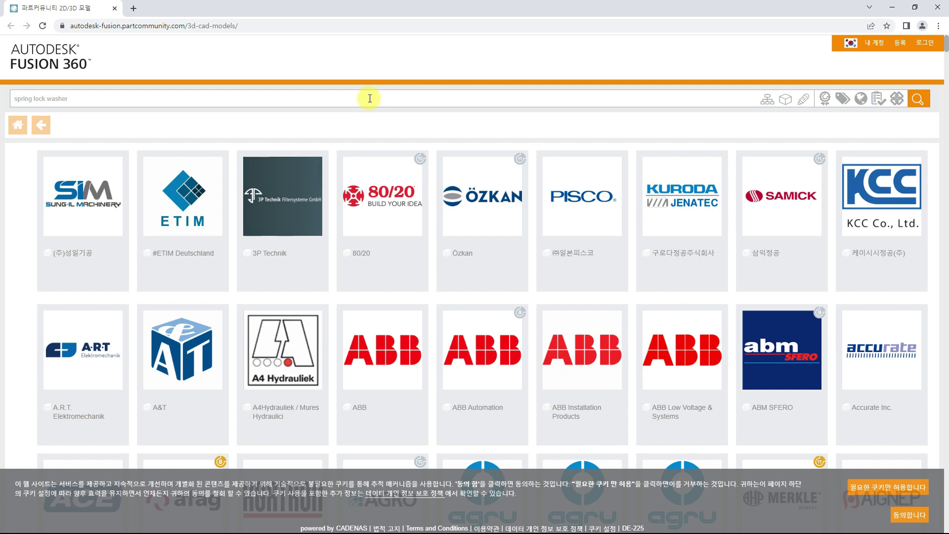
{"action": "key", "text": "Return"}
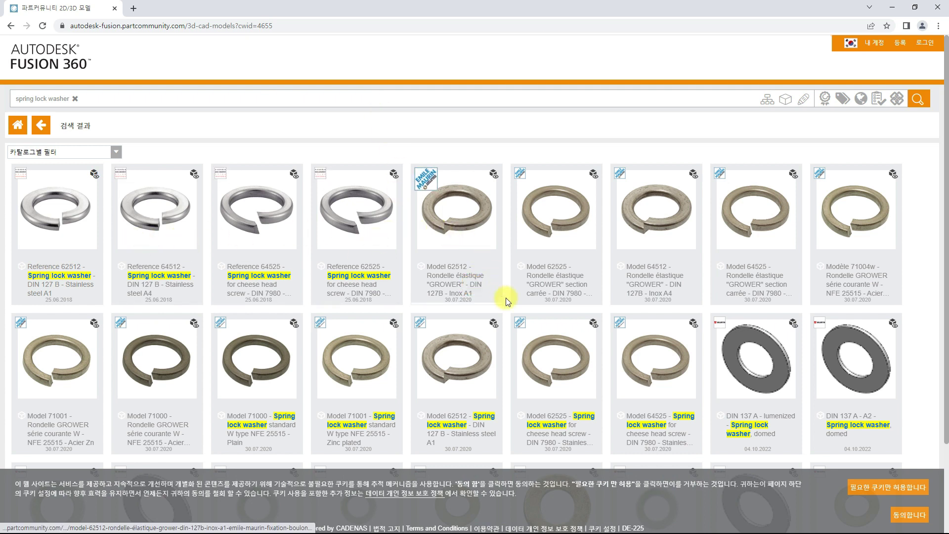
Open the Reference 62512 DIN 127 B stainless steel A1 spring lock washer, set its screw nominal diameter to 12.0, and update the 3D preview.
{"action": "left_click", "coordinate": [58, 203]}
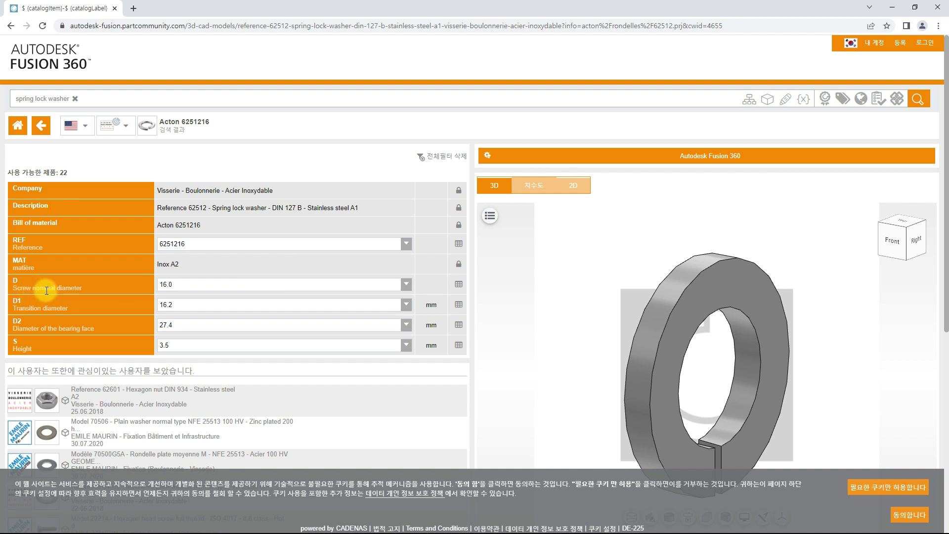
{"action": "left_click", "coordinate": [199, 289]}
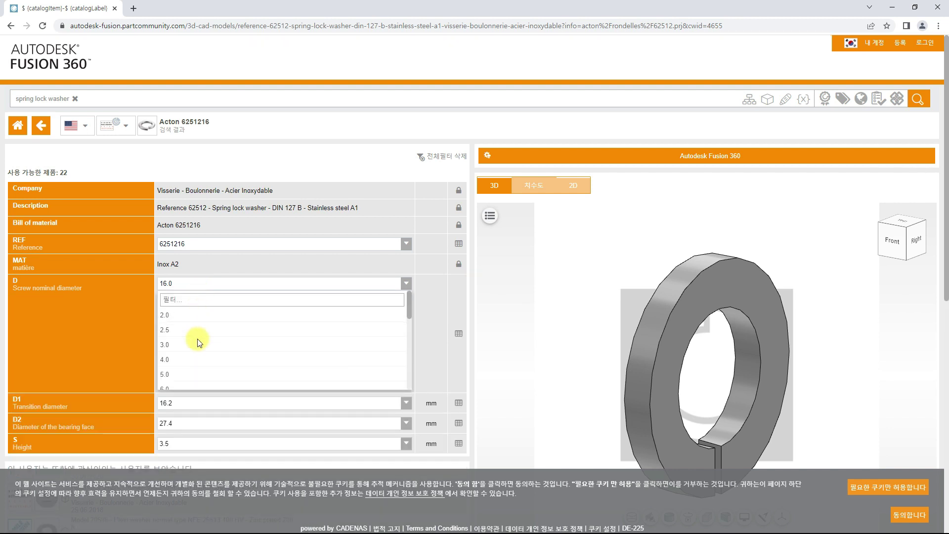
{"action": "scroll", "coordinate": [198, 341], "scroll_direction": "down", "scroll_amount": 1}
{"action": "scroll", "coordinate": [192, 340], "scroll_direction": "up", "scroll_amount": 2}
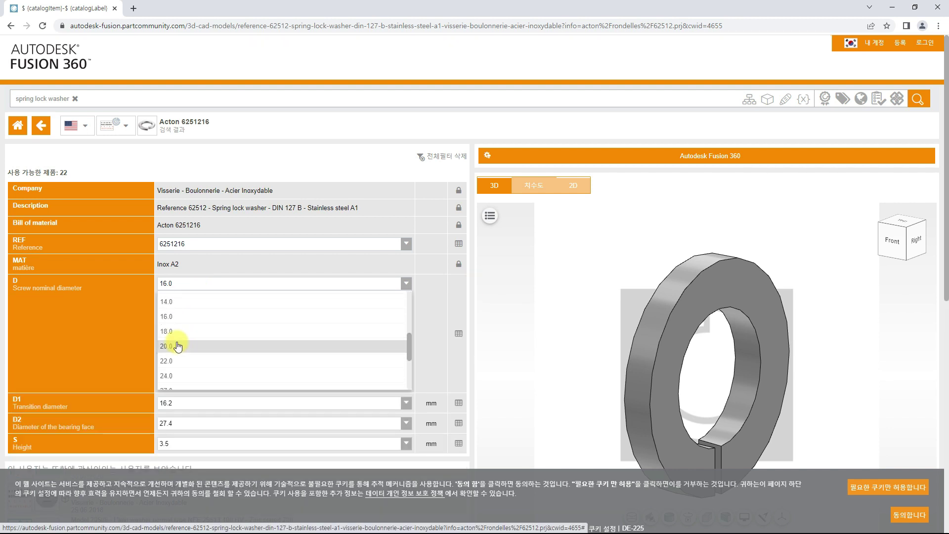
{"action": "scroll", "coordinate": [185, 315], "scroll_direction": "up", "scroll_amount": 3}
{"action": "left_click", "coordinate": [182, 337]}
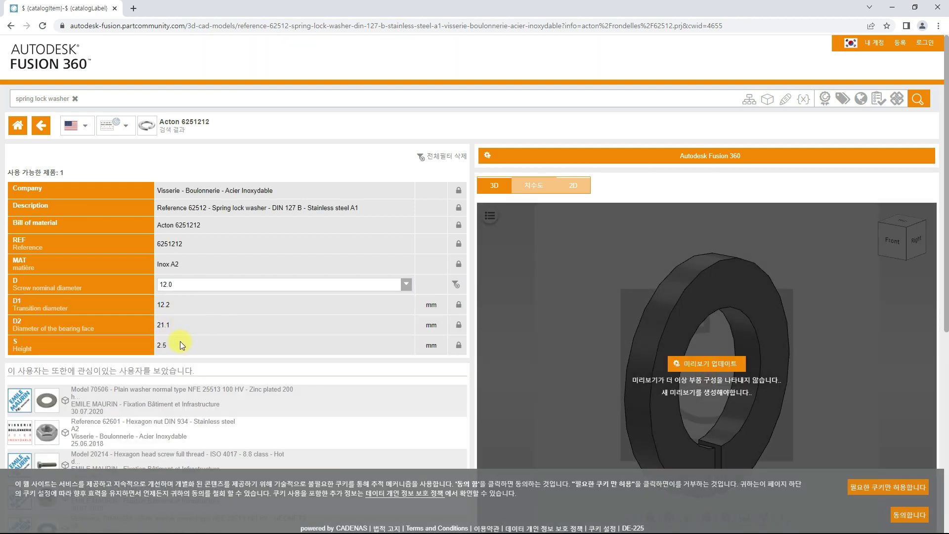
{"action": "left_click", "coordinate": [708, 364]}
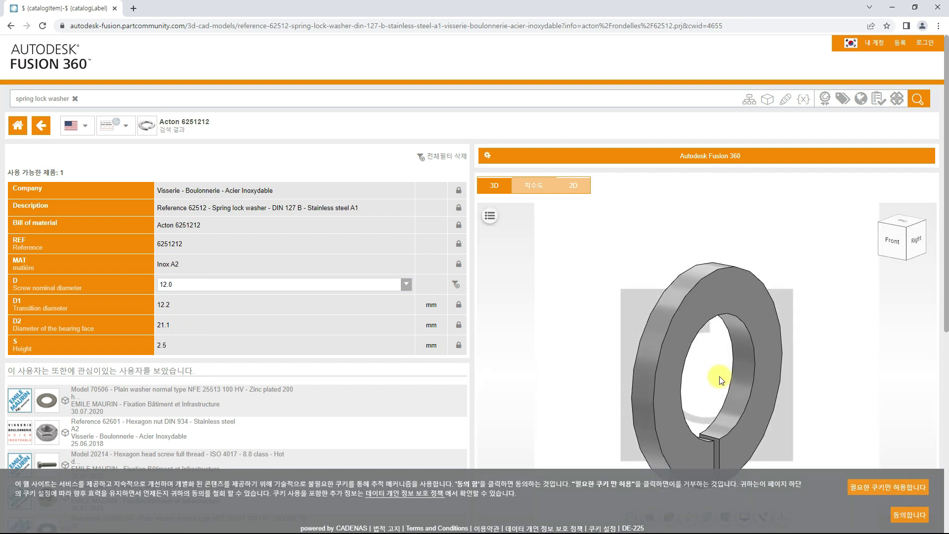
{"action": "left_click_drag", "start_coordinate": [719, 381], "coordinate": [748, 393]}
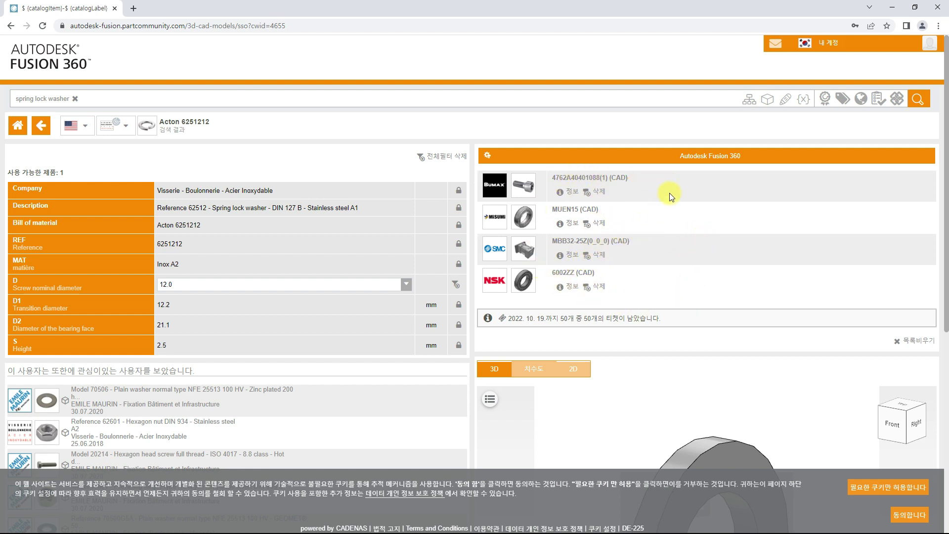
Send the configured spring lock washer to Fusion 360 and place it about 108.1 mm along X, clear of the base.
{"action": "left_click", "coordinate": [709, 157]}
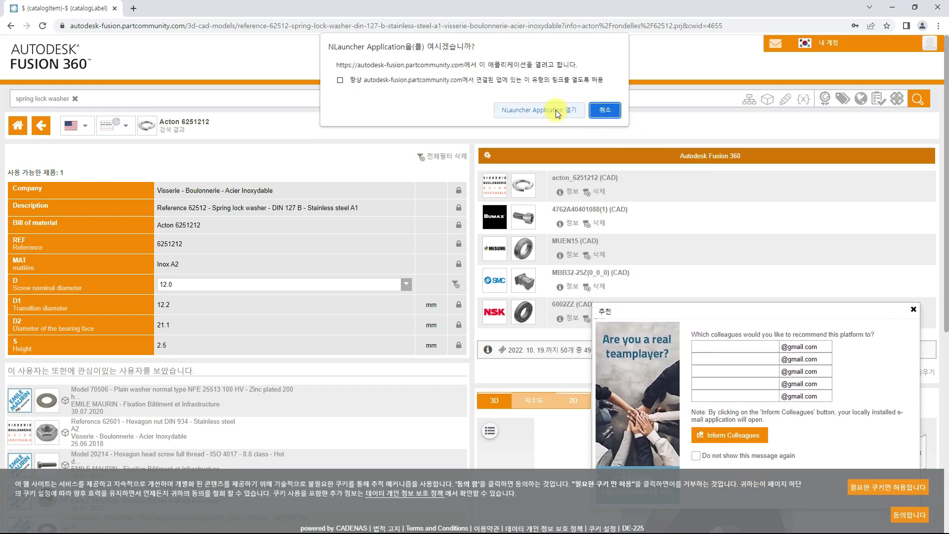
{"action": "left_click", "coordinate": [555, 110]}
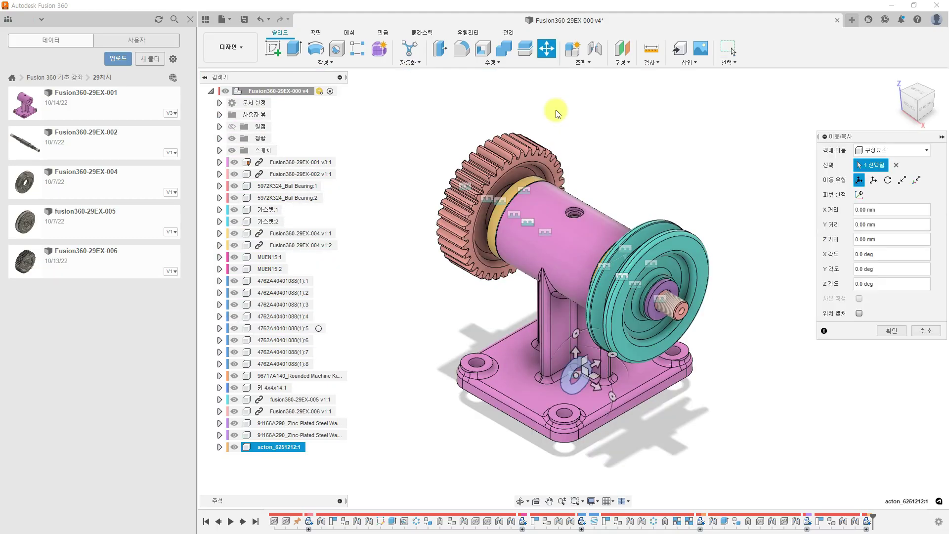
{"action": "left_click_drag", "start_coordinate": [596, 389], "coordinate": [743, 455]}
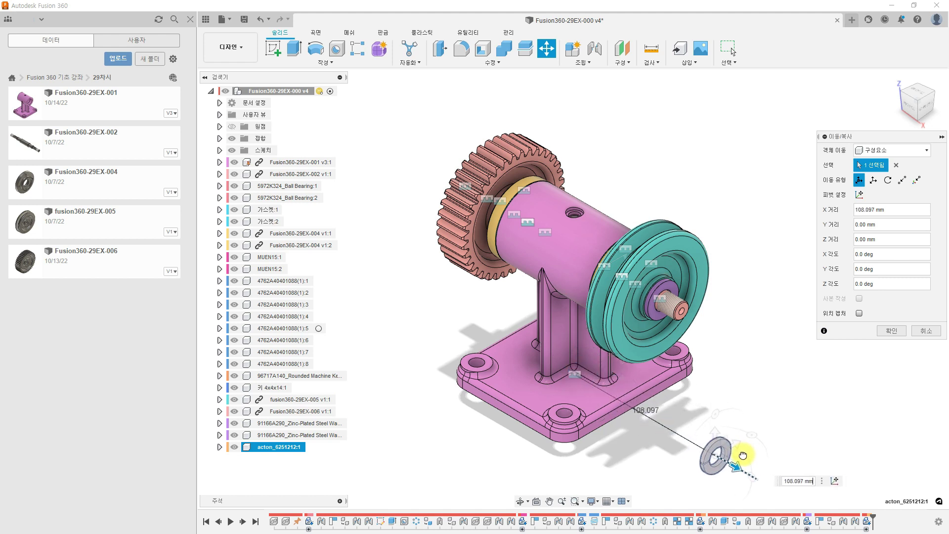
{"action": "left_click", "coordinate": [891, 330]}
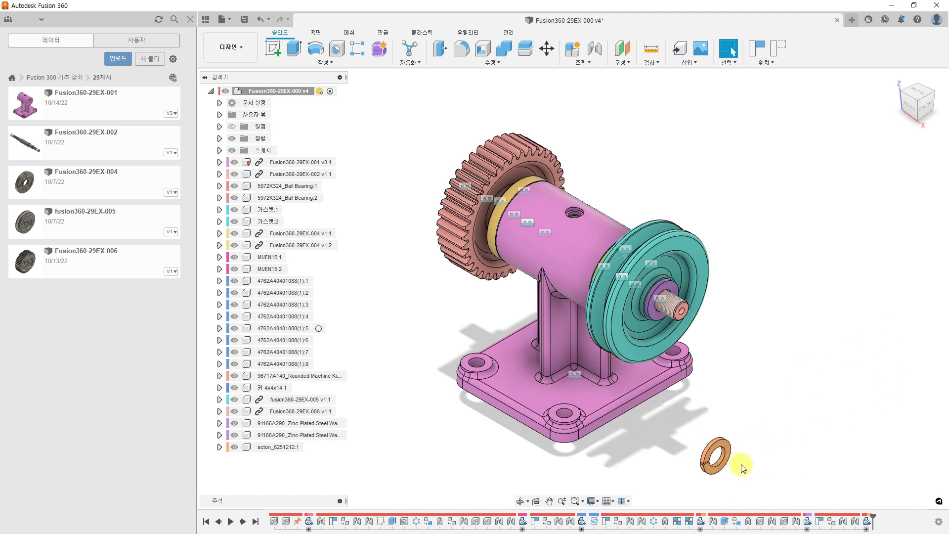
Capture the lock washer's position and paste a copy of it about -213.18 mm along X, on the gear side.
{"action": "middle_click_drag", "start_coordinate": [739, 465], "coordinate": [708, 395]}
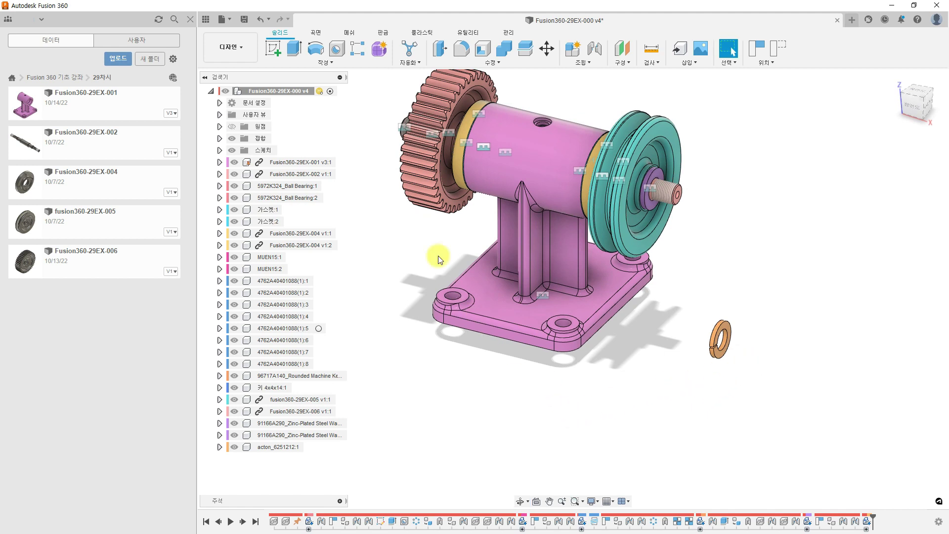
{"action": "left_click", "coordinate": [278, 448]}
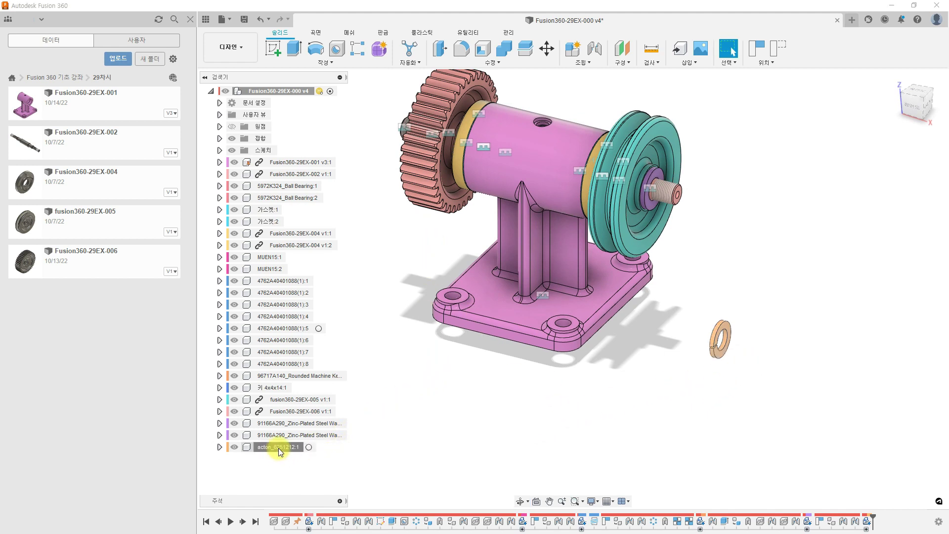
{"action": "left_click", "coordinate": [581, 418]}
{"action": "key", "text": "j"}
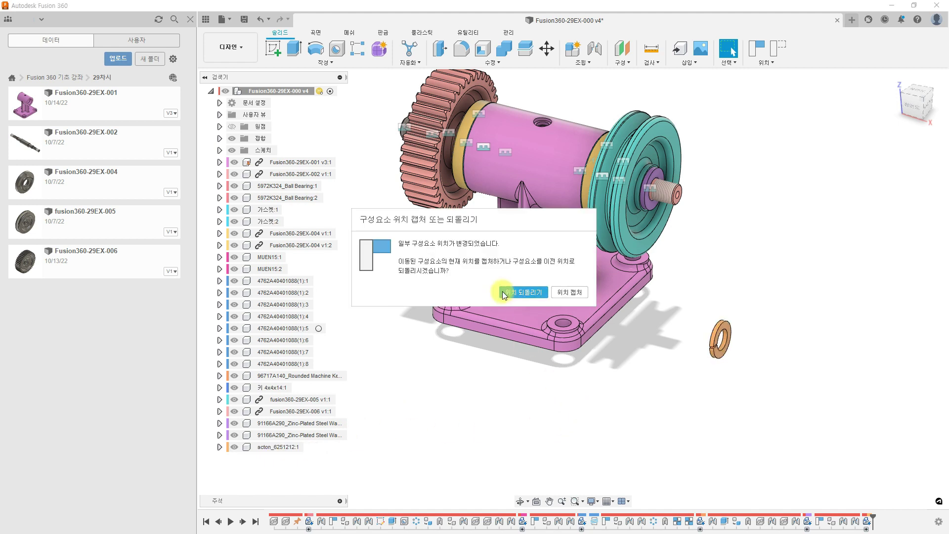
{"action": "left_click", "coordinate": [567, 292]}
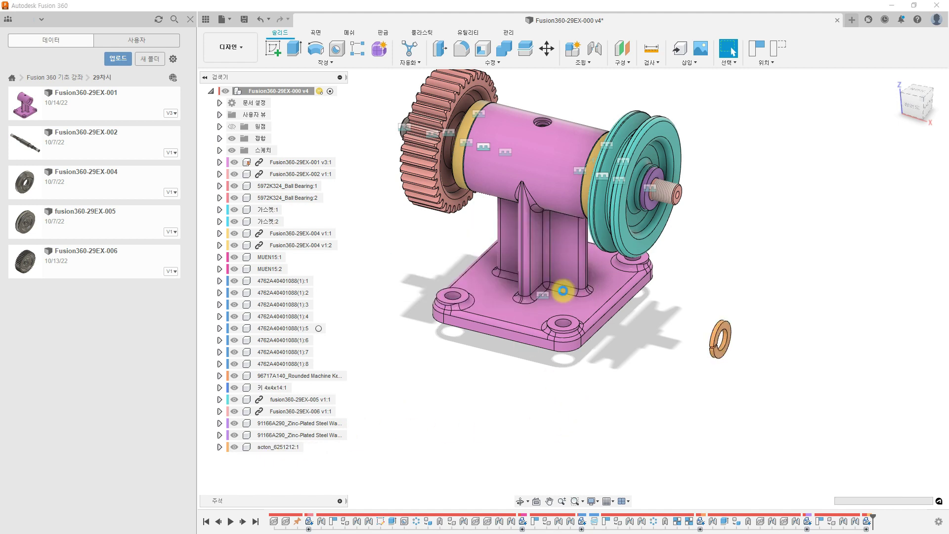
{"action": "key", "text": "ctrl+v"}
{"action": "left_click_drag", "start_coordinate": [747, 347], "coordinate": [375, 364]}
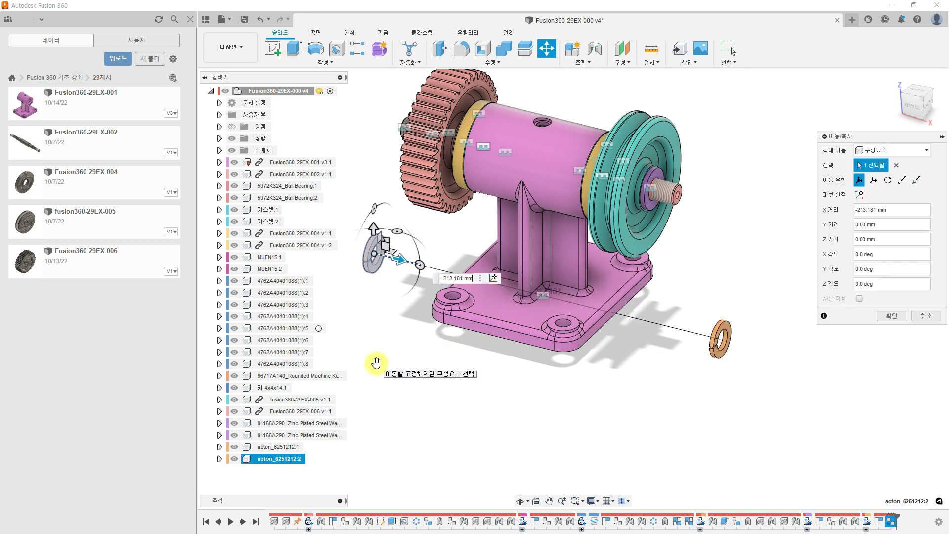
{"action": "left_click", "coordinate": [892, 316]}
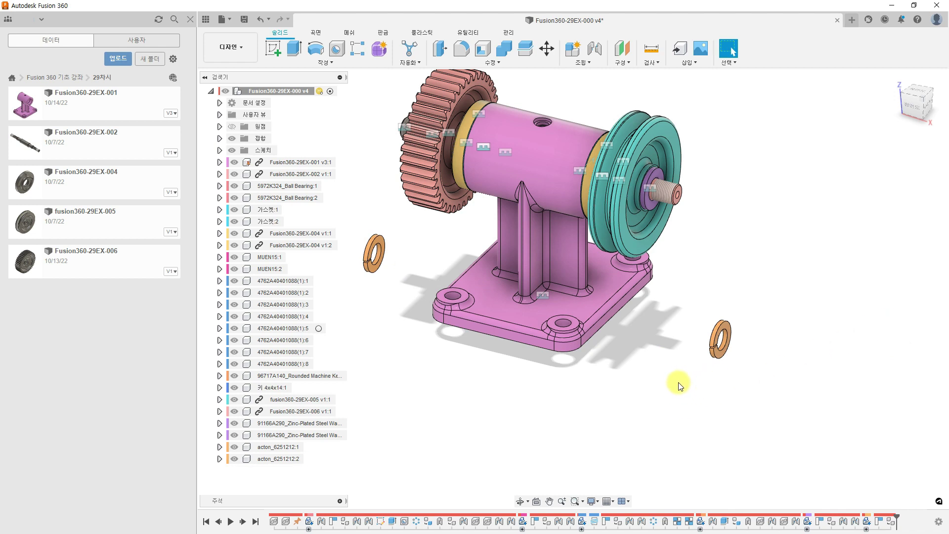
Join the first spring lock washer concentrically to the outer face of the flat washer beside the pulley.
{"action": "left_click", "coordinate": [595, 49]}
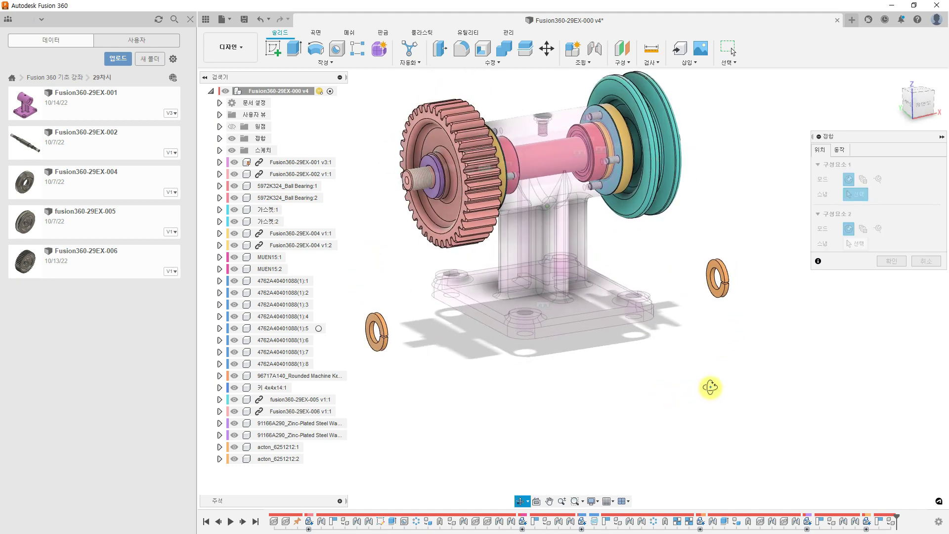
{"action": "scroll", "coordinate": [719, 287], "scroll_direction": "up", "scroll_amount": 5}
{"action": "scroll", "coordinate": [719, 280], "scroll_direction": "up", "scroll_amount": 2}
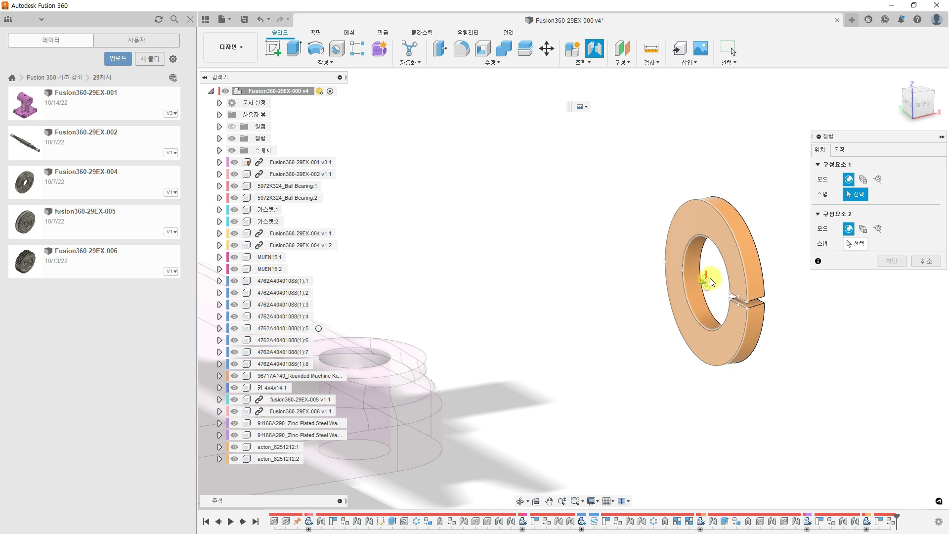
{"action": "scroll", "coordinate": [714, 282], "scroll_direction": "up", "scroll_amount": 4}
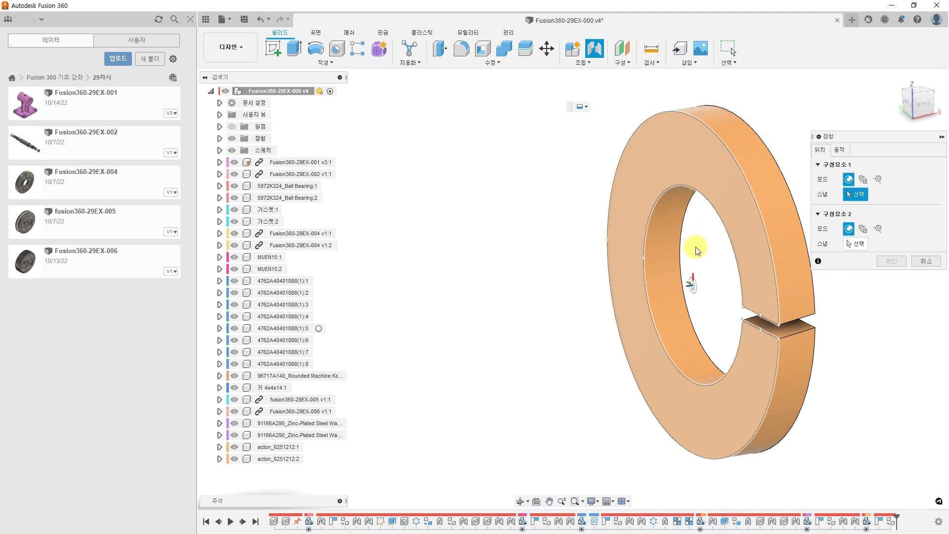
{"action": "left_click", "coordinate": [702, 291]}
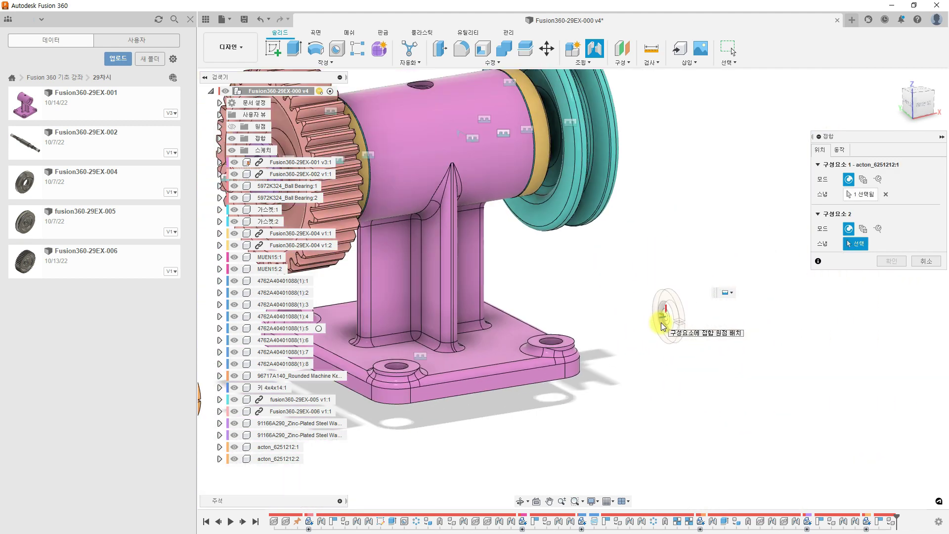
{"action": "middle_click_drag", "start_coordinate": [656, 260], "coordinate": [609, 233], "text": "shift"}
{"action": "scroll", "coordinate": [609, 233], "scroll_direction": "up", "scroll_amount": 8}
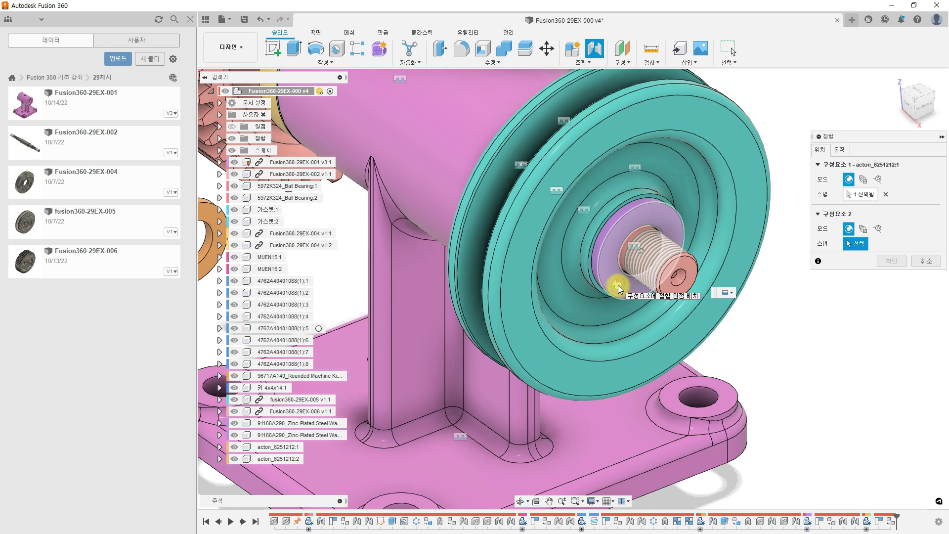
{"action": "left_click", "coordinate": [638, 255]}
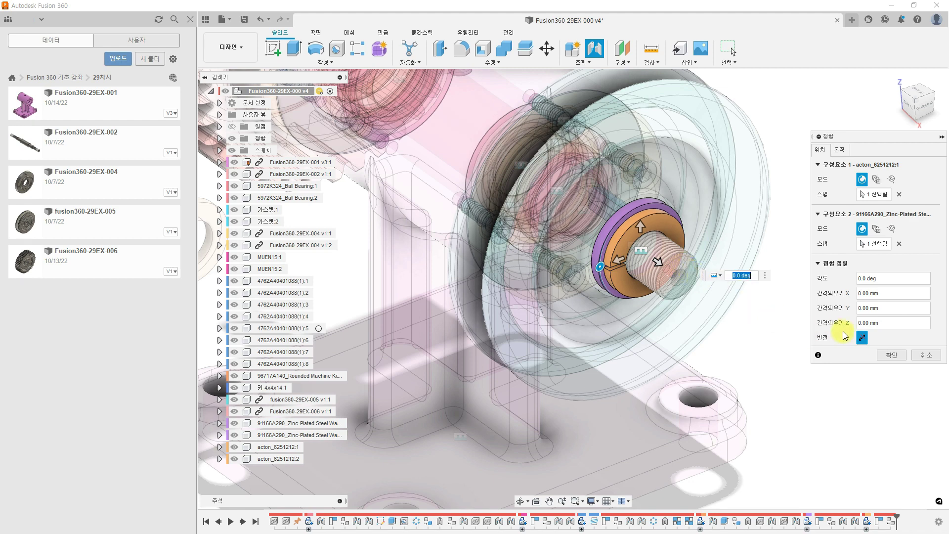
{"action": "left_click", "coordinate": [891, 355]}
Join the second spring lock washer concentrically to the outer face of the flat washer beside the gear.
{"action": "scroll", "coordinate": [758, 364], "scroll_direction": "down", "scroll_amount": 5}
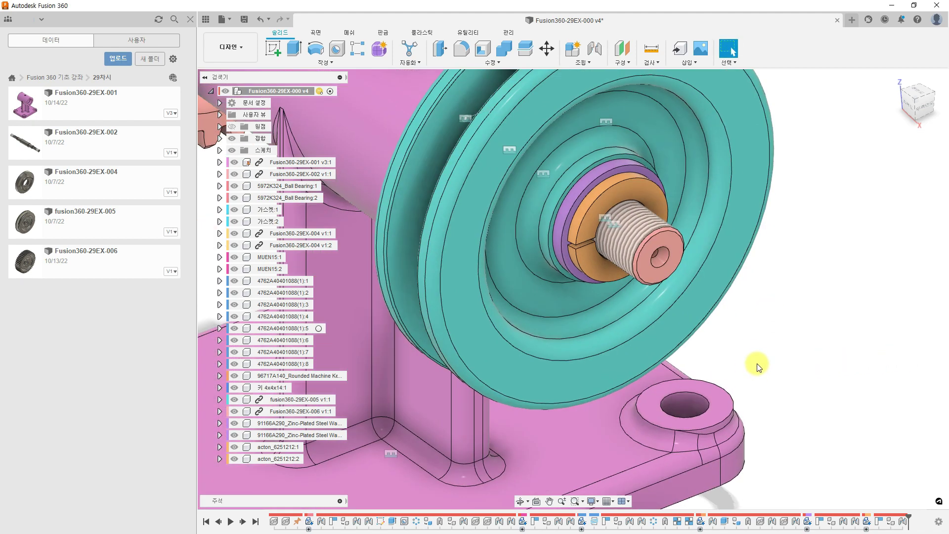
{"action": "right_click", "coordinate": [472, 321]}
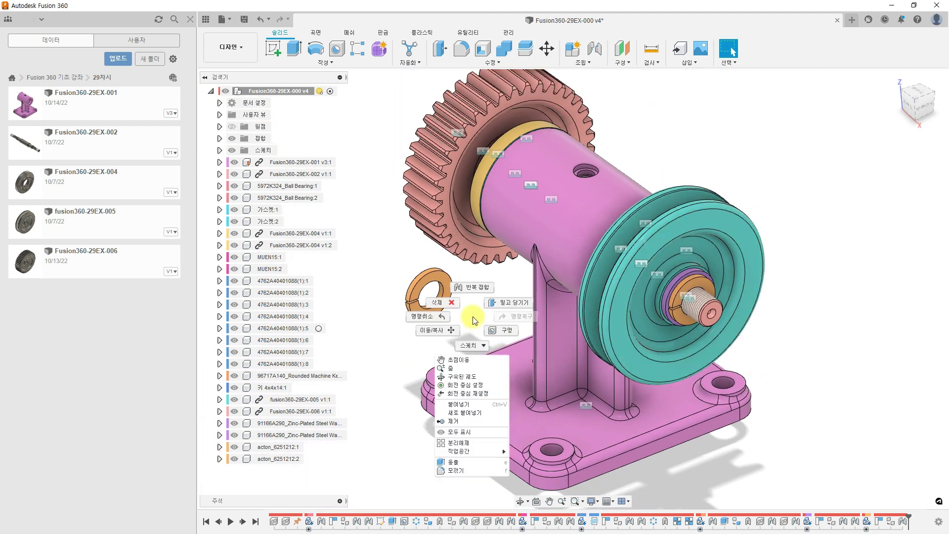
{"action": "left_click", "coordinate": [472, 288]}
{"action": "scroll", "coordinate": [455, 298], "scroll_direction": "up", "scroll_amount": 6}
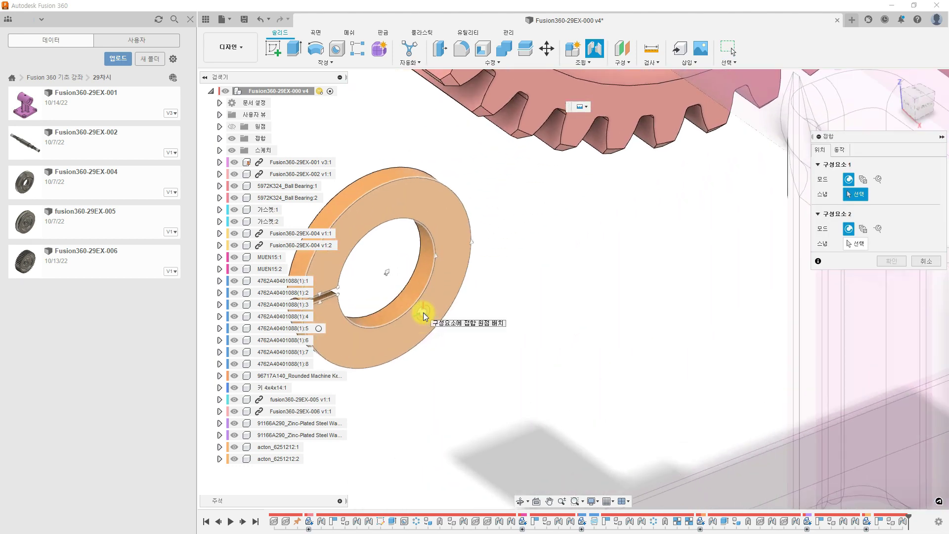
{"action": "scroll", "coordinate": [423, 317], "scroll_direction": "up", "scroll_amount": 3}
{"action": "middle_click_drag", "start_coordinate": [481, 324], "coordinate": [664, 371]}
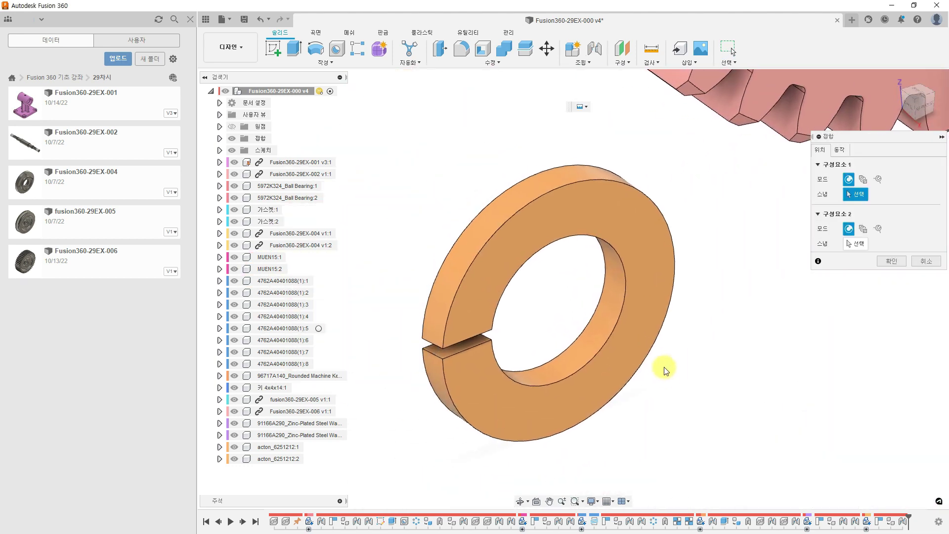
{"action": "scroll", "coordinate": [631, 359], "scroll_direction": "up", "scroll_amount": 3}
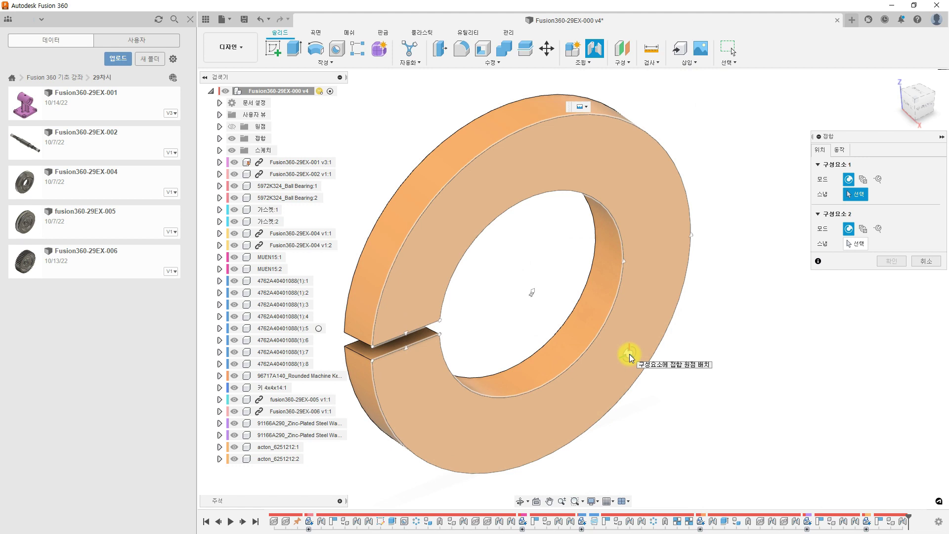
{"action": "left_click", "coordinate": [543, 315]}
{"action": "scroll", "coordinate": [564, 313], "scroll_direction": "up", "scroll_amount": 2}
{"action": "scroll", "coordinate": [564, 313], "scroll_direction": "down", "scroll_amount": 4}
{"action": "scroll", "coordinate": [563, 313], "scroll_direction": "down", "scroll_amount": 6}
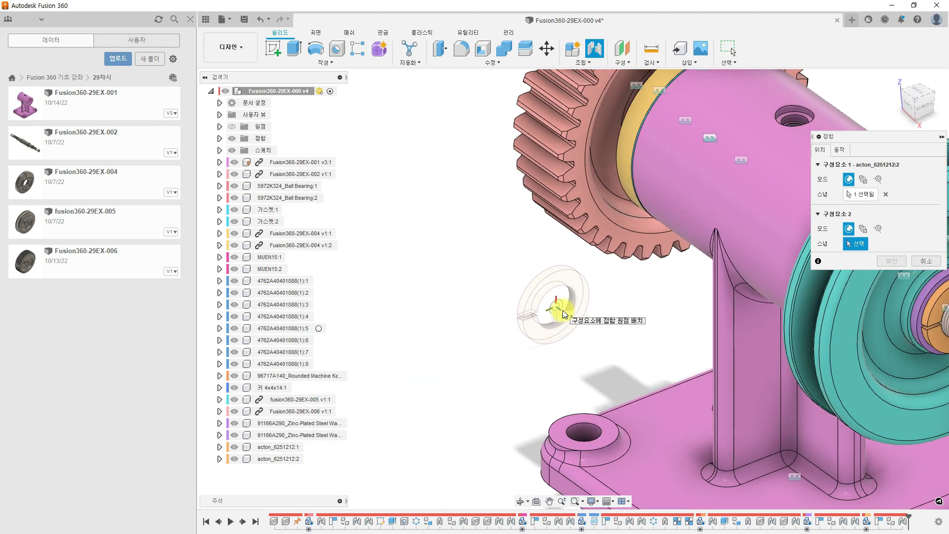
{"action": "middle_click_drag", "start_coordinate": [544, 301], "coordinate": [646, 490], "text": "shift"}
{"action": "scroll", "coordinate": [614, 262], "scroll_direction": "up", "scroll_amount": 4}
{"action": "scroll", "coordinate": [626, 253], "scroll_direction": "up", "scroll_amount": 2}
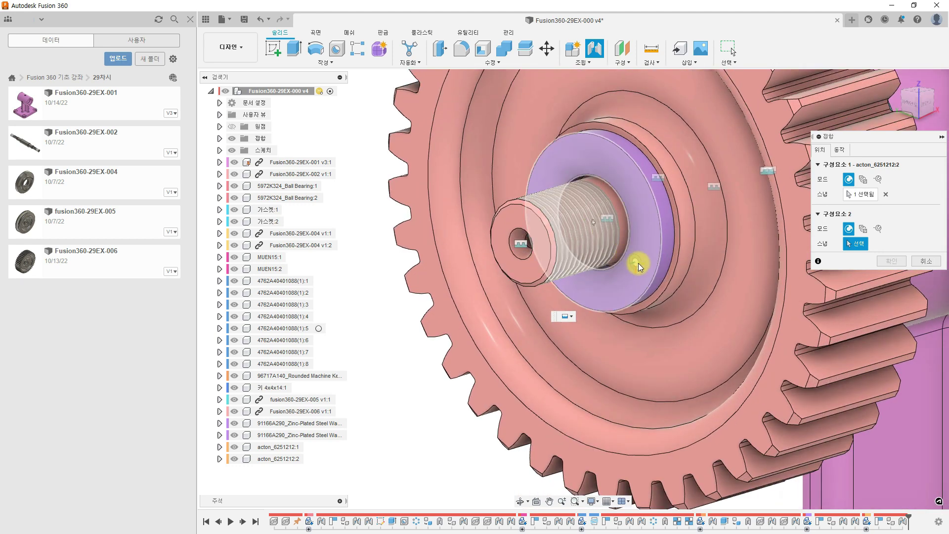
{"action": "left_click", "coordinate": [607, 236]}
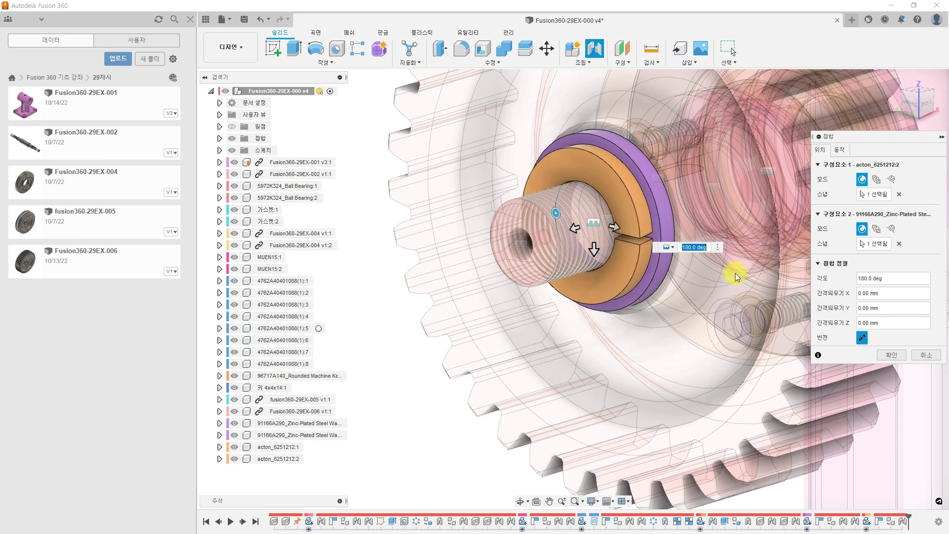
{"action": "left_click", "coordinate": [896, 355]}
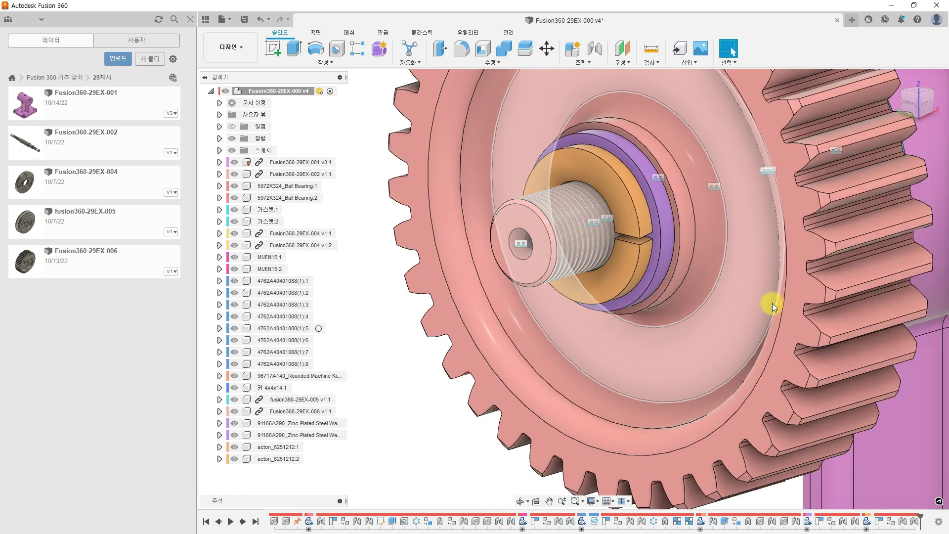
{"action": "left_click", "coordinate": [896, 77]}
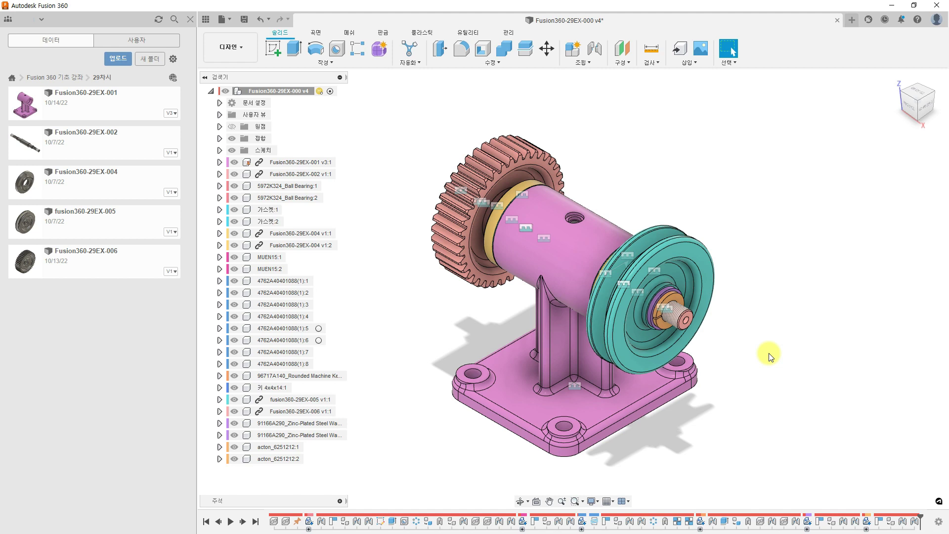
Open the PARTcommunity supplier catalog in the browser and search it for "hexagon nut".
{"action": "left_click", "coordinate": [694, 63]}
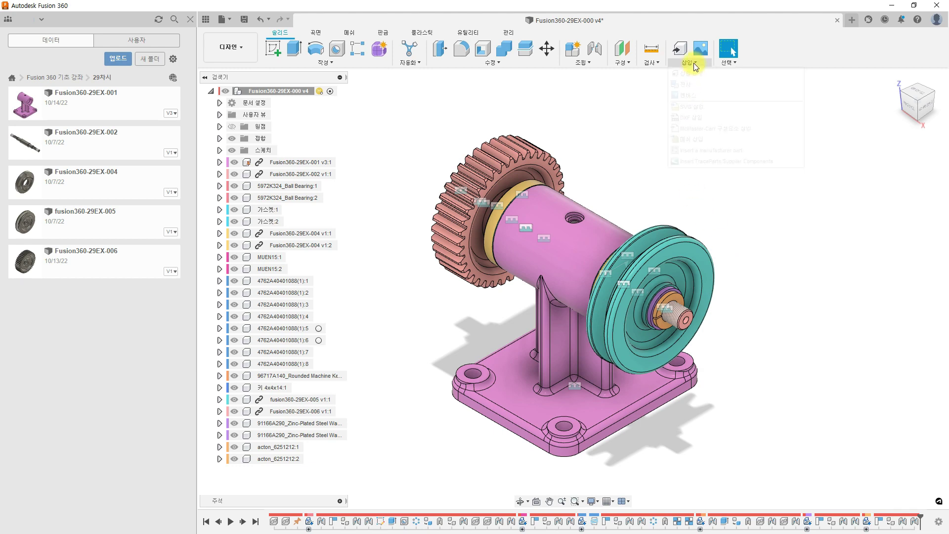
{"action": "left_click", "coordinate": [724, 151]}
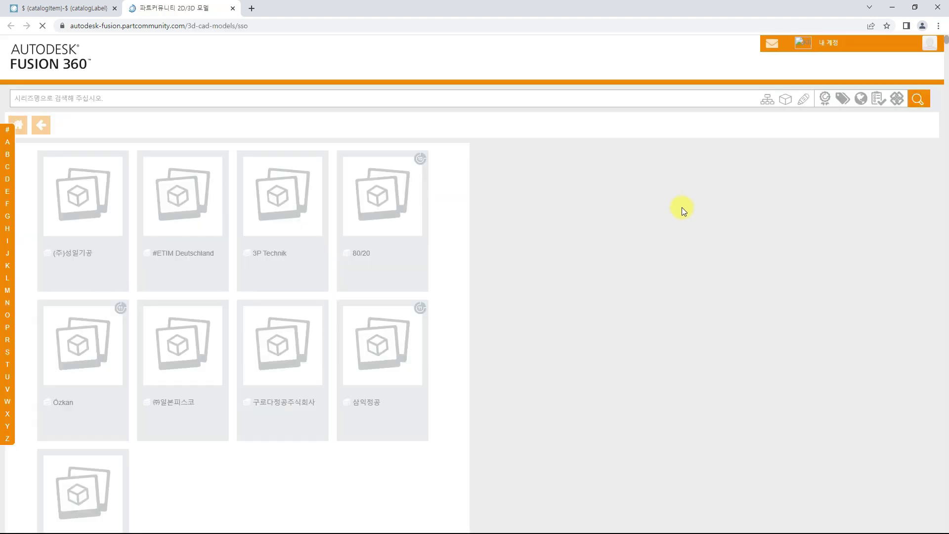
{"action": "left_click", "coordinate": [125, 105]}
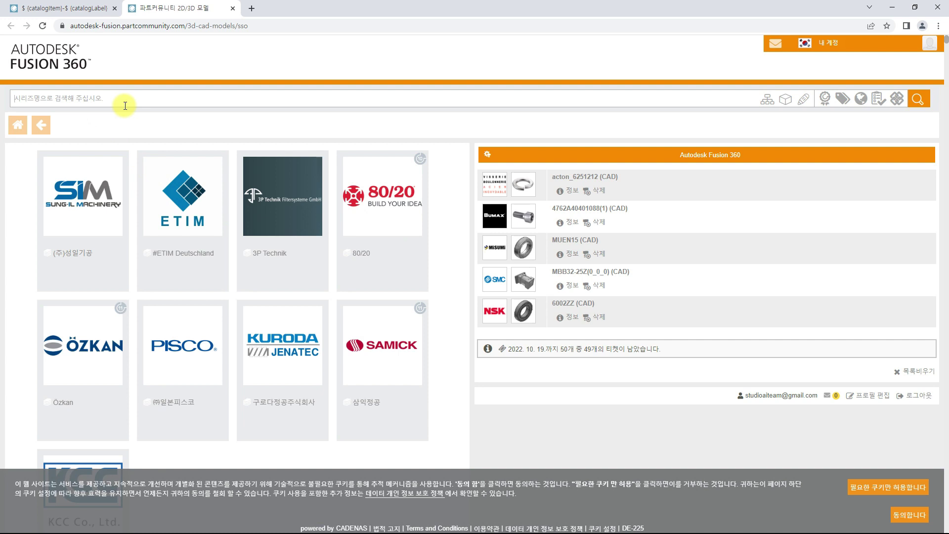
{"action": "type", "text": "hexagon"}
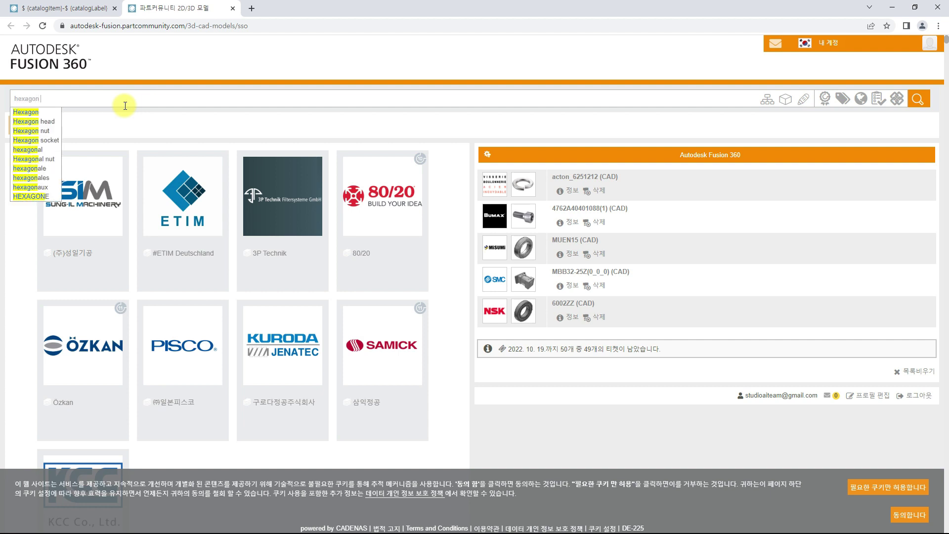
{"action": "type", "text": " nut"}
{"action": "key", "text": "Return"}
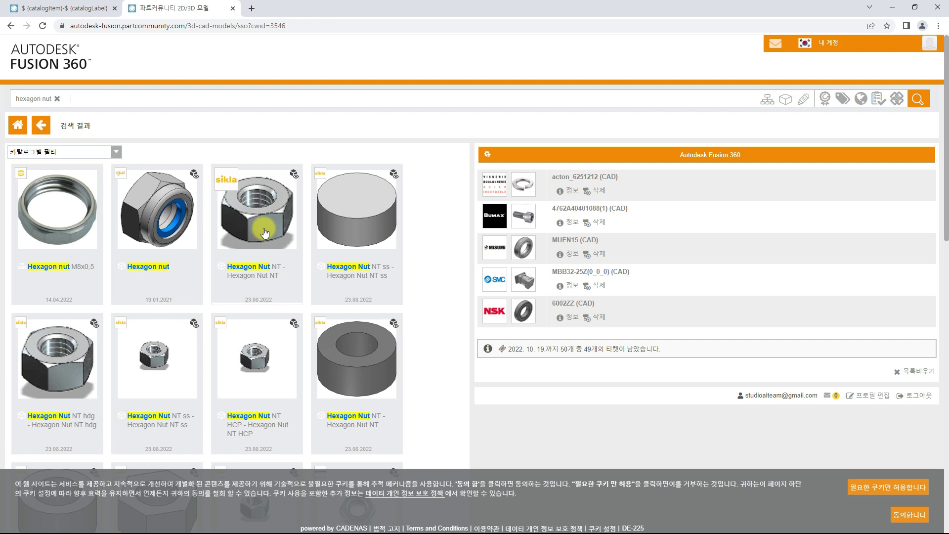
Open the Reference 62601 Hexagon nut DIN 934 in stainless steel A2 from the search results.
{"action": "left_click", "coordinate": [291, 227]}
{"action": "scroll", "coordinate": [290, 228], "scroll_direction": "down", "scroll_amount": 3}
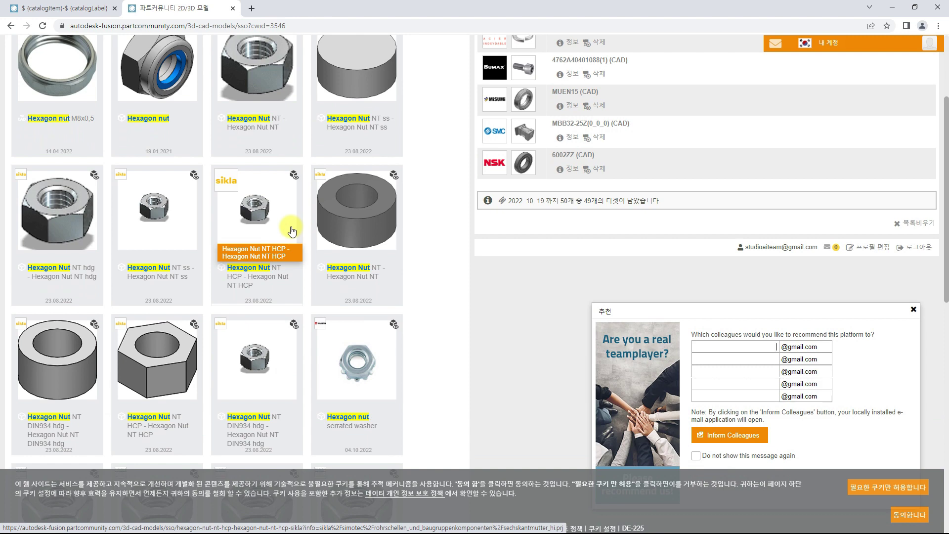
{"action": "scroll", "coordinate": [292, 231], "scroll_direction": "down", "scroll_amount": 4}
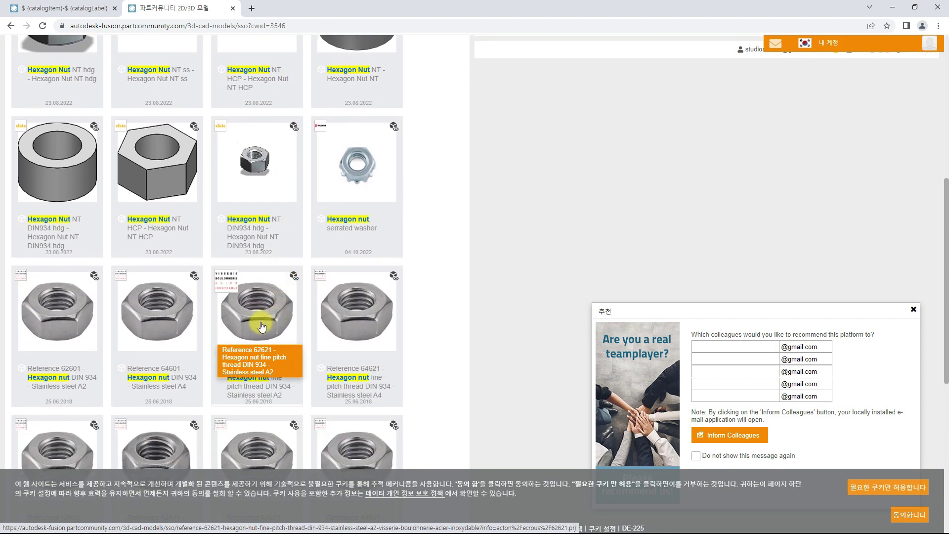
{"action": "left_click", "coordinate": [57, 325]}
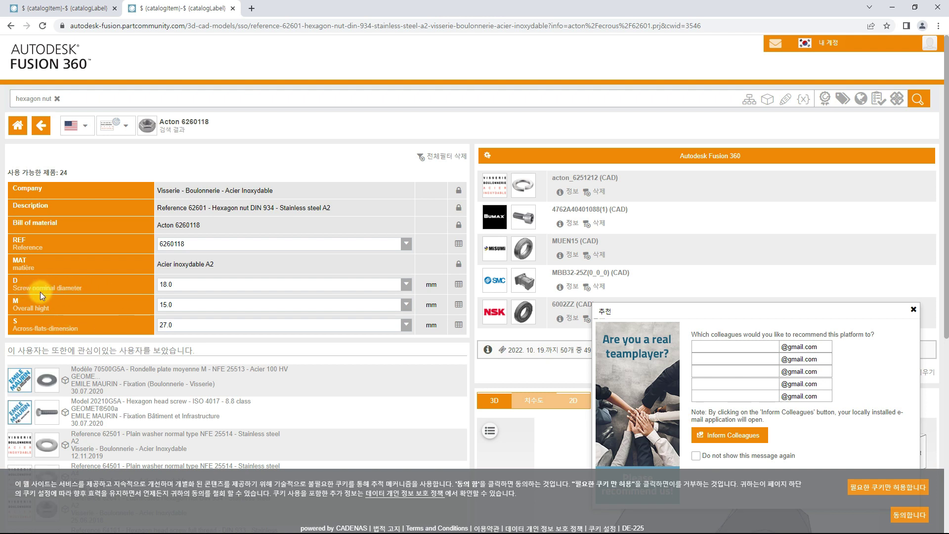
Set the hexagon nut's screw nominal diameter to 12.0 mm and update its 3D preview.
{"action": "left_click", "coordinate": [407, 286]}
{"action": "scroll", "coordinate": [305, 323], "scroll_direction": "down", "scroll_amount": 2}
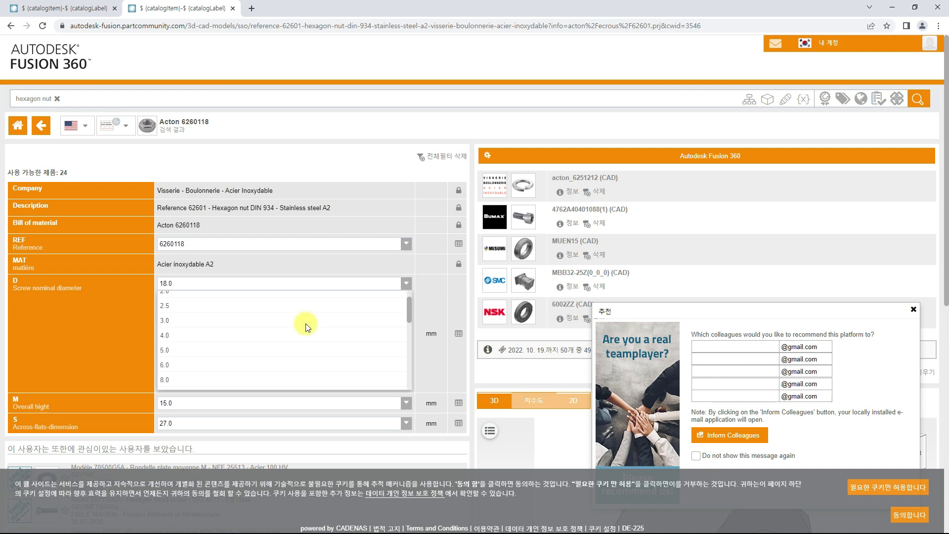
{"action": "left_click", "coordinate": [265, 335]}
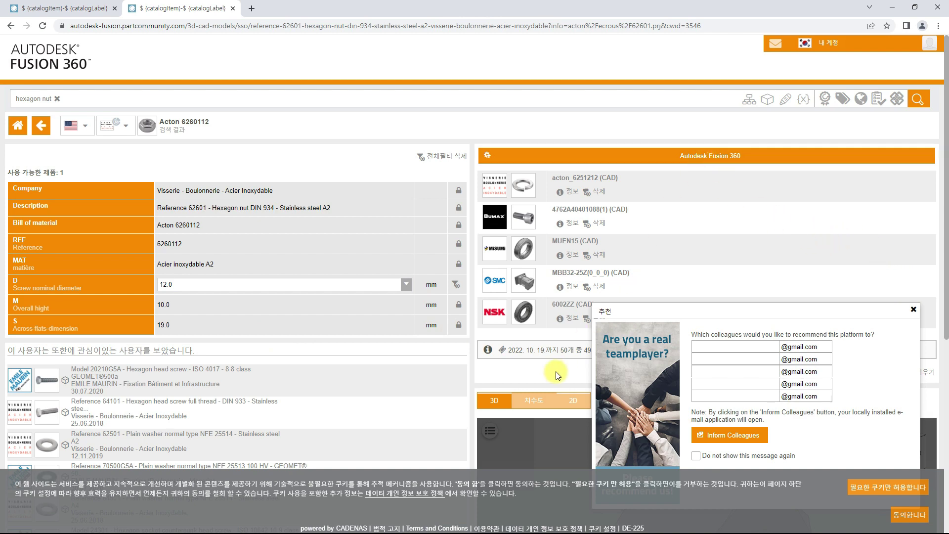
{"action": "scroll", "coordinate": [556, 369], "scroll_direction": "down", "scroll_amount": 6}
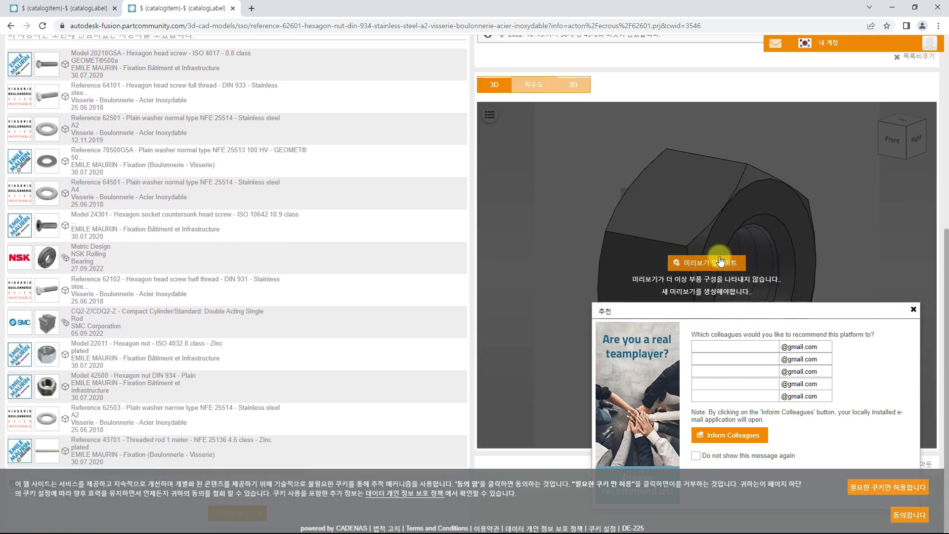
{"action": "left_click", "coordinate": [720, 262]}
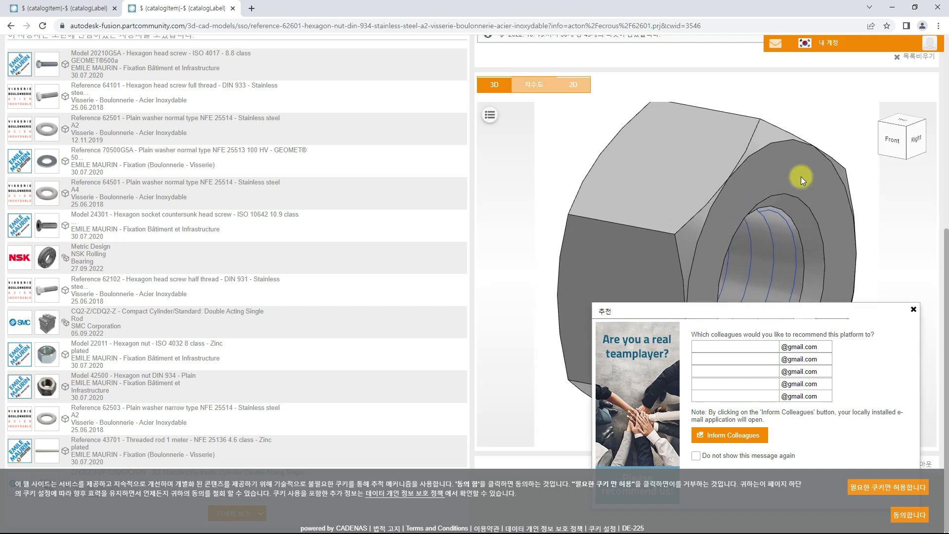
Send the configured hexagon nut to Fusion 360 and place it about 101.2 mm along X, clear of the base.
{"action": "scroll", "coordinate": [907, 124], "scroll_direction": "up", "scroll_amount": 6}
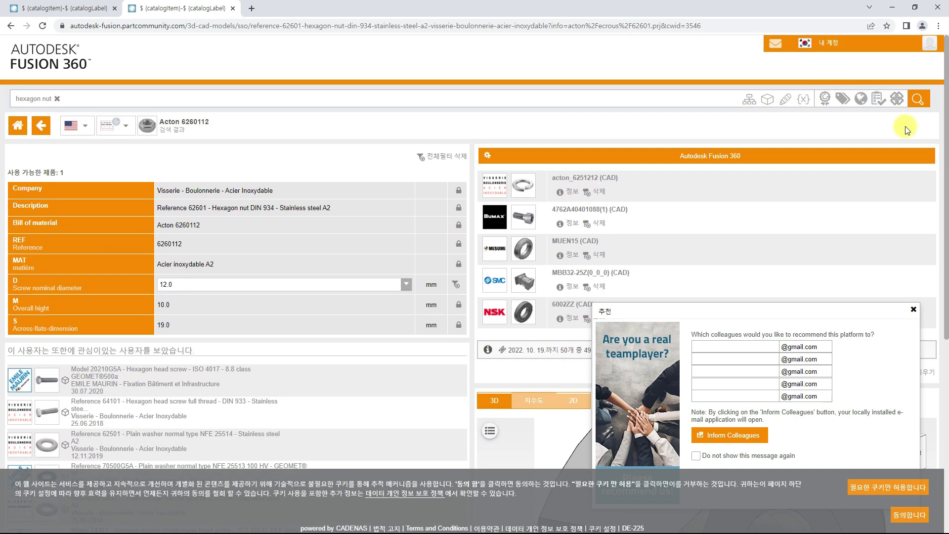
{"action": "left_click", "coordinate": [710, 160]}
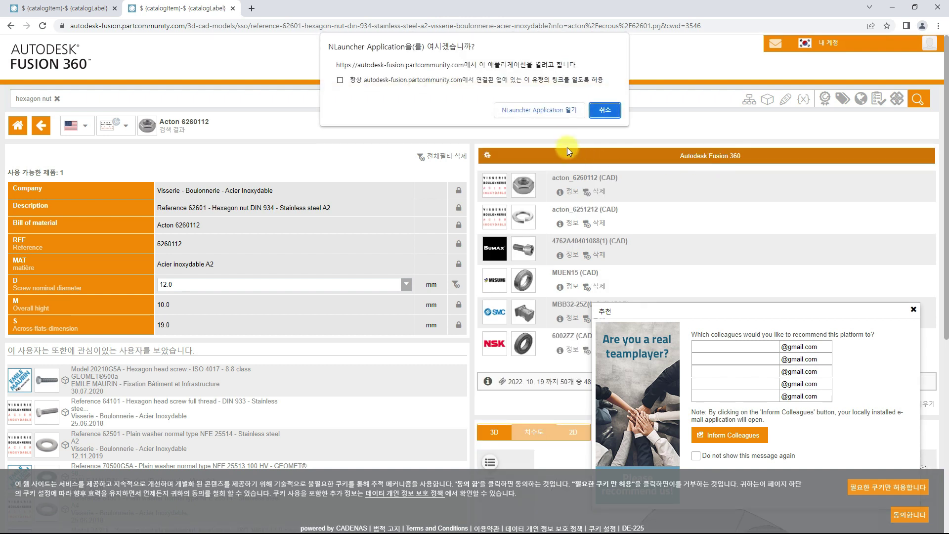
{"action": "left_click", "coordinate": [561, 123]}
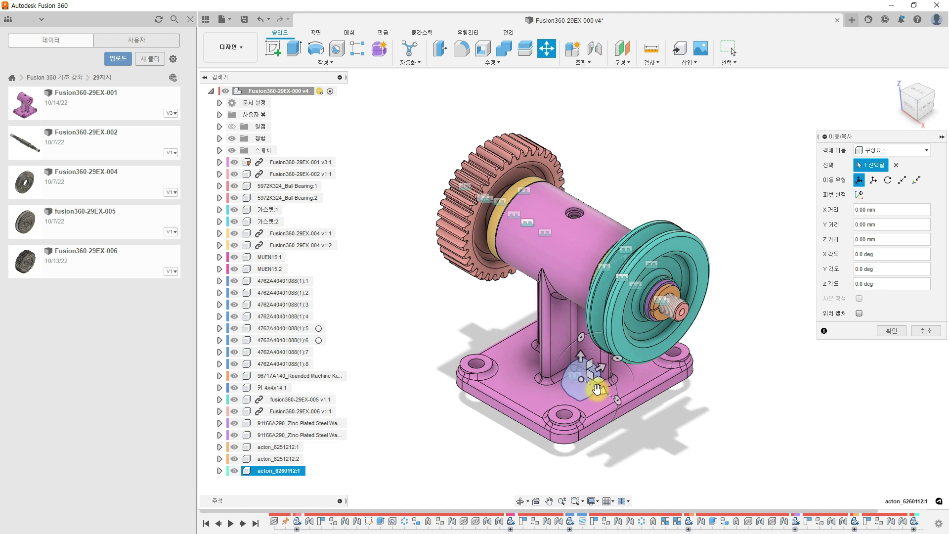
{"action": "left_click_drag", "start_coordinate": [600, 390], "coordinate": [739, 468]}
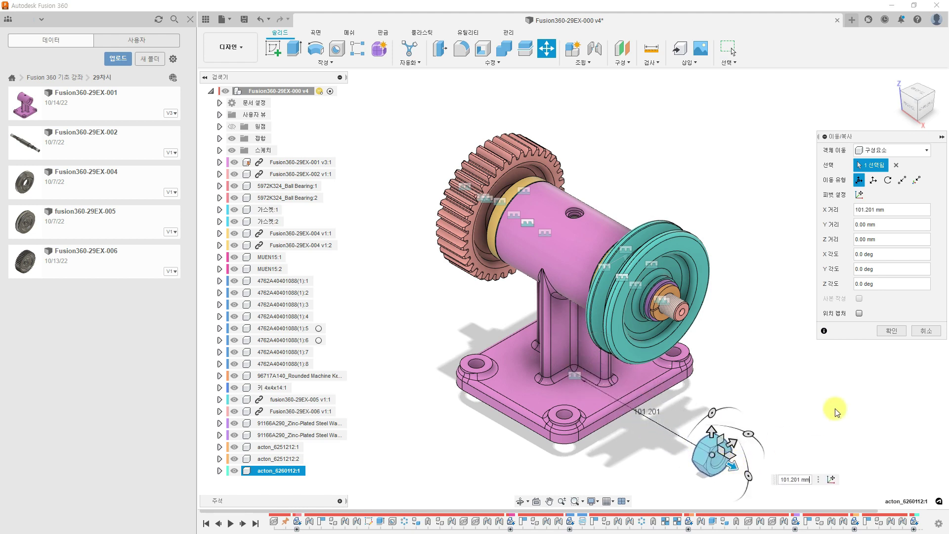
{"action": "left_click", "coordinate": [888, 331]}
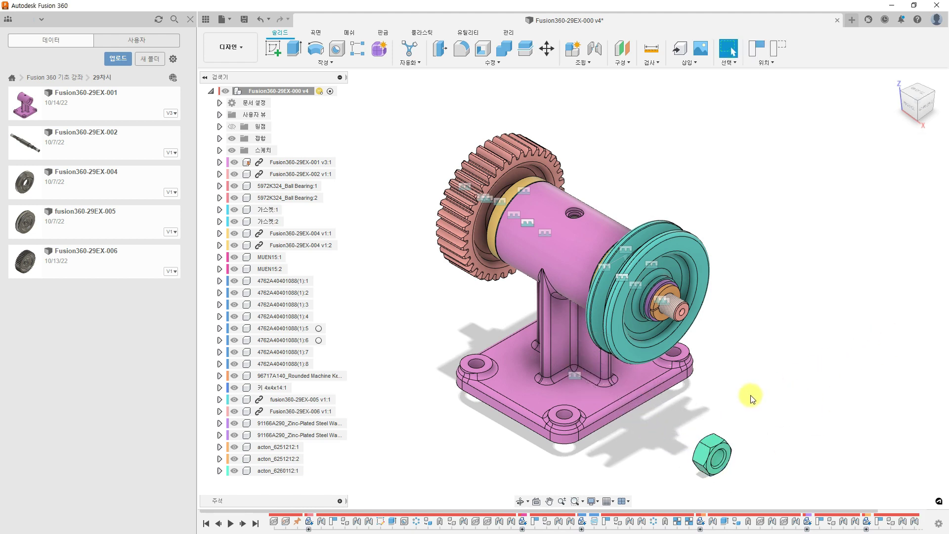
Capture the hexagon nut's position and paste a copy of it about -238.36 mm along X, on the gear side.
{"action": "left_click", "coordinate": [297, 472]}
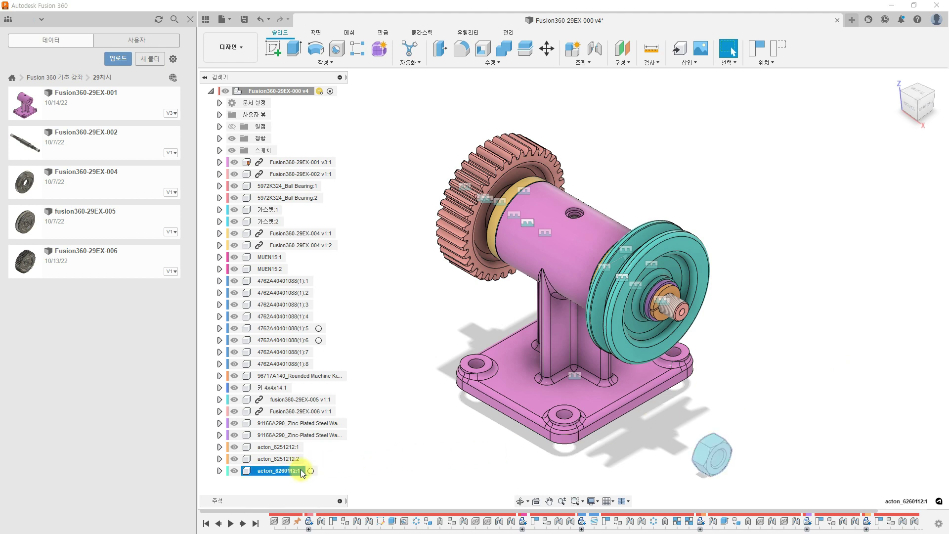
{"action": "left_click", "coordinate": [420, 399]}
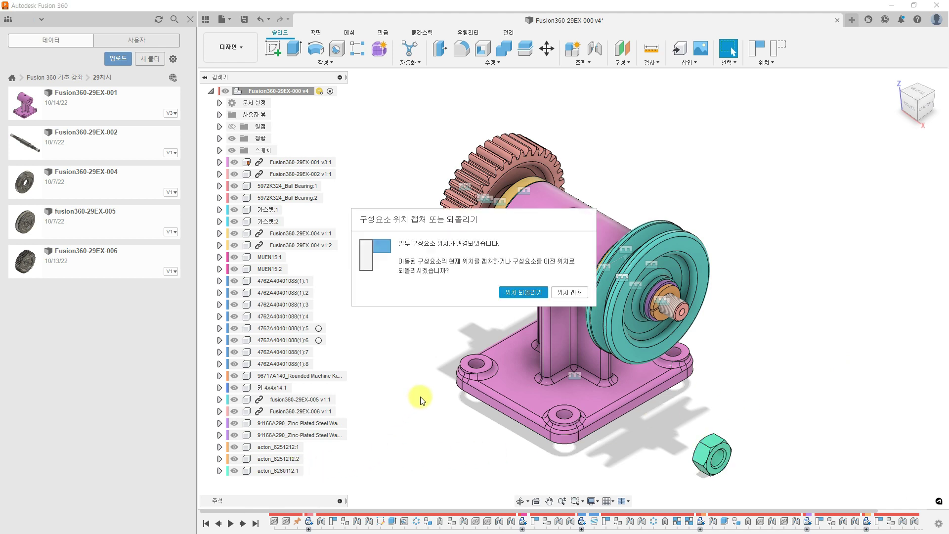
{"action": "left_click", "coordinate": [578, 291]}
{"action": "key", "text": "ctrl+v"}
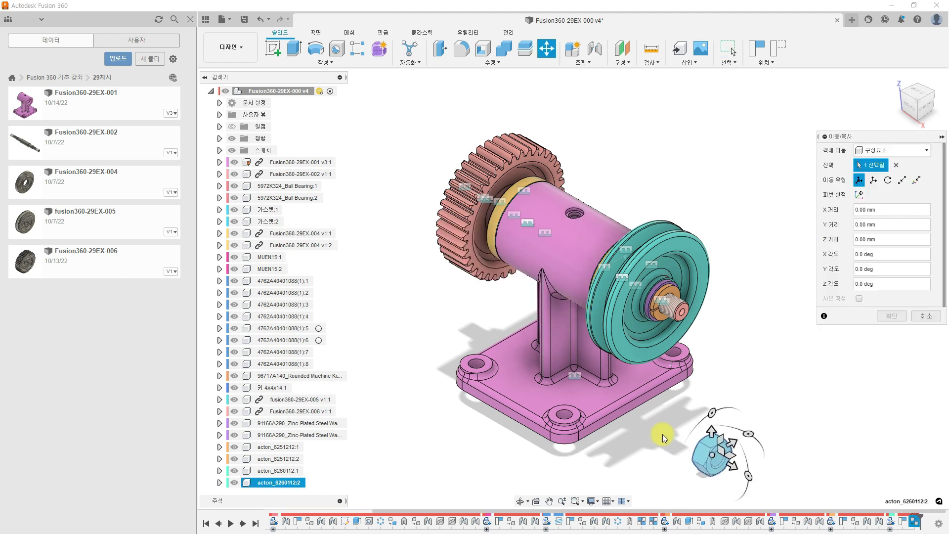
{"action": "left_click_drag", "start_coordinate": [692, 457], "coordinate": [405, 322]}
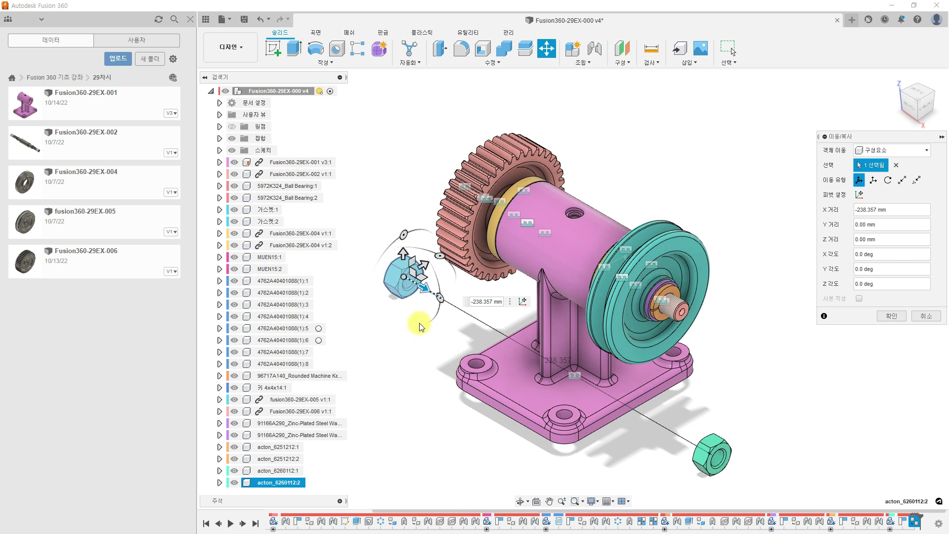
{"action": "left_click", "coordinate": [892, 316]}
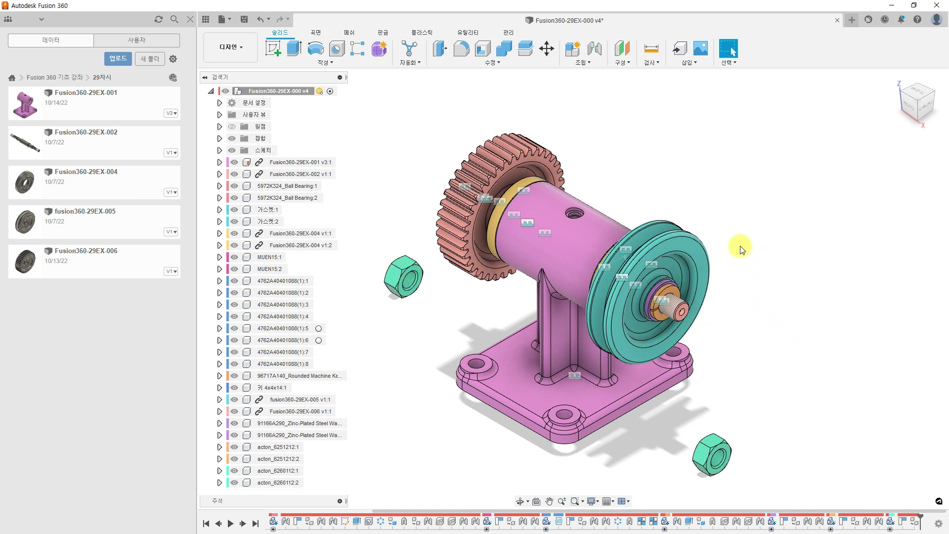
Join the loose hexagon nut on the pulley side rigidly to the outer face centre of the spring lock washer beside the pulley.
{"action": "left_click", "coordinate": [595, 48]}
{"action": "middle_click_drag", "start_coordinate": [690, 418], "coordinate": [763, 394], "text": "shift"}
{"action": "scroll", "coordinate": [712, 346], "scroll_direction": "up", "scroll_amount": 6}
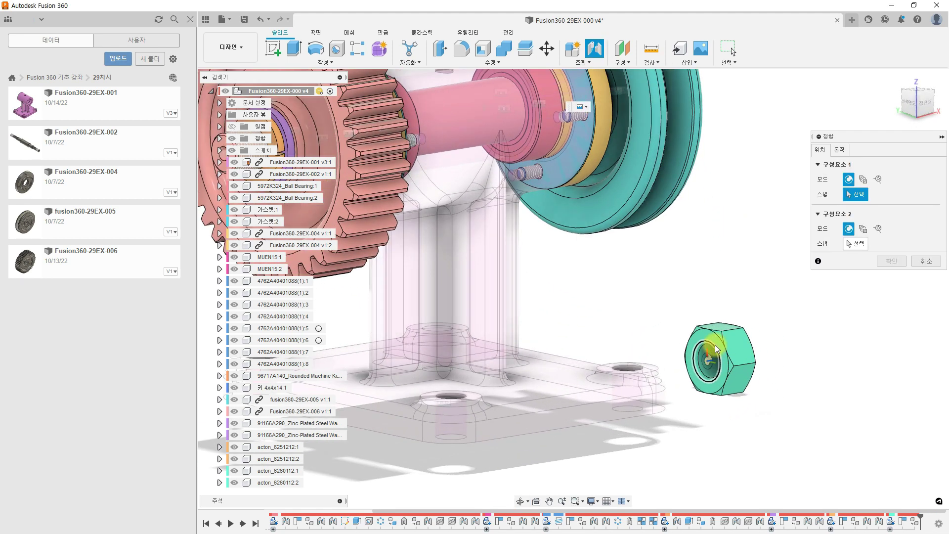
{"action": "scroll", "coordinate": [711, 339], "scroll_direction": "up", "scroll_amount": 2}
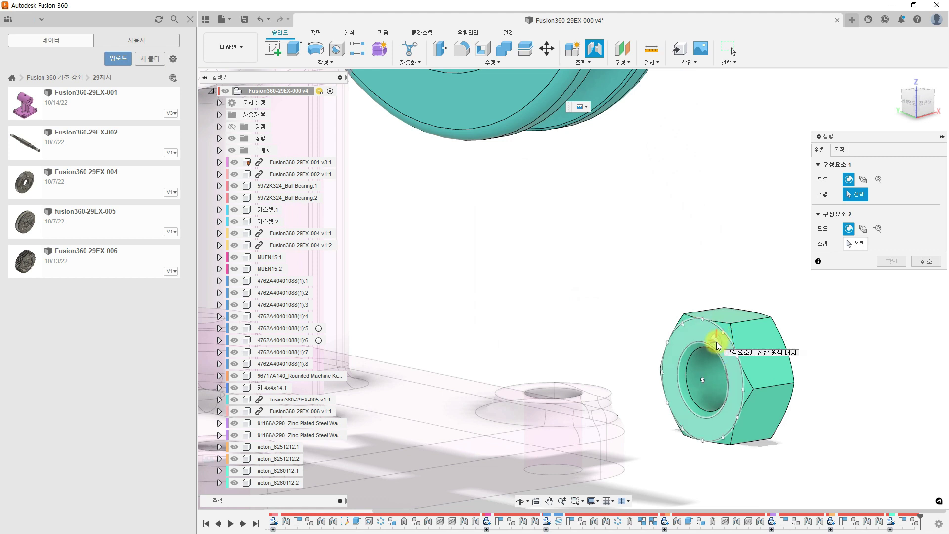
{"action": "left_click", "coordinate": [703, 380]}
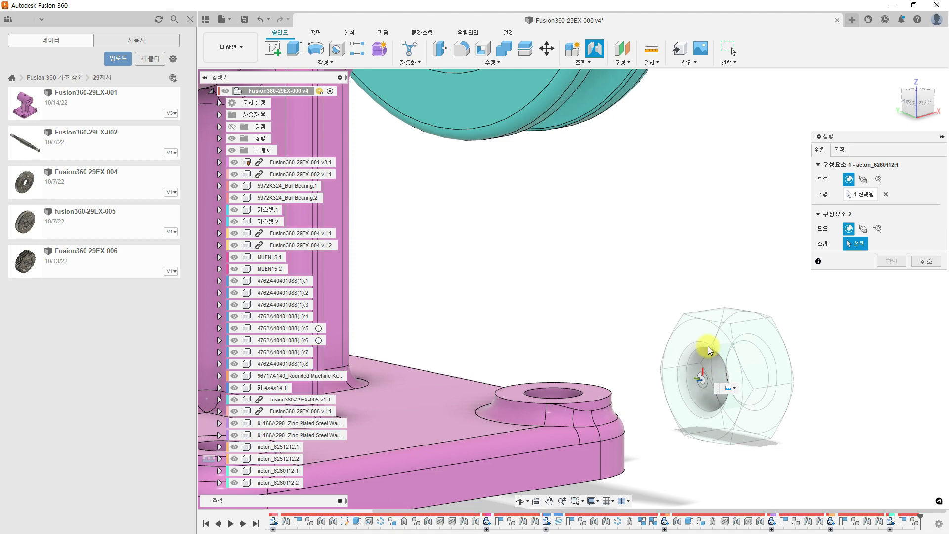
{"action": "scroll", "coordinate": [708, 338], "scroll_direction": "up", "scroll_amount": 2}
{"action": "scroll", "coordinate": [708, 339], "scroll_direction": "down", "scroll_amount": 5}
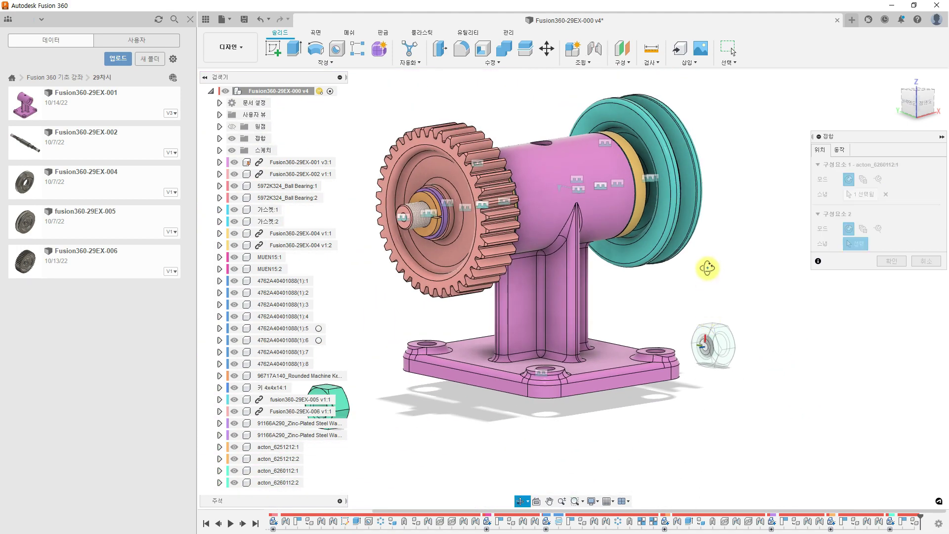
{"action": "scroll", "coordinate": [626, 280], "scroll_direction": "up", "scroll_amount": 6}
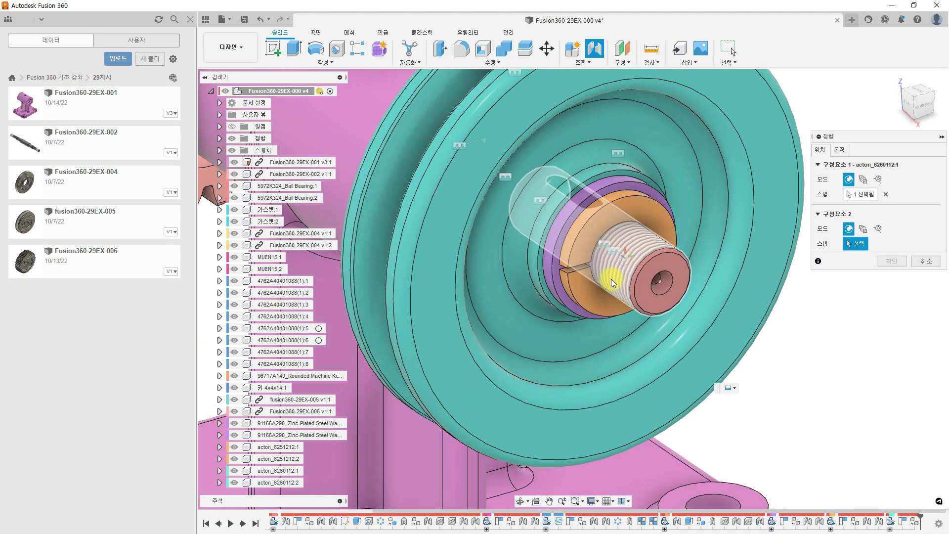
{"action": "scroll", "coordinate": [596, 301], "scroll_direction": "up", "scroll_amount": 3}
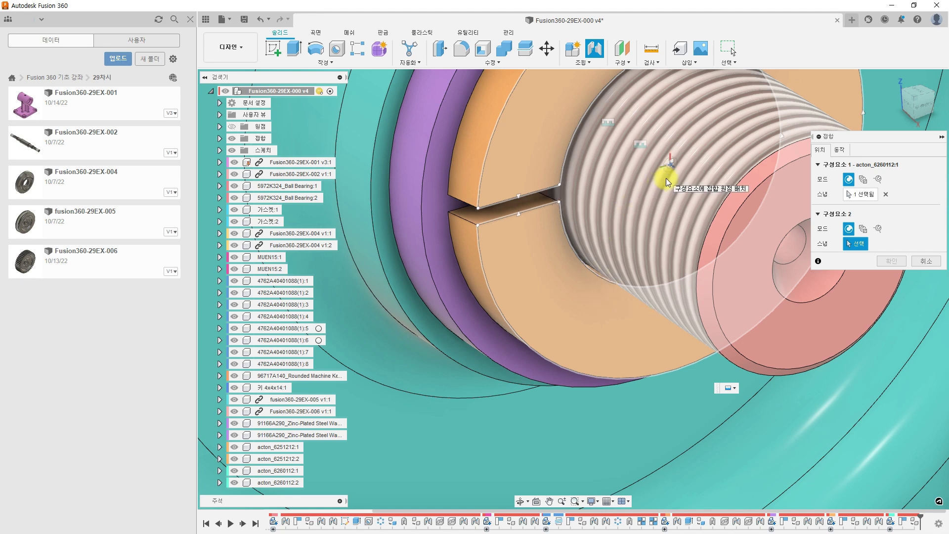
{"action": "left_click", "coordinate": [666, 182]}
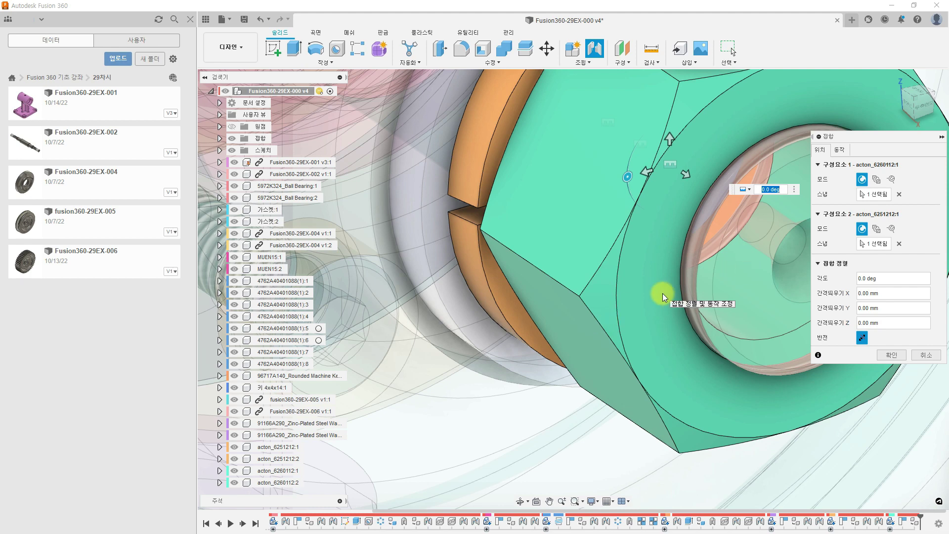
{"action": "left_click", "coordinate": [891, 355]}
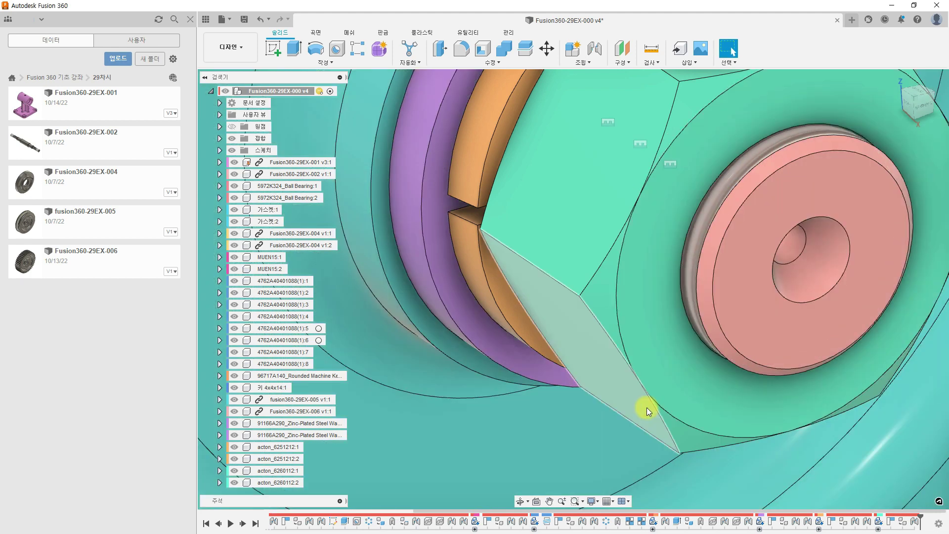
Repeat the joint for the second hexagon nut, seating it on the outer face of the spring lock washer beside the gear.
{"action": "scroll", "coordinate": [647, 407], "scroll_direction": "down", "scroll_amount": 10}
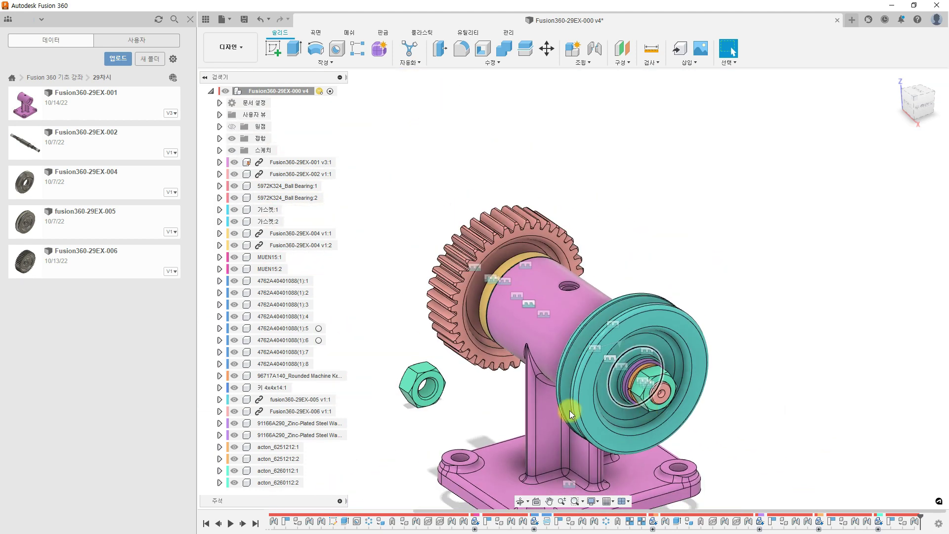
{"action": "right_click", "coordinate": [502, 400]}
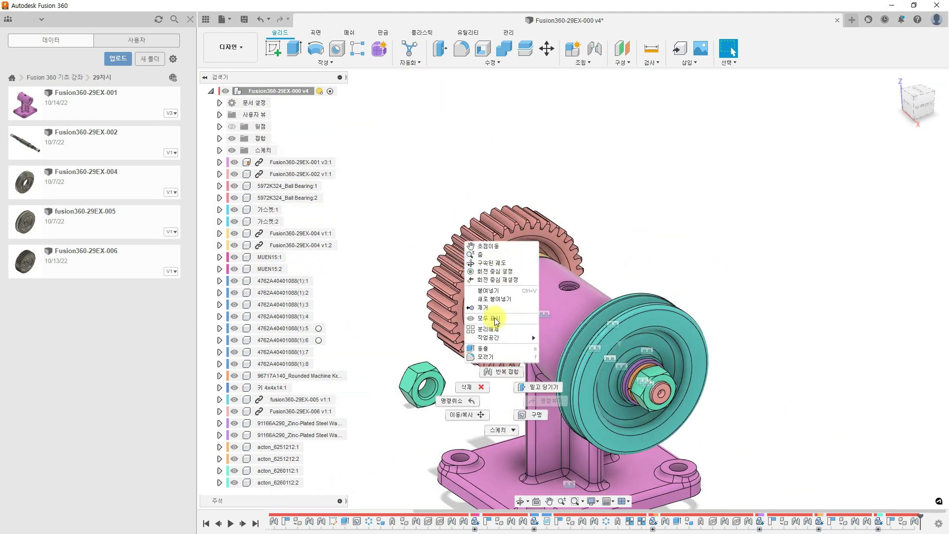
{"action": "left_click", "coordinate": [494, 372]}
{"action": "scroll", "coordinate": [435, 382], "scroll_direction": "up", "scroll_amount": 5}
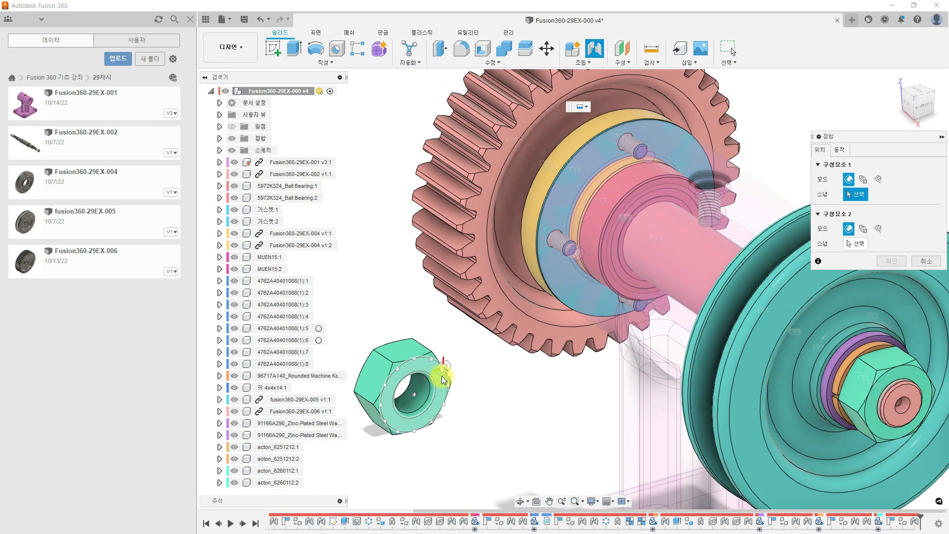
{"action": "scroll", "coordinate": [443, 380], "scroll_direction": "up", "scroll_amount": 2}
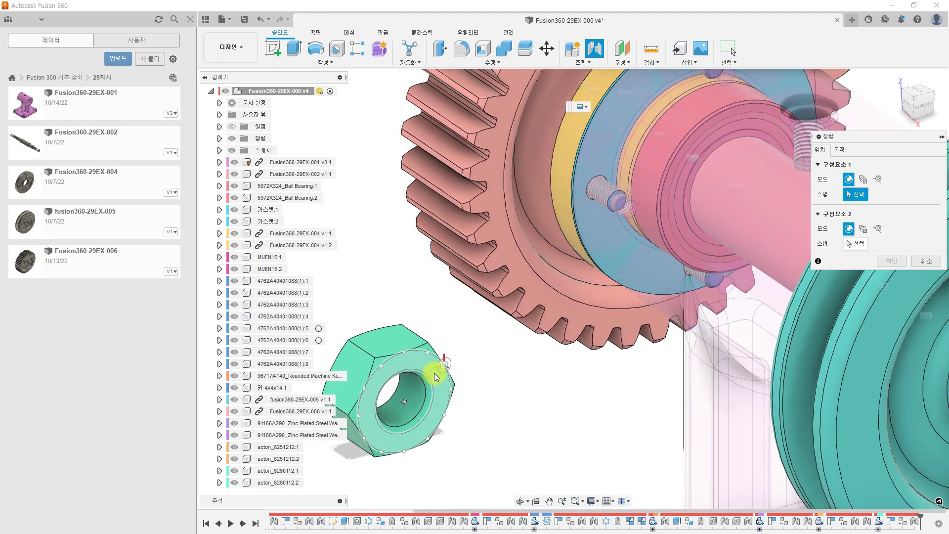
{"action": "left_click", "coordinate": [413, 399]}
{"action": "scroll", "coordinate": [468, 339], "scroll_direction": "up", "scroll_amount": 3}
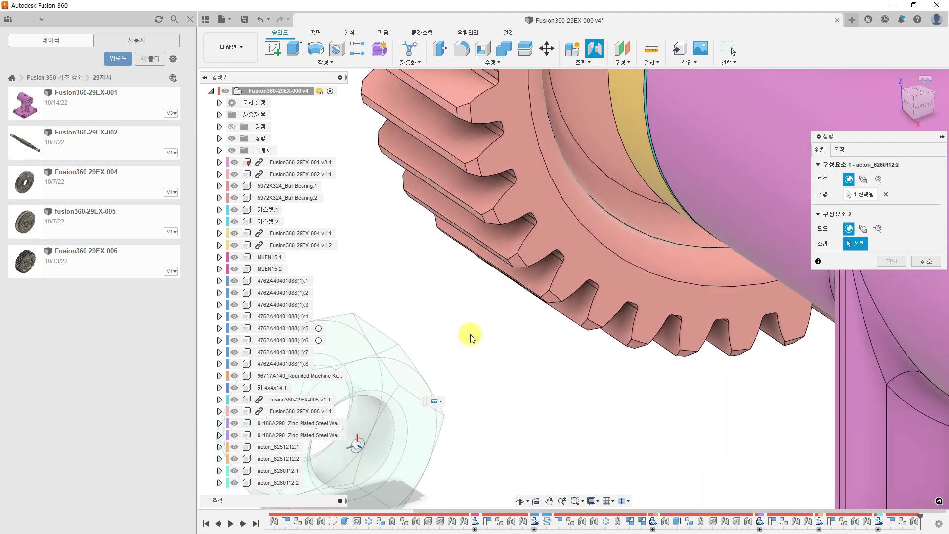
{"action": "scroll", "coordinate": [471, 338], "scroll_direction": "down", "scroll_amount": 5}
{"action": "middle_click_drag", "start_coordinate": [451, 332], "coordinate": [559, 322], "text": "shift"}
{"action": "middle_click_drag", "start_coordinate": [466, 299], "coordinate": [566, 349]}
{"action": "scroll", "coordinate": [471, 241], "scroll_direction": "up", "scroll_amount": 4}
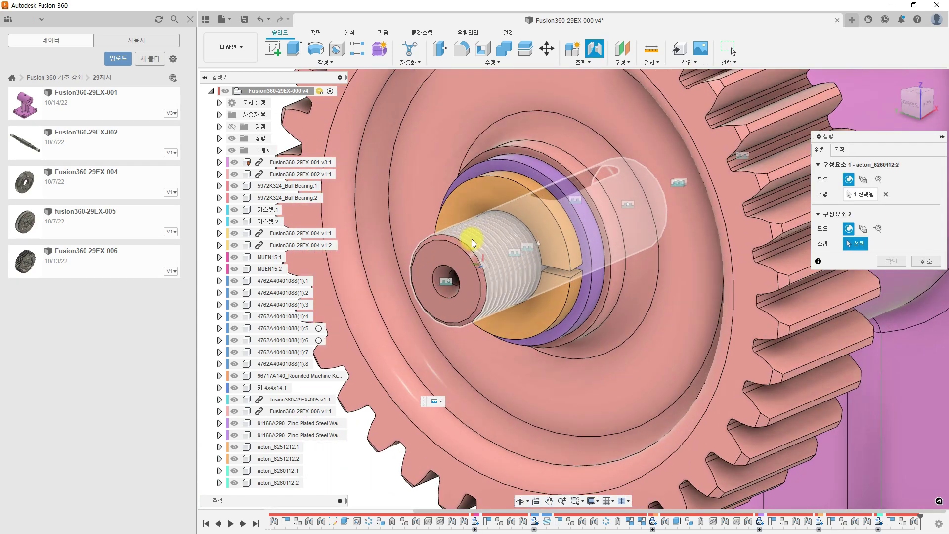
{"action": "scroll", "coordinate": [472, 243], "scroll_direction": "up", "scroll_amount": 5}
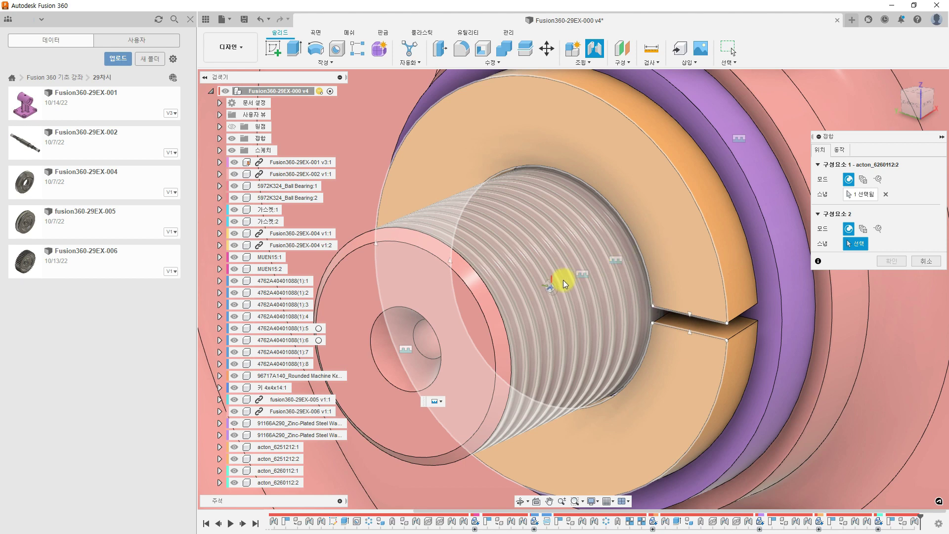
{"action": "left_click", "coordinate": [564, 283]}
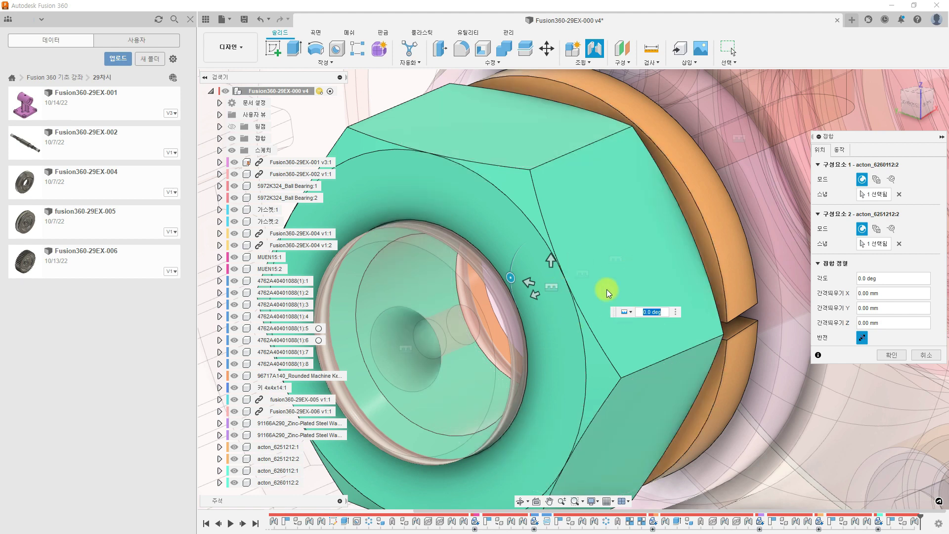
{"action": "left_click", "coordinate": [893, 356]}
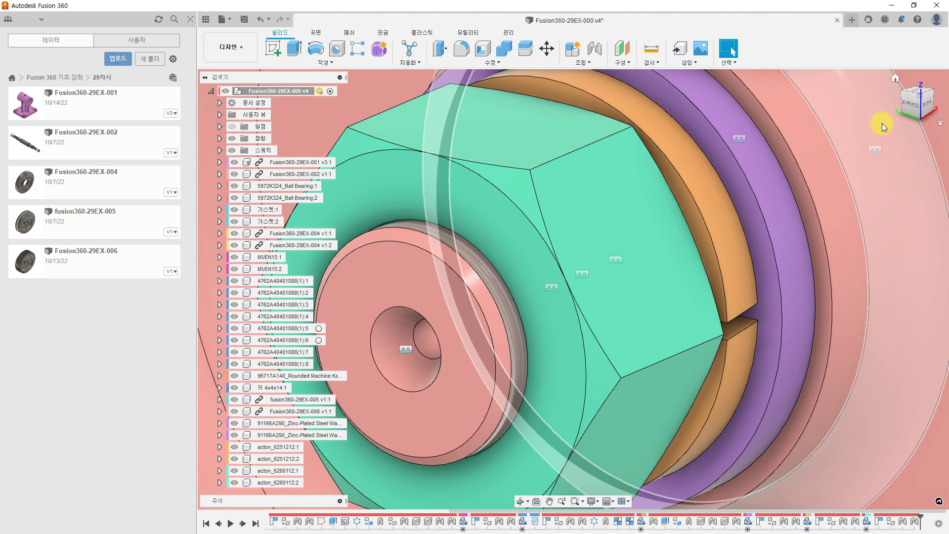
{"action": "left_click", "coordinate": [895, 79]}
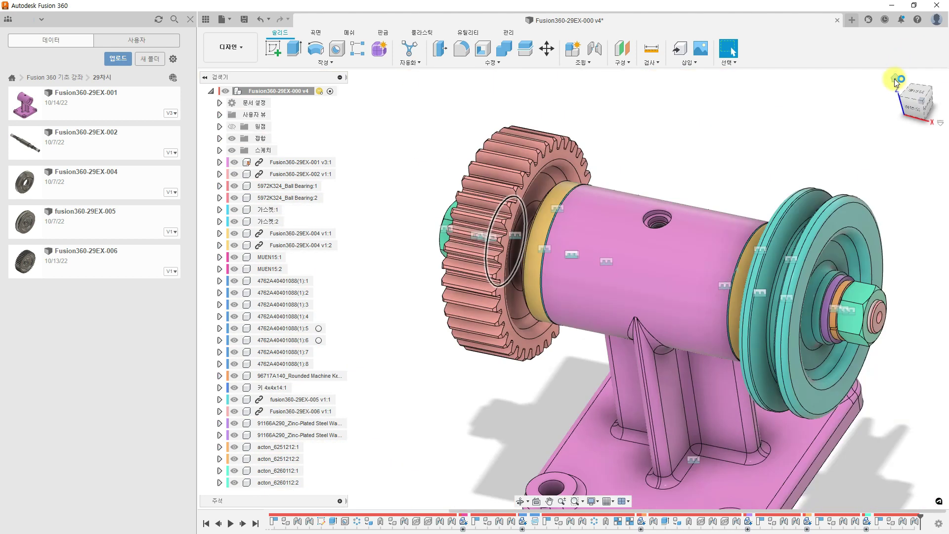
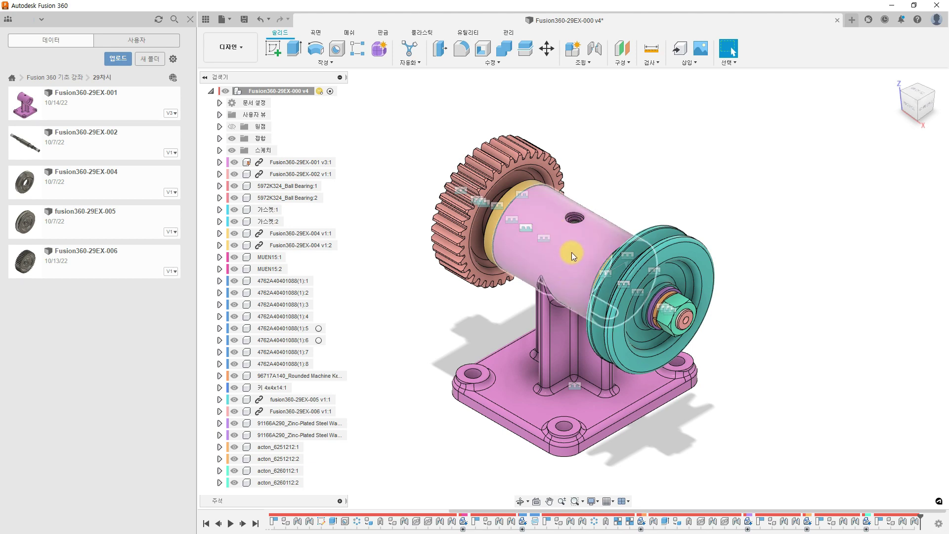
Extrude the ring-shaped counterbore face in the housing's top threaded hole by 1 mm as a new body.
{"action": "scroll", "coordinate": [579, 220], "scroll_direction": "up", "scroll_amount": 5}
{"action": "scroll", "coordinate": [586, 212], "scroll_direction": "up", "scroll_amount": 3}
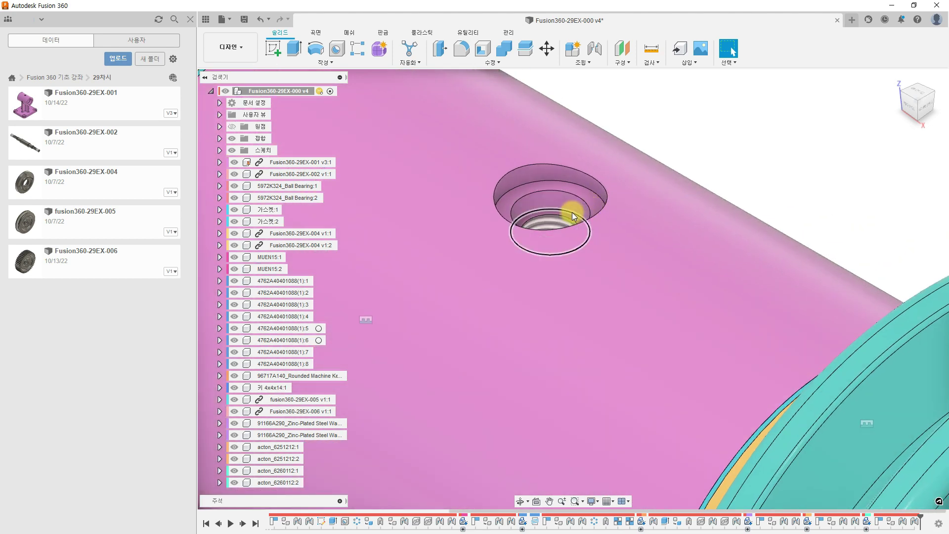
{"action": "middle_click_drag", "start_coordinate": [567, 207], "coordinate": [578, 239], "text": "shift"}
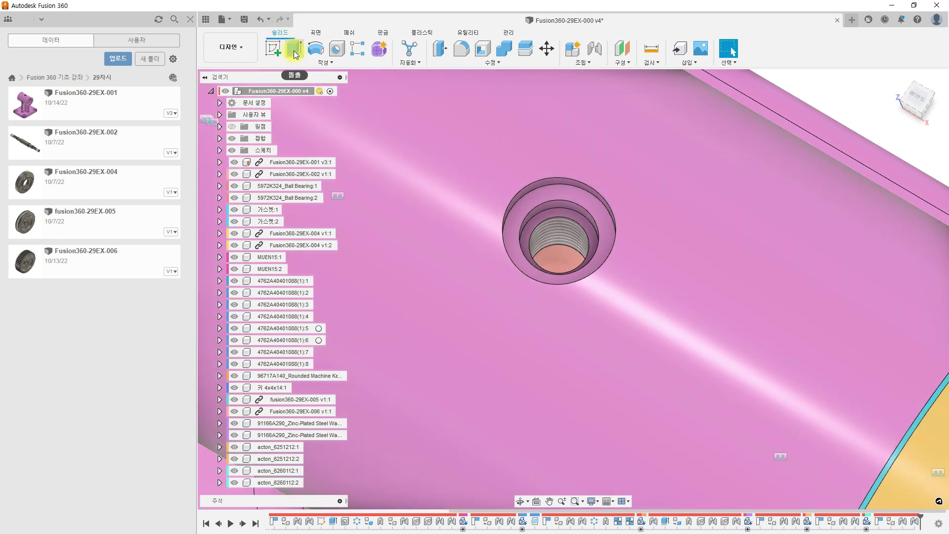
{"action": "left_click", "coordinate": [295, 48]}
{"action": "left_click", "coordinate": [602, 214]}
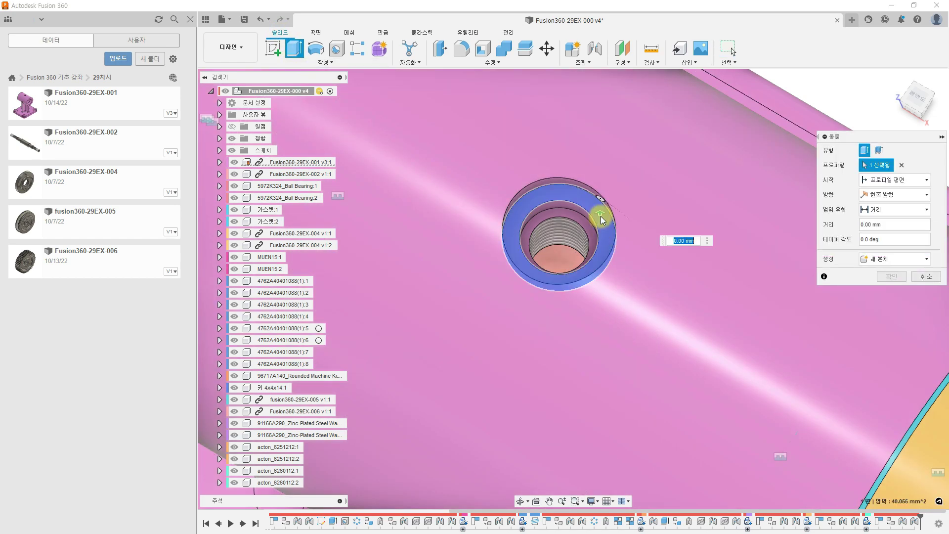
{"action": "type", "text": "1"}
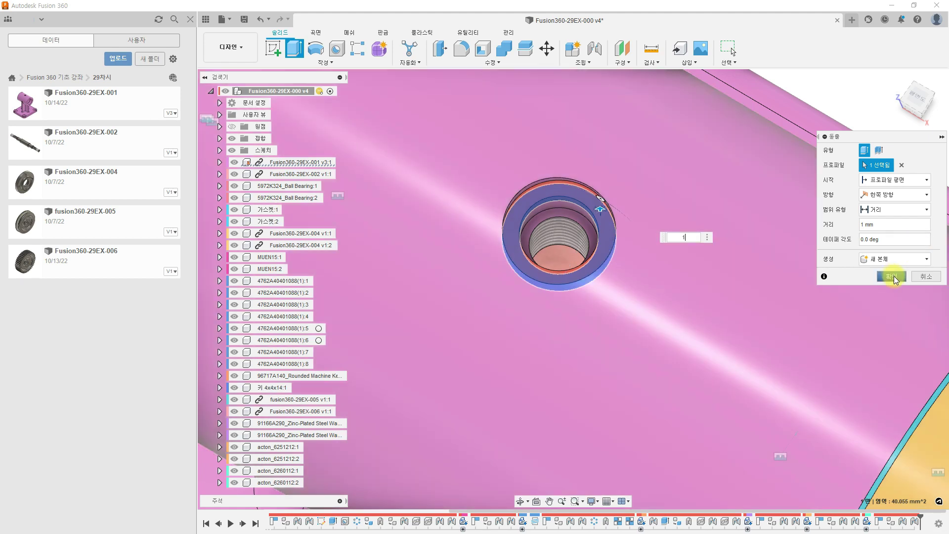
{"action": "left_click", "coordinate": [891, 276]}
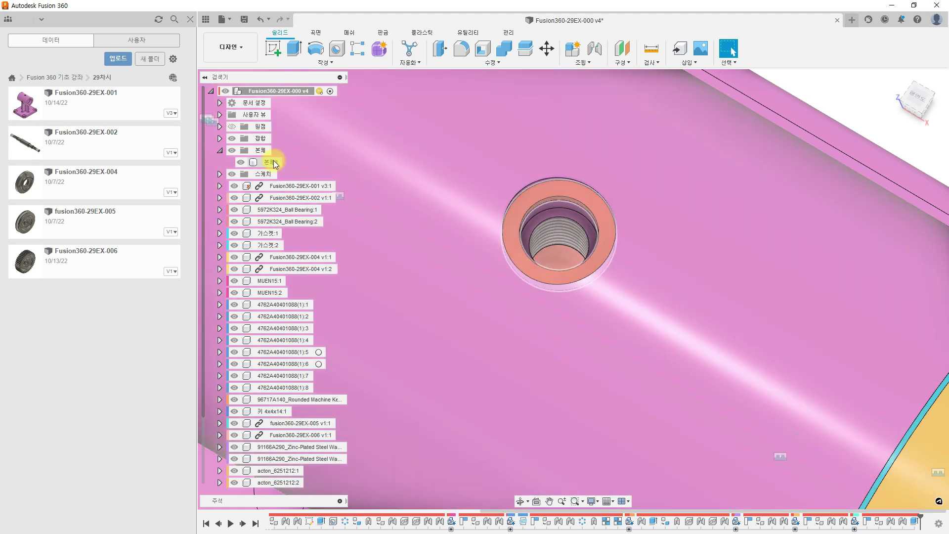
Create a component from the new ring body and rename it 고무씰.
{"action": "right_click", "coordinate": [275, 164]}
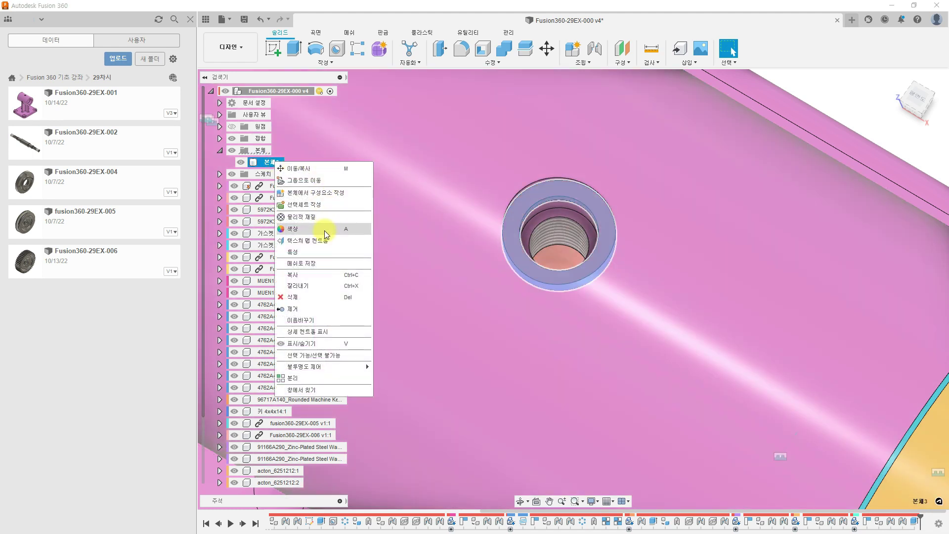
{"action": "left_click", "coordinate": [329, 192]}
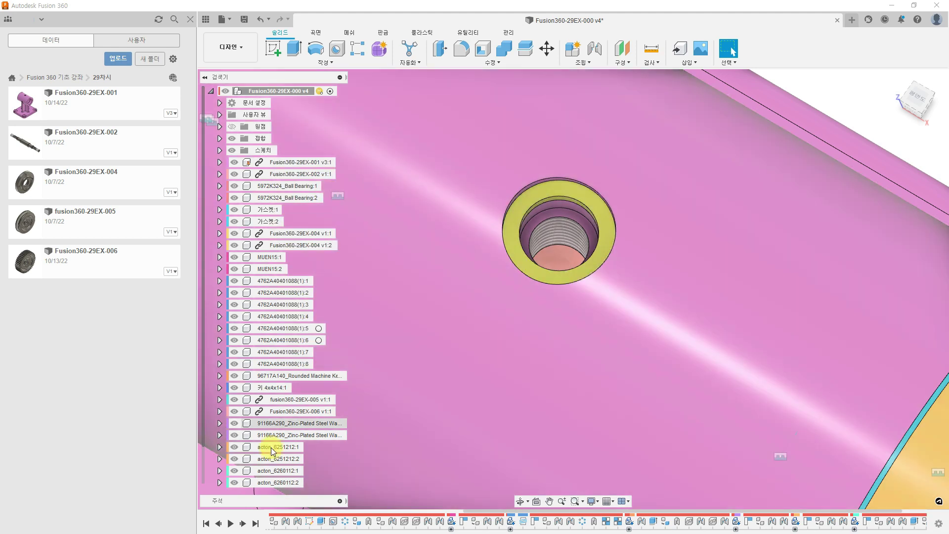
{"action": "left_click", "coordinate": [273, 482]}
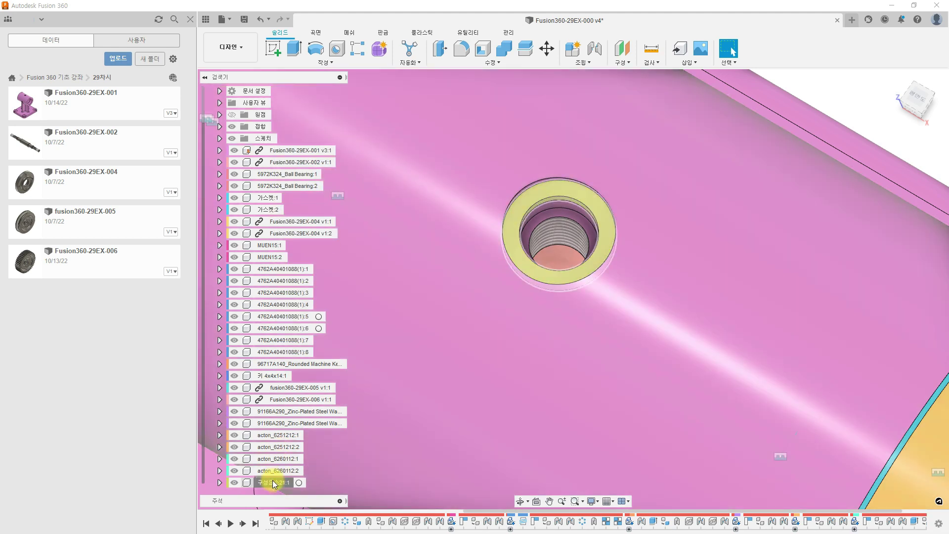
{"action": "double_click", "coordinate": [273, 483]}
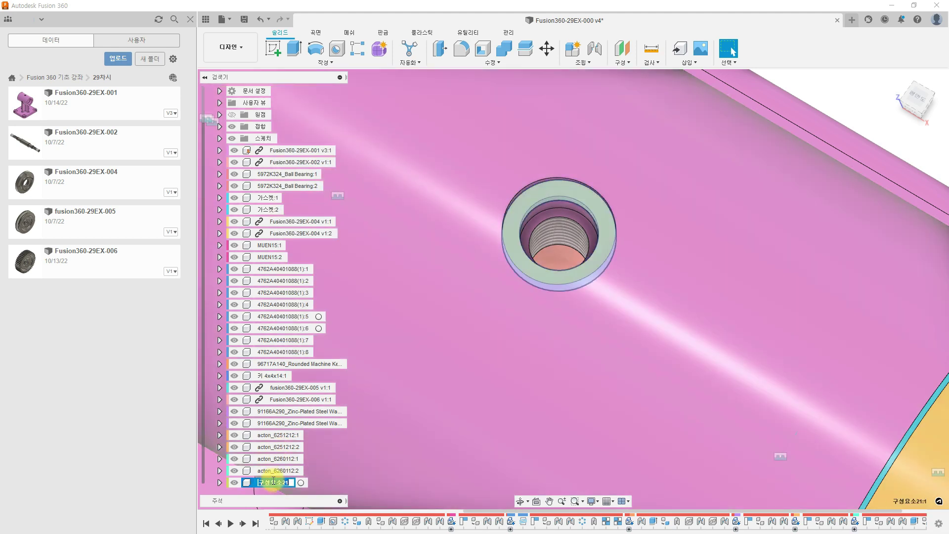
{"action": "type", "text": "피"}
{"action": "type", "text": "무"}
{"action": "type", "text": "시"}
{"action": "key", "text": "Return"}
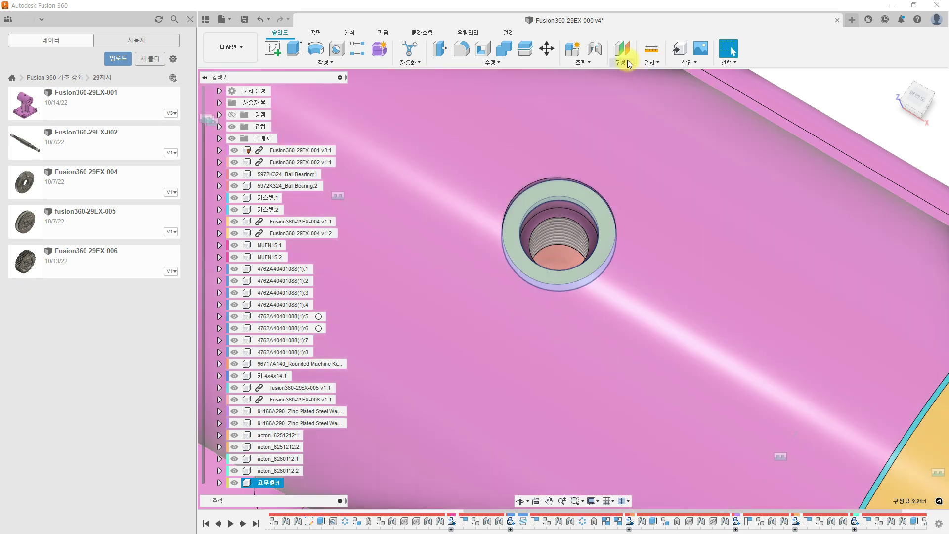
Create a rigid as-built joint between the Fusion360-29EX-001 housing and the 고무씰 ring in the threaded hole.
{"action": "left_click", "coordinate": [589, 61]}
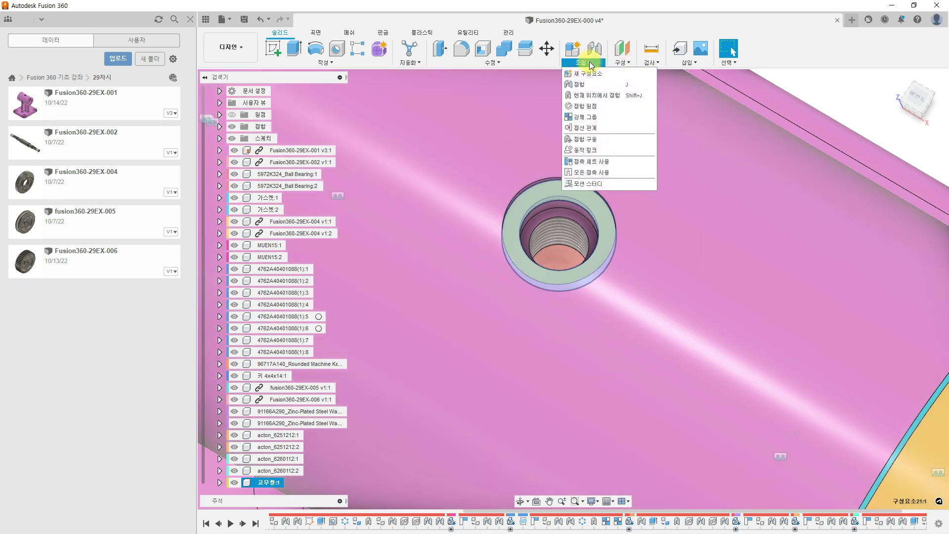
{"action": "left_click", "coordinate": [604, 95]}
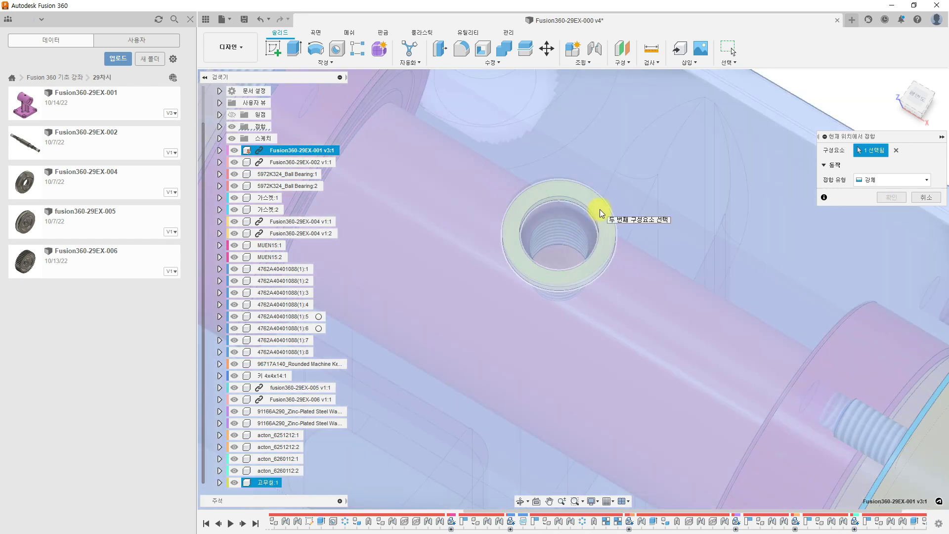
{"action": "left_click", "coordinate": [602, 211]}
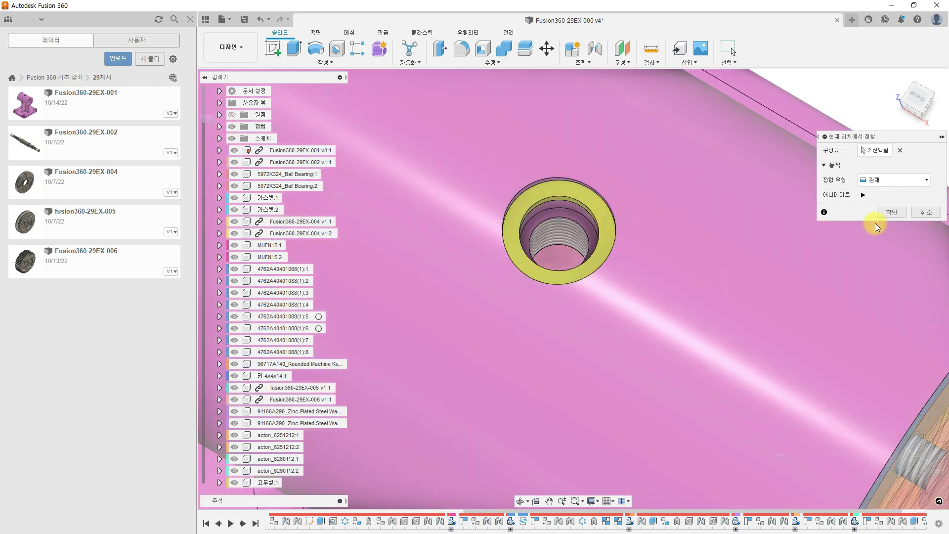
{"action": "left_click", "coordinate": [891, 212]}
{"action": "scroll", "coordinate": [704, 302], "scroll_direction": "down", "scroll_amount": 5}
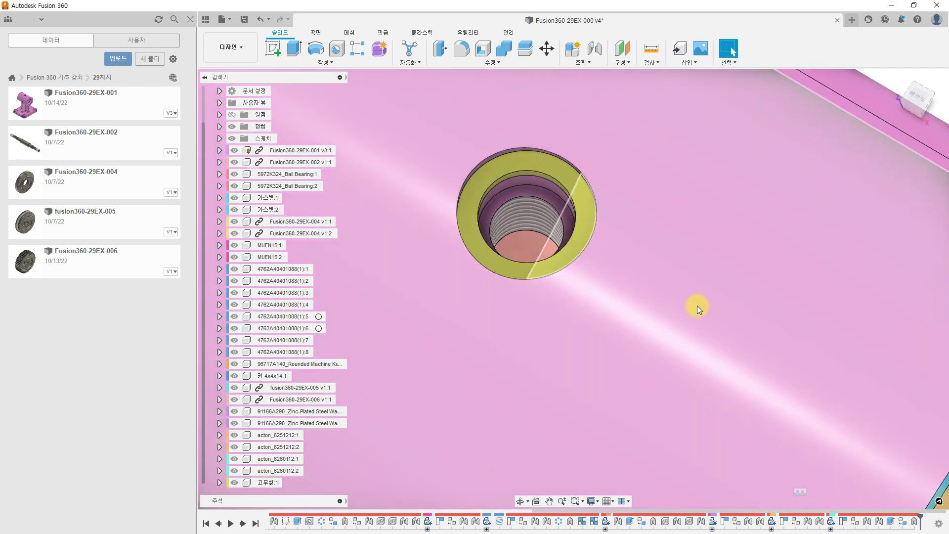
{"action": "scroll", "coordinate": [701, 298], "scroll_direction": "down", "scroll_amount": 4}
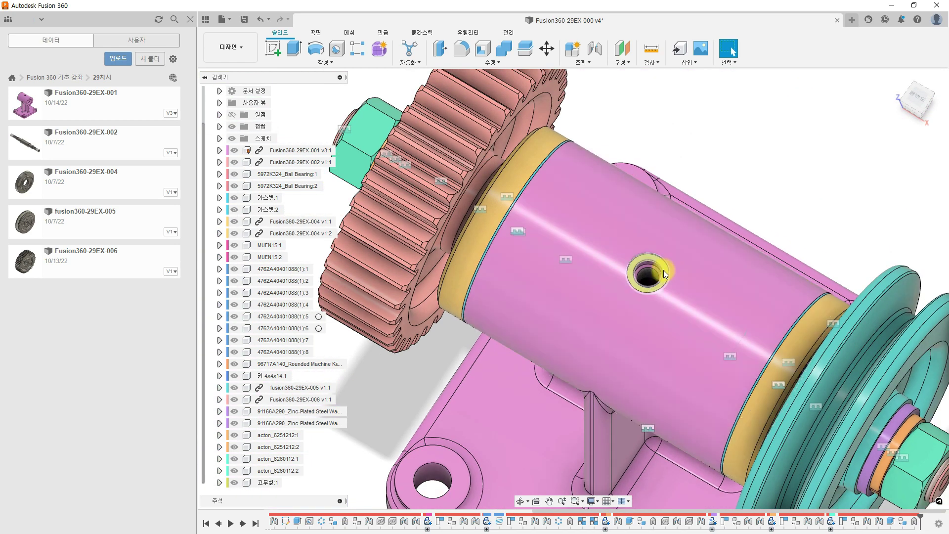
{"action": "scroll", "coordinate": [661, 260], "scroll_direction": "up", "scroll_amount": 6}
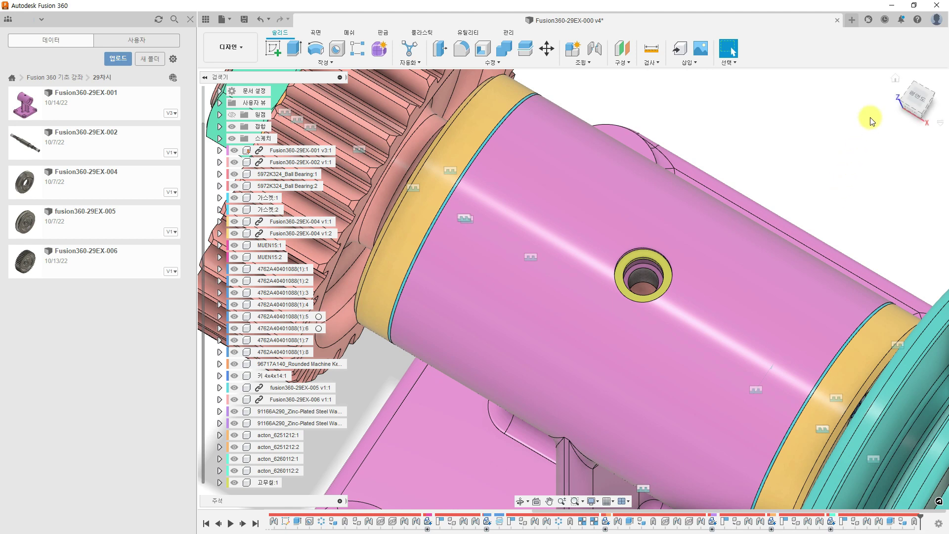
Open the manufacturer parts catalog from the assembly and search it for "grease nipple".
{"action": "left_click", "coordinate": [893, 81]}
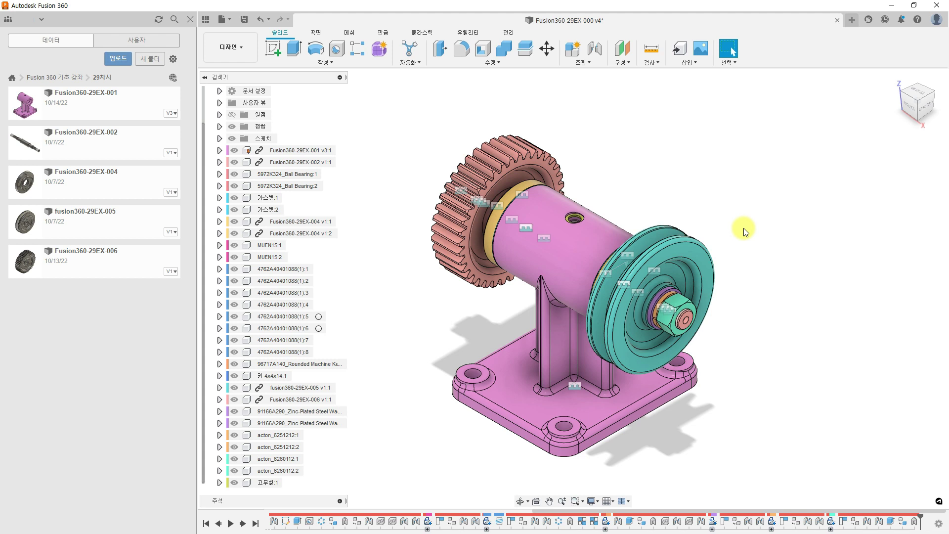
{"action": "left_click", "coordinate": [691, 63]}
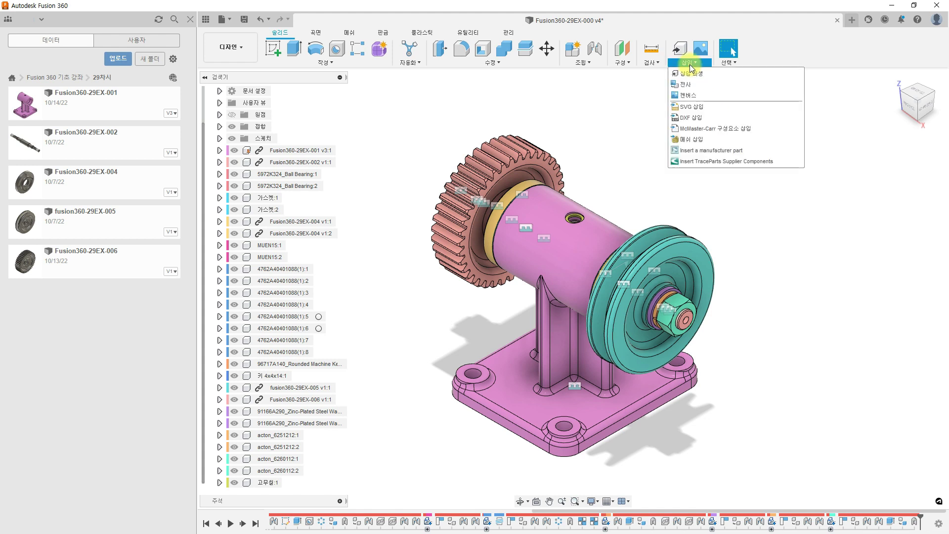
{"action": "left_click", "coordinate": [712, 151]}
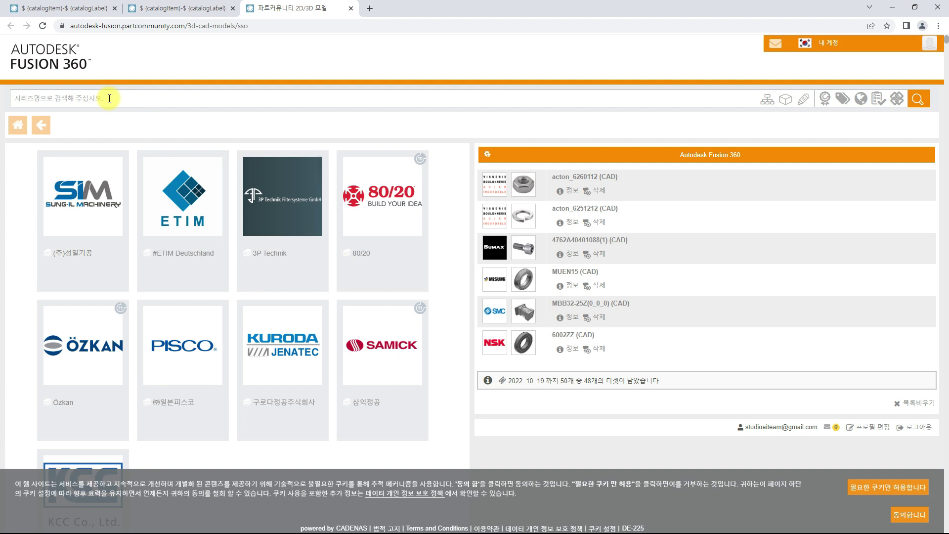
{"action": "type", "text": "grease"}
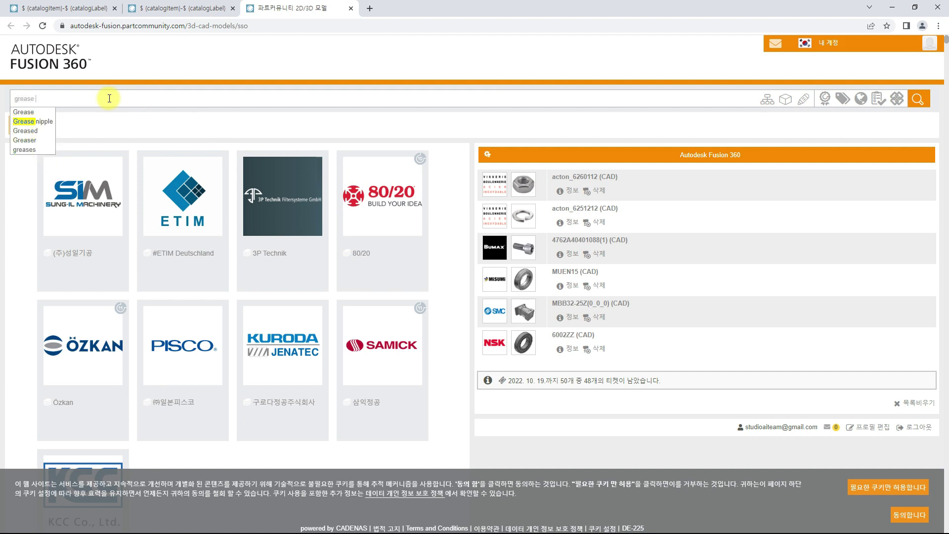
{"action": "type", "text": " nippl"}
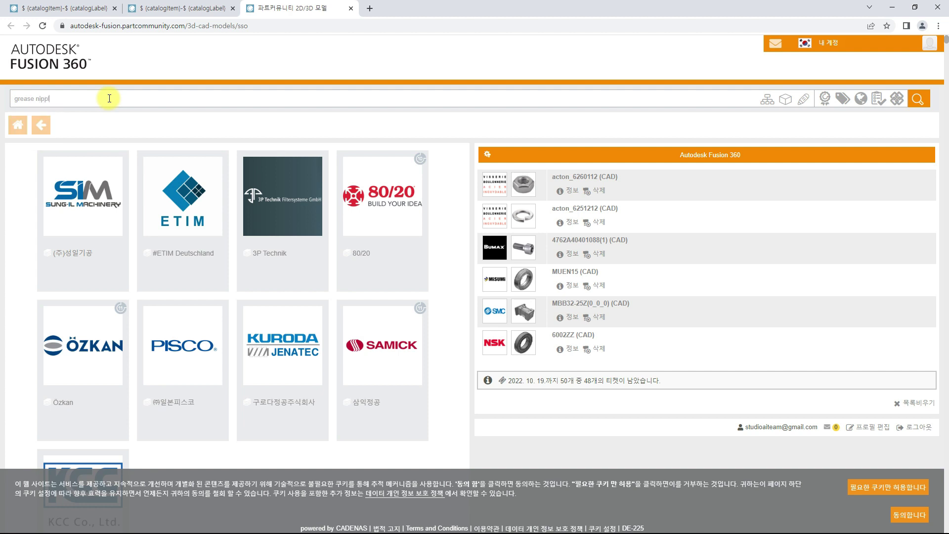
{"action": "type", "text": "e"}
{"action": "key", "text": "Return"}
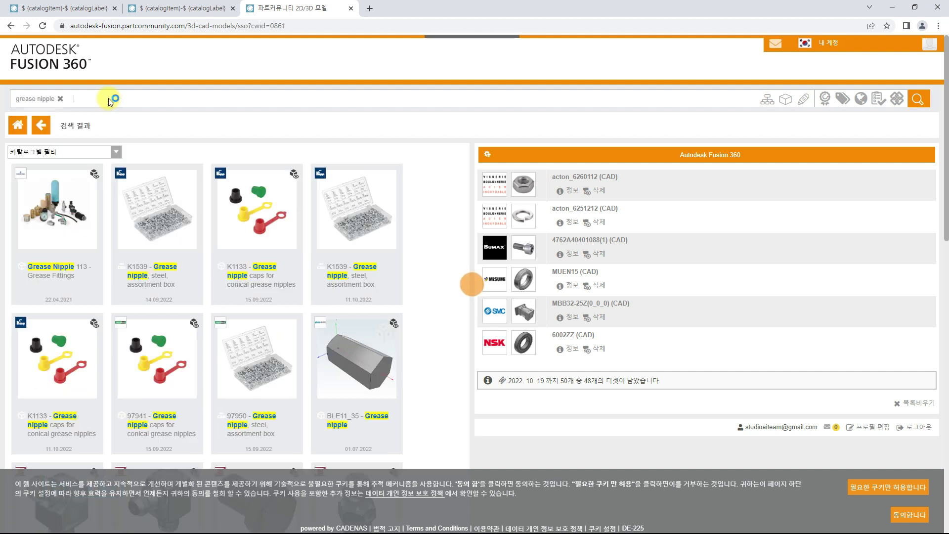
Open the SN6 - SCHNEEBERGER grease nipple from the search results and review its dimensions and 3D preview.
{"action": "scroll", "coordinate": [280, 255], "scroll_direction": "down", "scroll_amount": 3}
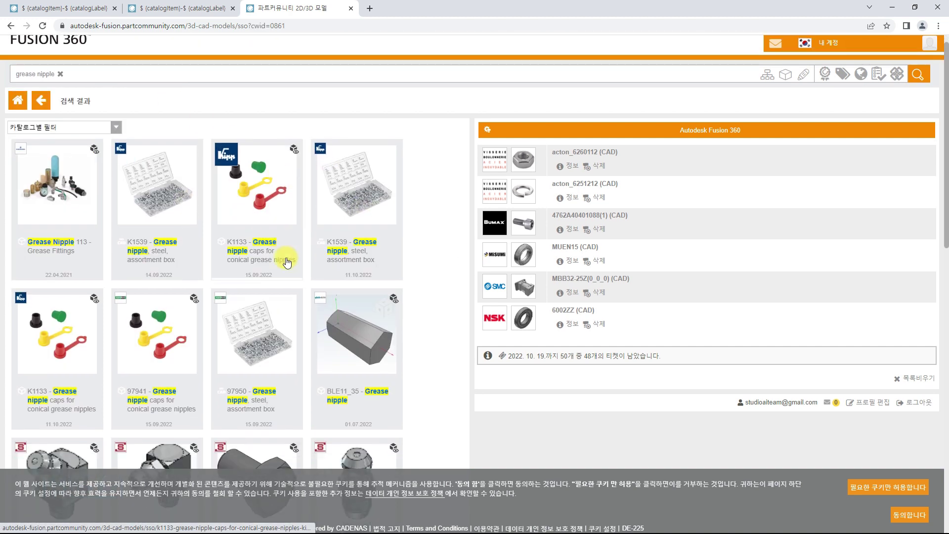
{"action": "scroll", "coordinate": [287, 262], "scroll_direction": "down", "scroll_amount": 4}
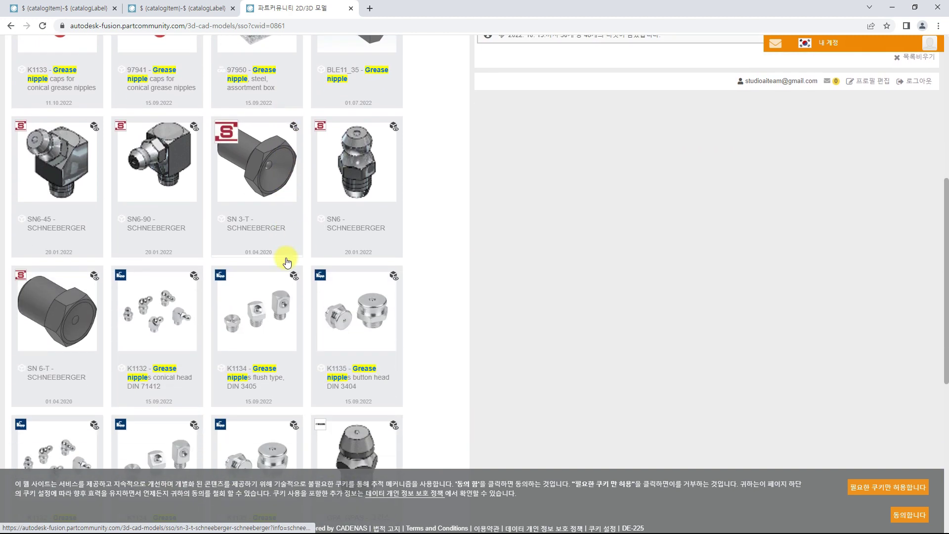
{"action": "left_click", "coordinate": [361, 180]}
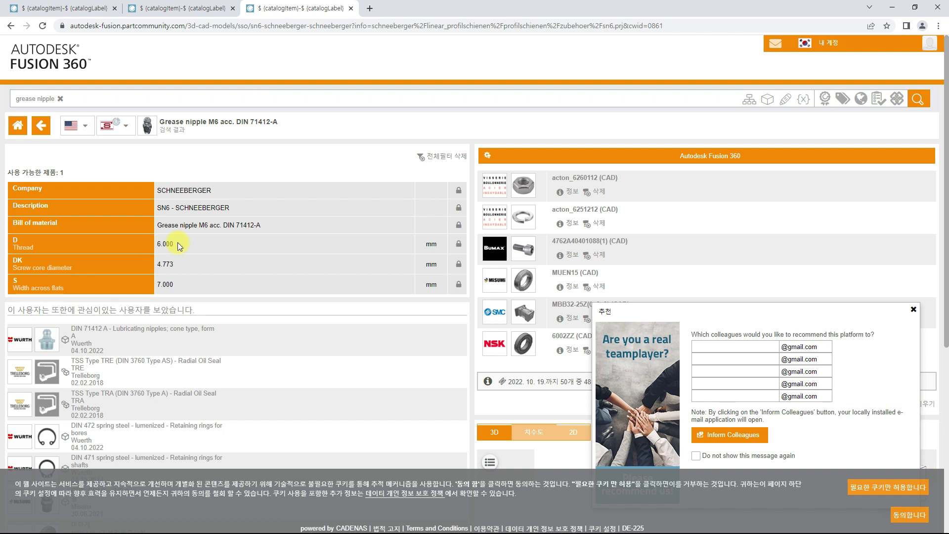
{"action": "left_click", "coordinate": [914, 310]}
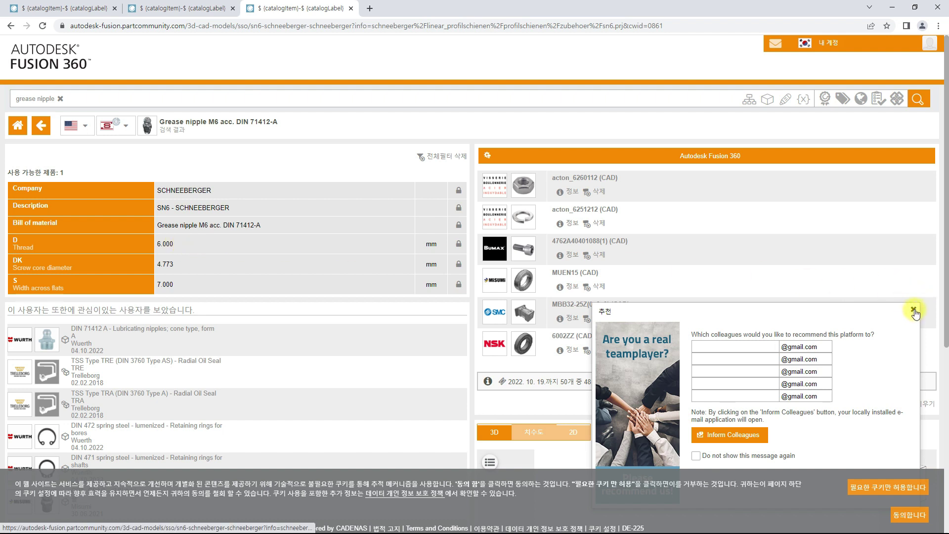
{"action": "scroll", "coordinate": [890, 290], "scroll_direction": "down", "scroll_amount": 6}
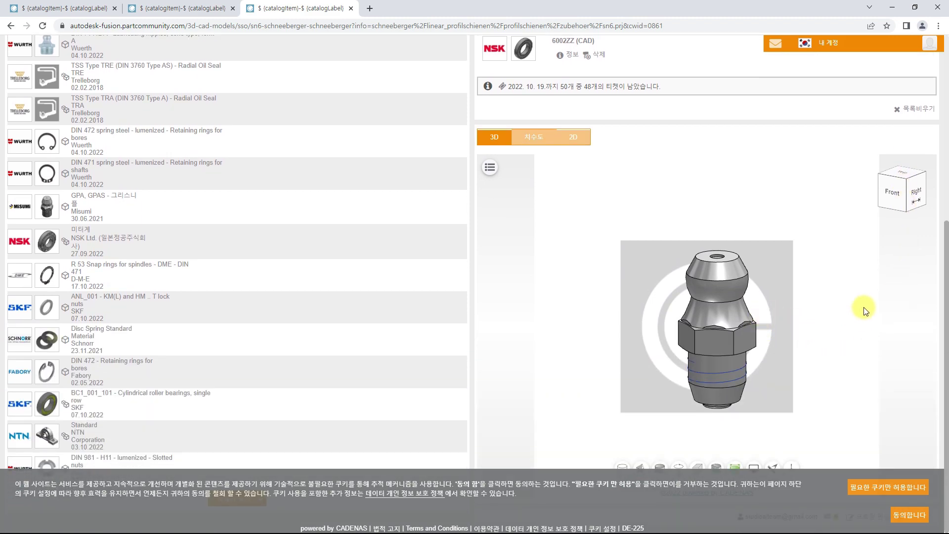
{"action": "scroll", "coordinate": [796, 112], "scroll_direction": "up", "scroll_amount": 3}
{"action": "scroll", "coordinate": [796, 109], "scroll_direction": "up", "scroll_amount": 3}
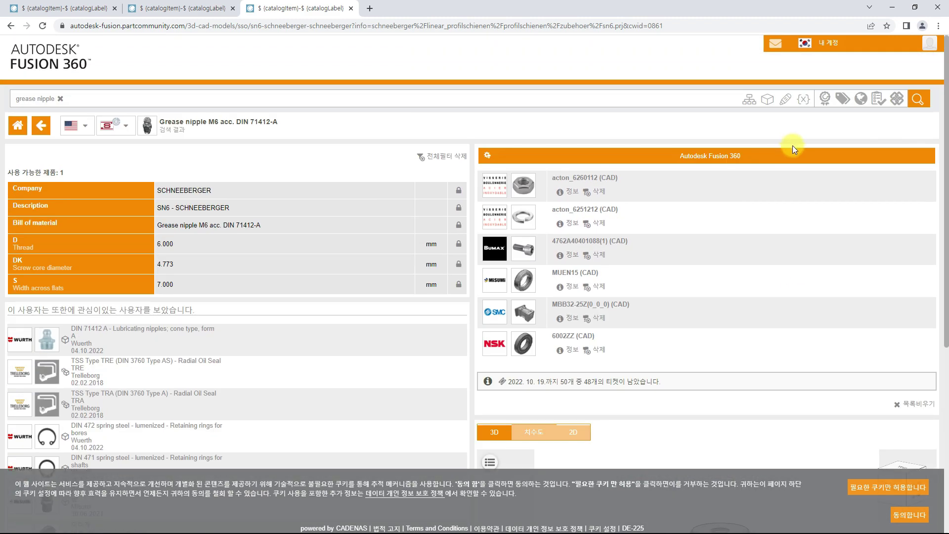
Insert the M6 DIN 71412-A grease nipple into the Fusion 360 assembly, moved about 104 mm along X, clear of the base.
{"action": "left_click", "coordinate": [729, 158]}
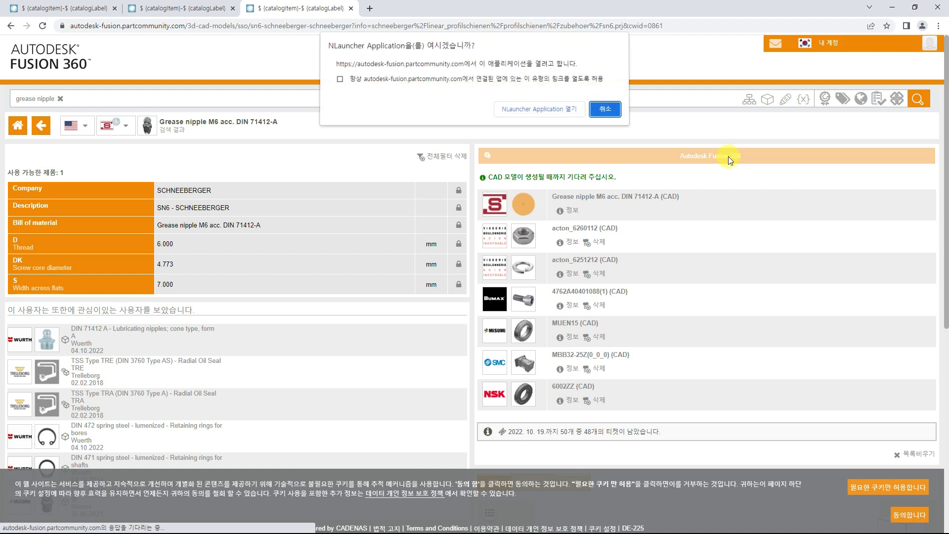
{"action": "left_click", "coordinate": [560, 112]}
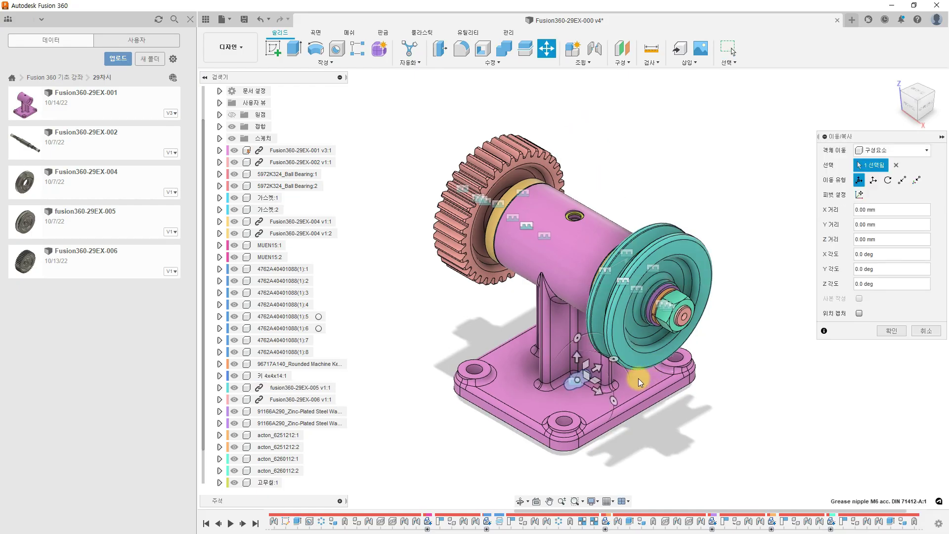
{"action": "left_click_drag", "start_coordinate": [598, 389], "coordinate": [722, 462]}
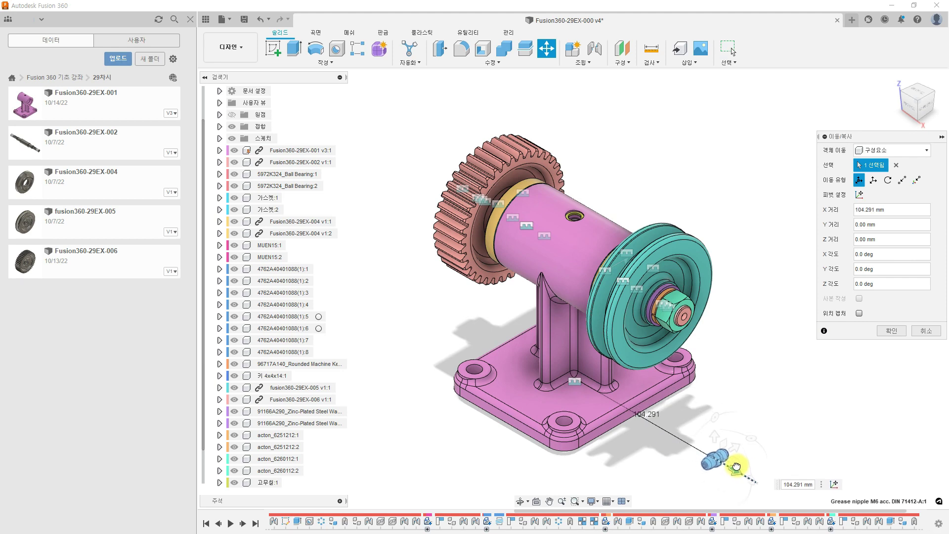
{"action": "left_click", "coordinate": [891, 331]}
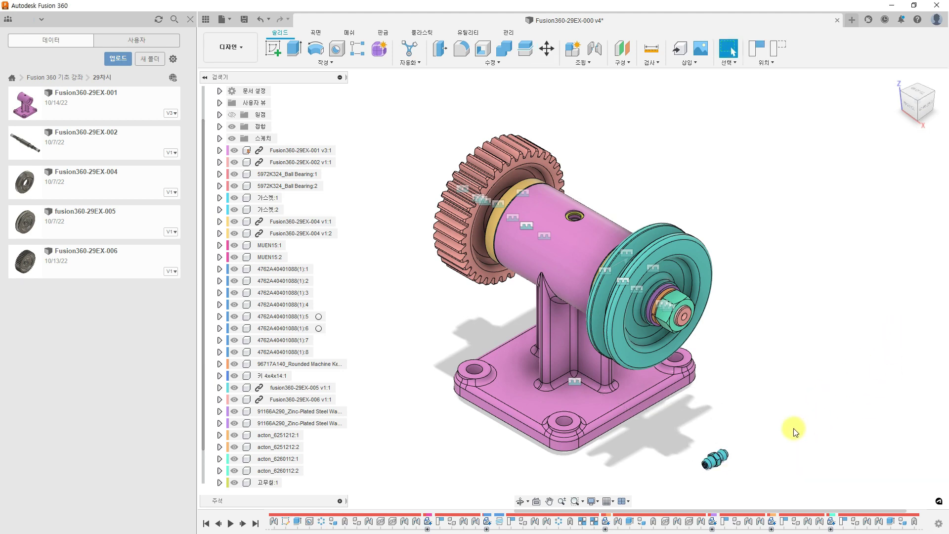
Examine the narrow ring face under the grease nipple's hexagon and the seal ring in the housing's top hole.
{"action": "scroll", "coordinate": [721, 472], "scroll_direction": "up", "scroll_amount": 10}
{"action": "scroll", "coordinate": [709, 454], "scroll_direction": "up", "scroll_amount": 1}
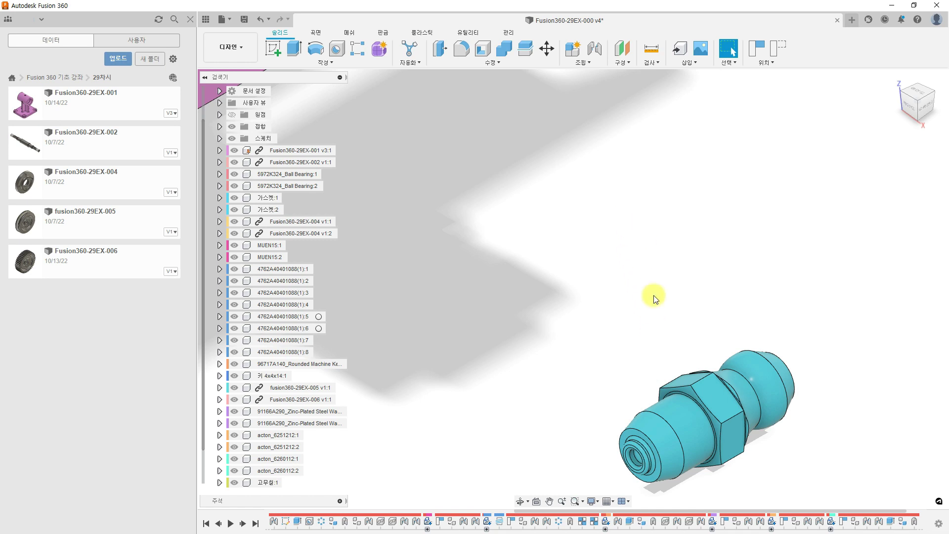
{"action": "scroll", "coordinate": [693, 432], "scroll_direction": "up", "scroll_amount": 6}
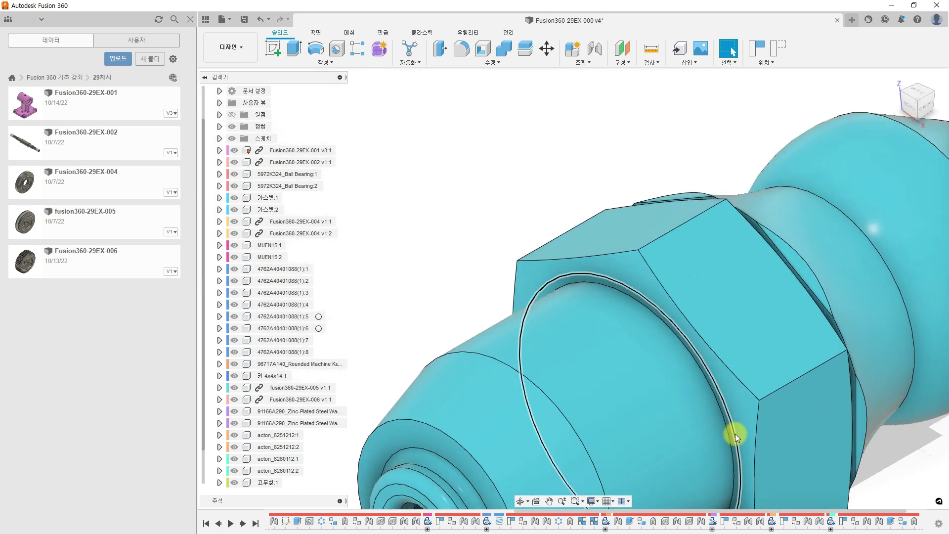
{"action": "scroll", "coordinate": [738, 431], "scroll_direction": "up", "scroll_amount": 3}
{"action": "left_click", "coordinate": [735, 449]}
{"action": "scroll", "coordinate": [735, 447], "scroll_direction": "down", "scroll_amount": 10}
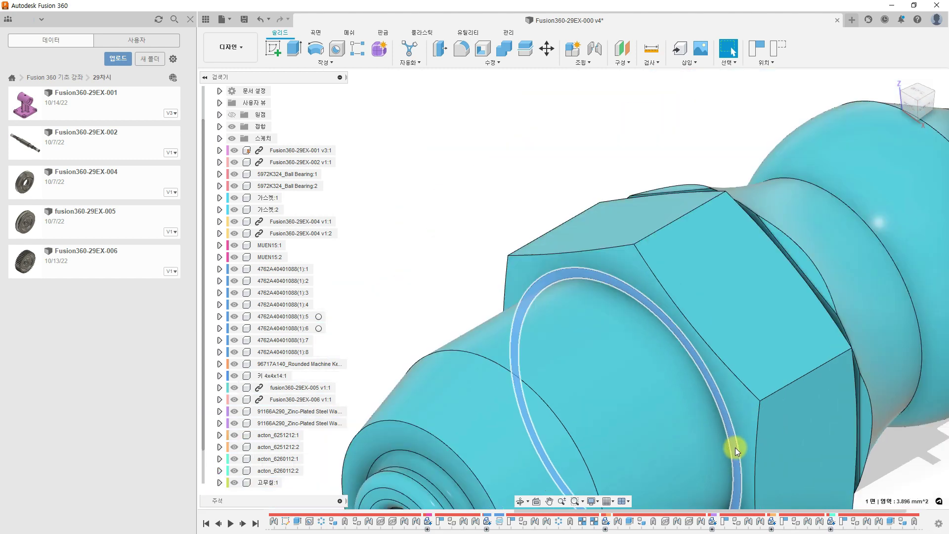
{"action": "scroll", "coordinate": [706, 312], "scroll_direction": "down", "scroll_amount": 10}
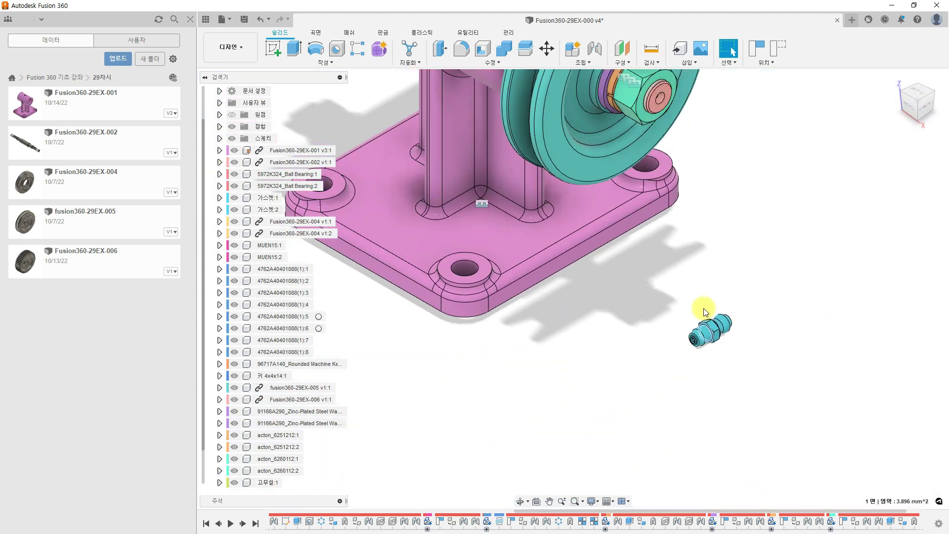
{"action": "scroll", "coordinate": [617, 150], "scroll_direction": "up", "scroll_amount": 3}
{"action": "scroll", "coordinate": [617, 150], "scroll_direction": "up", "scroll_amount": 5}
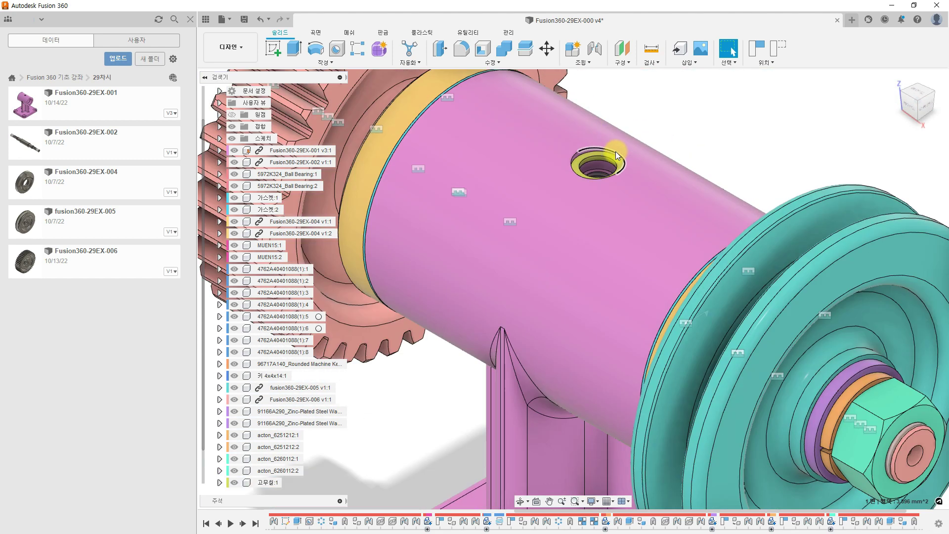
{"action": "scroll", "coordinate": [588, 180], "scroll_direction": "down", "scroll_amount": 2}
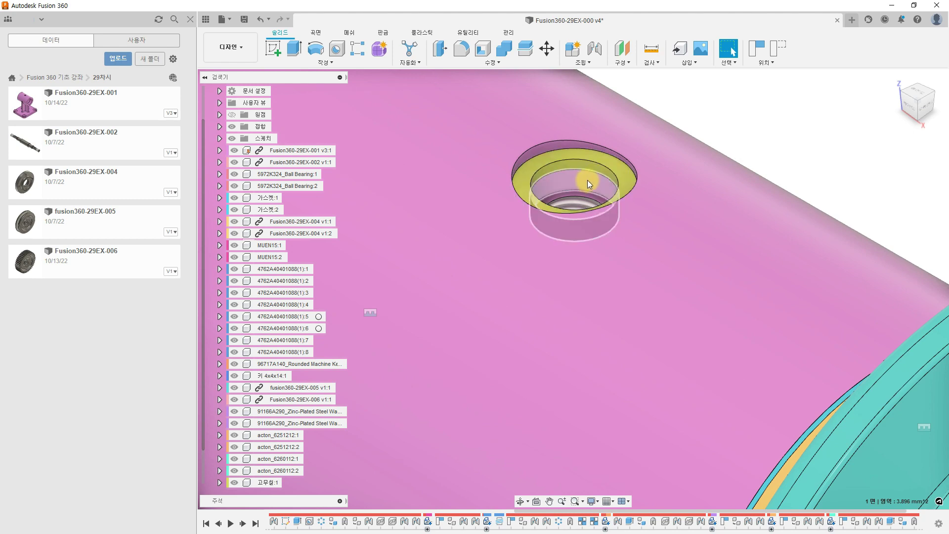
{"action": "scroll", "coordinate": [688, 190], "scroll_direction": "up", "scroll_amount": 2}
{"action": "scroll", "coordinate": [687, 189], "scroll_direction": "down", "scroll_amount": 5}
{"action": "scroll", "coordinate": [693, 194], "scroll_direction": "down", "scroll_amount": 10}
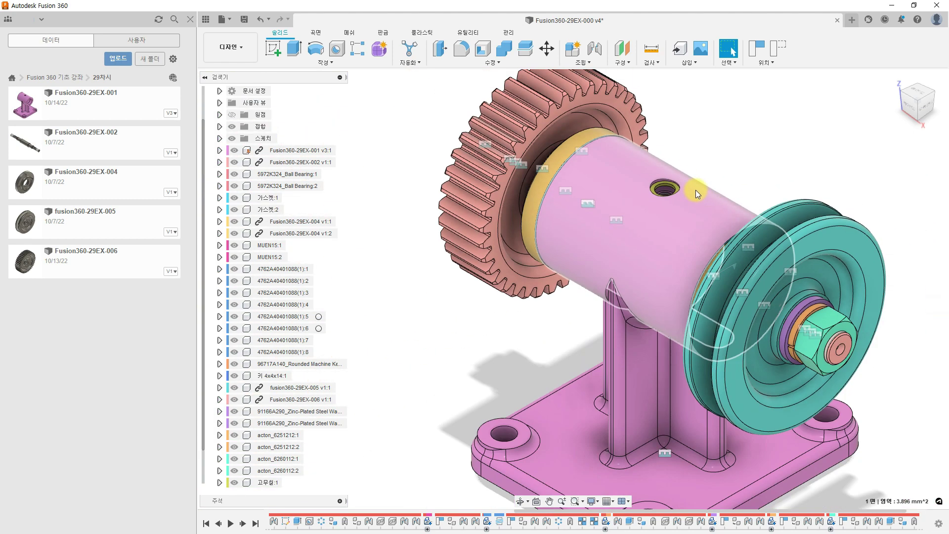
Create a rigid joint from the ring face under the grease nipple's hexagon to the center of the 고무씰 ring in the housing's top hole.
{"action": "left_click", "coordinate": [595, 48]}
{"action": "scroll", "coordinate": [780, 373], "scroll_direction": "down", "scroll_amount": 2}
{"action": "scroll", "coordinate": [779, 373], "scroll_direction": "up", "scroll_amount": 8}
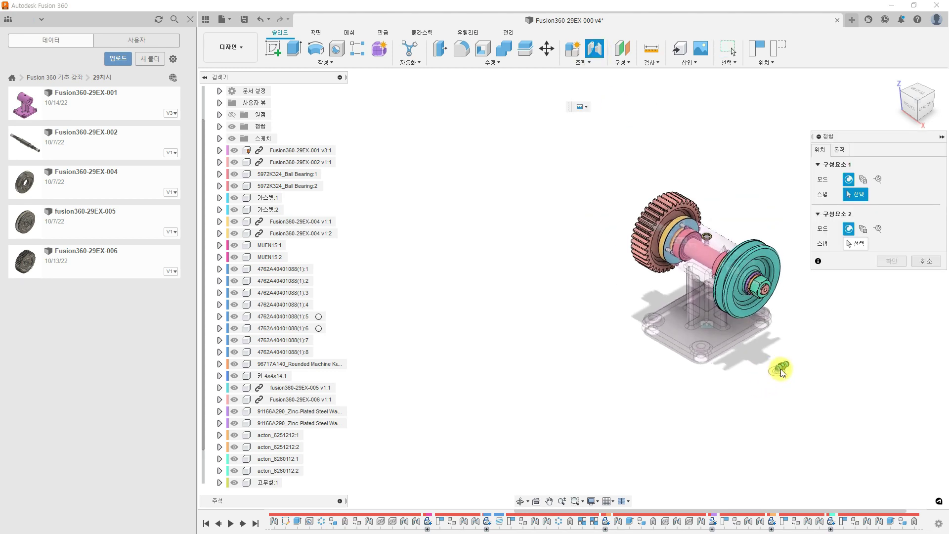
{"action": "scroll", "coordinate": [798, 372], "scroll_direction": "up", "scroll_amount": 10}
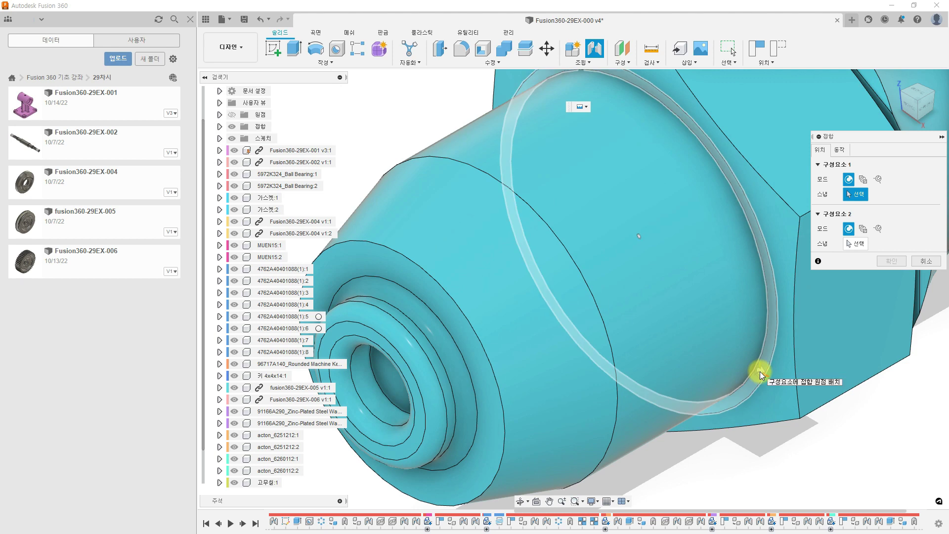
{"action": "left_click", "coordinate": [665, 269]}
{"action": "scroll", "coordinate": [665, 268], "scroll_direction": "down", "scroll_amount": 10}
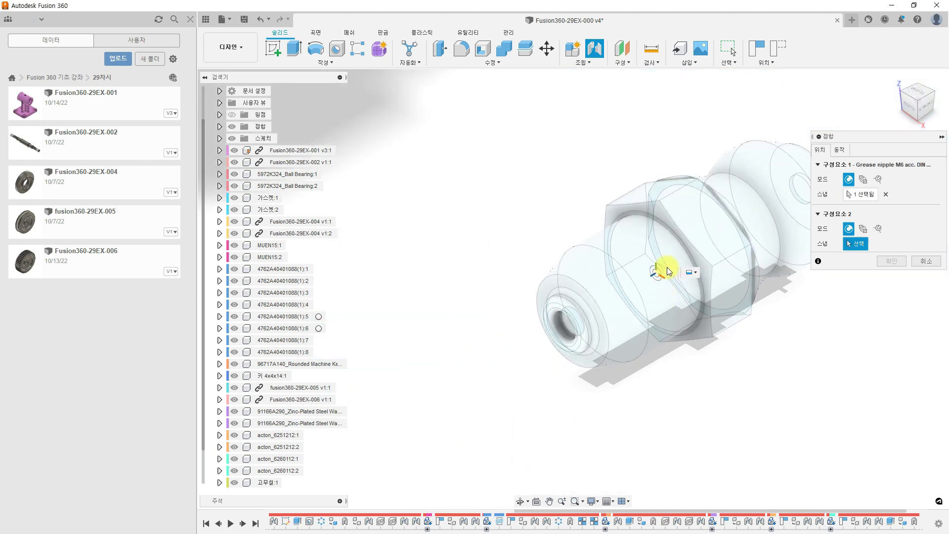
{"action": "middle_click_drag", "start_coordinate": [539, 205], "coordinate": [666, 411]}
{"action": "scroll", "coordinate": [665, 408], "scroll_direction": "down", "scroll_amount": 3}
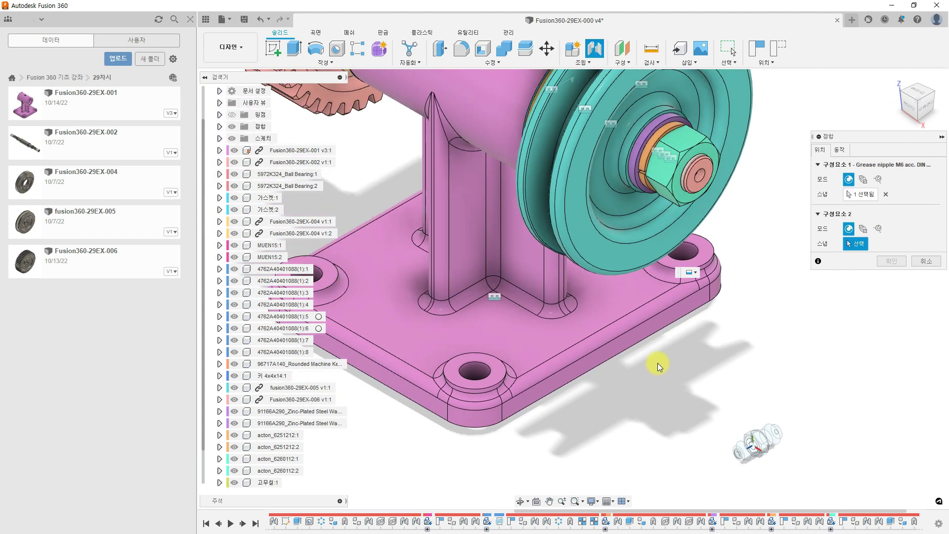
{"action": "middle_click_drag", "start_coordinate": [598, 281], "coordinate": [687, 500]}
{"action": "scroll", "coordinate": [593, 222], "scroll_direction": "up", "scroll_amount": 10}
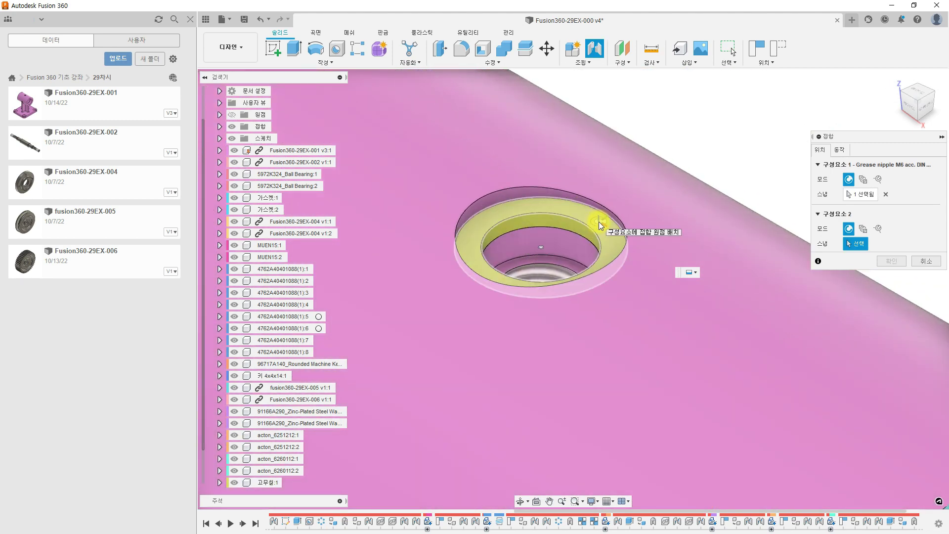
{"action": "left_click", "coordinate": [542, 255]}
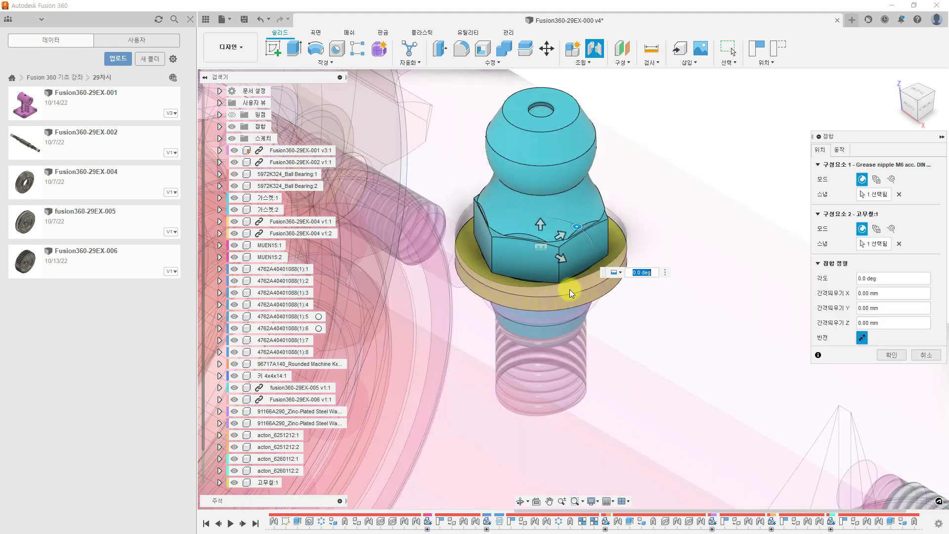
{"action": "left_click", "coordinate": [892, 355]}
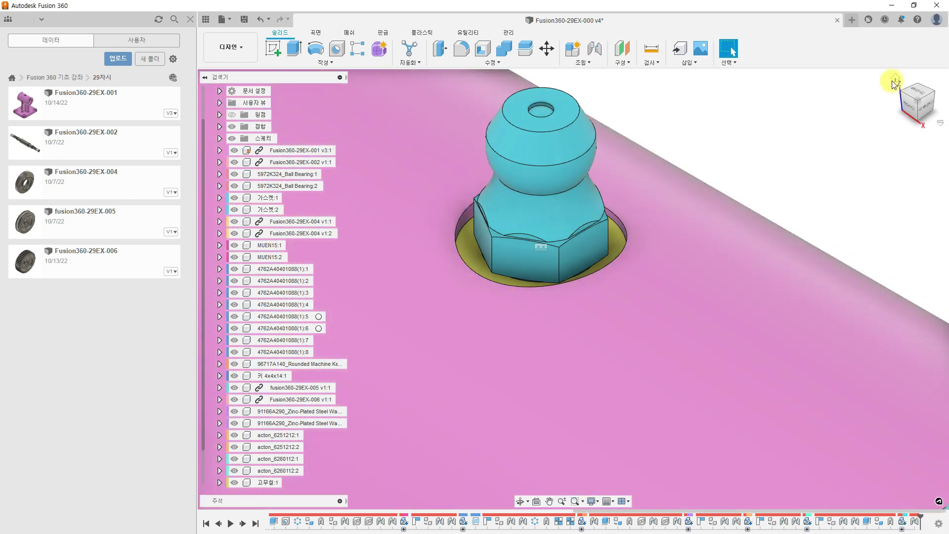
Rotate the pulley to test the shaft's motion, and return the revolute joint 회전5 to its home position.
{"action": "left_click", "coordinate": [896, 78]}
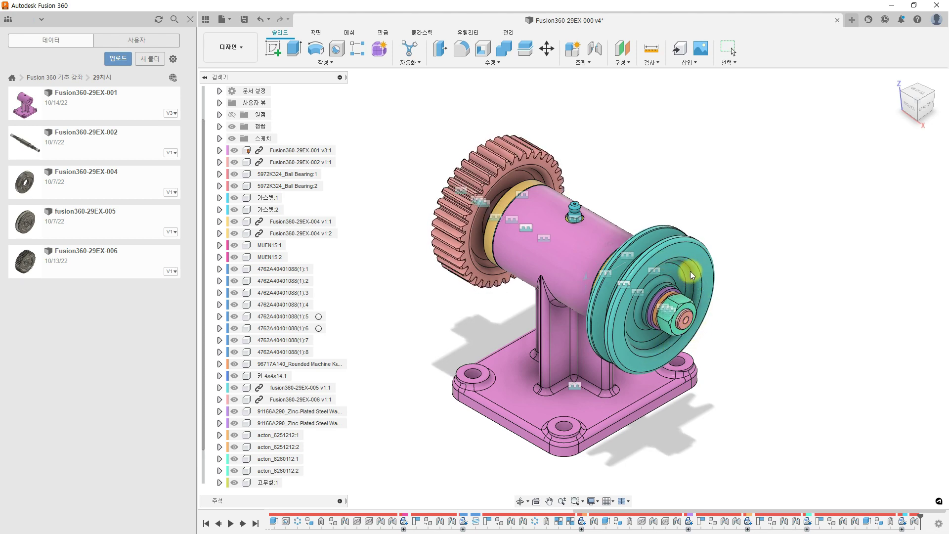
{"action": "left_click_drag", "start_coordinate": [688, 263], "coordinate": [711, 297]}
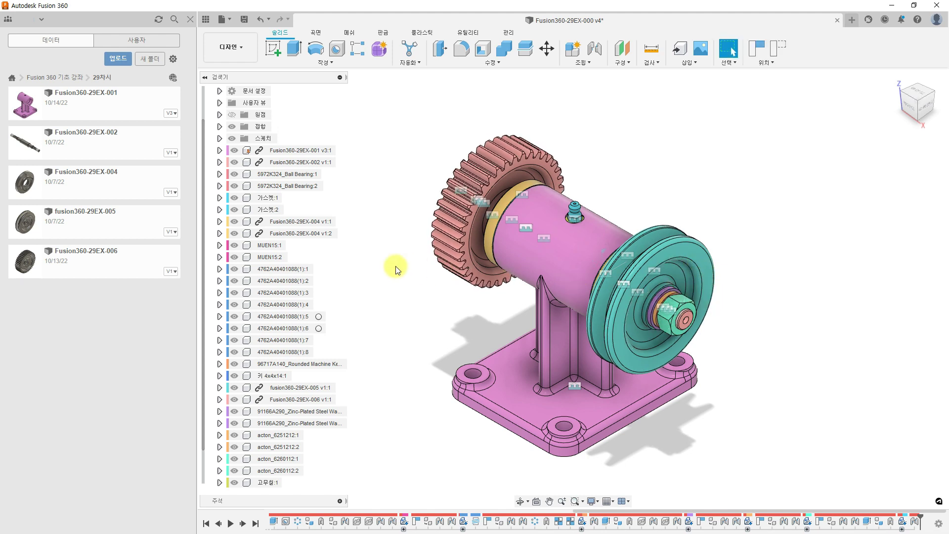
{"action": "left_click", "coordinate": [221, 127]}
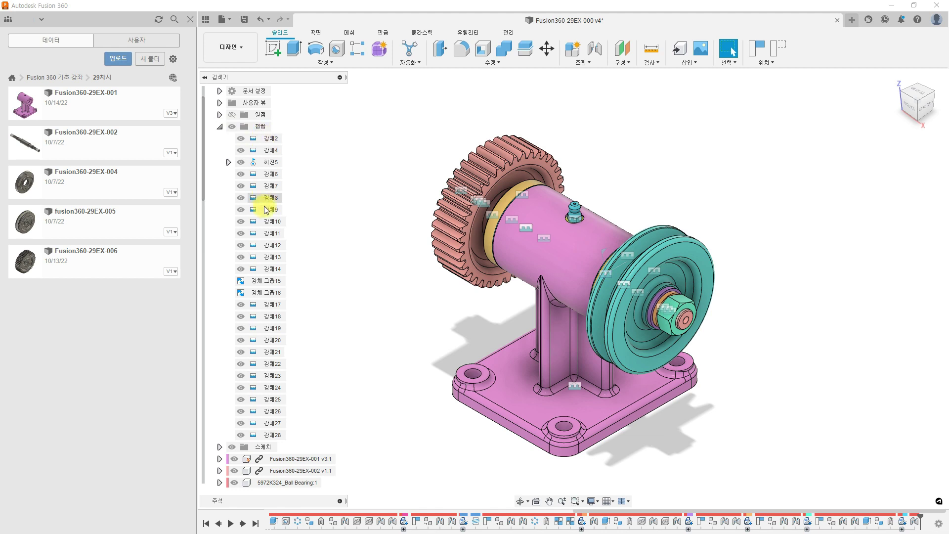
{"action": "right_click", "coordinate": [272, 168]}
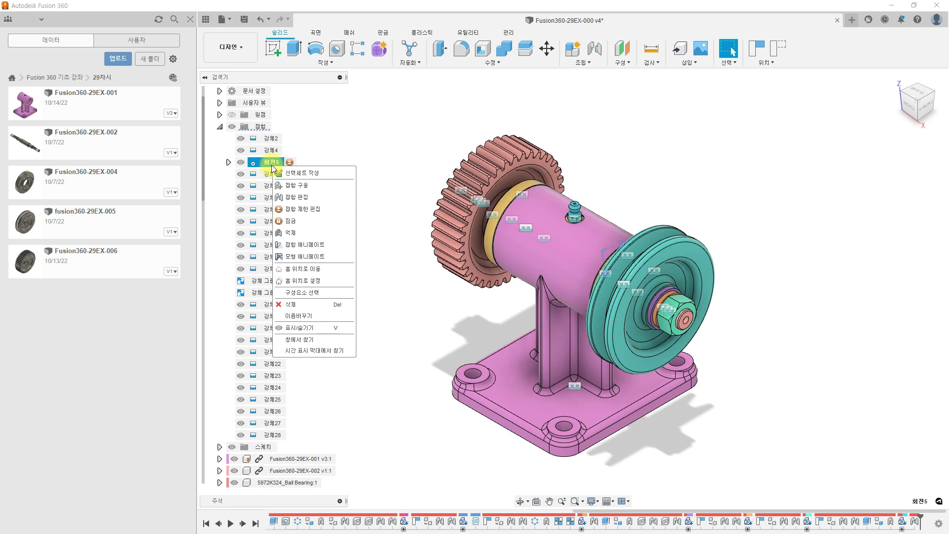
{"action": "left_click", "coordinate": [312, 271]}
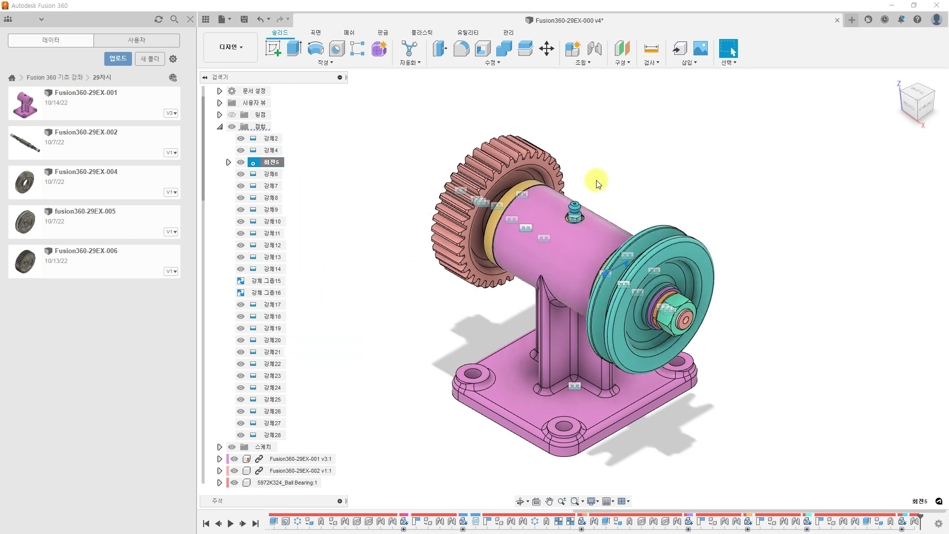
Collapse the list of joints and save the finished assembly.
{"action": "left_click", "coordinate": [219, 127]}
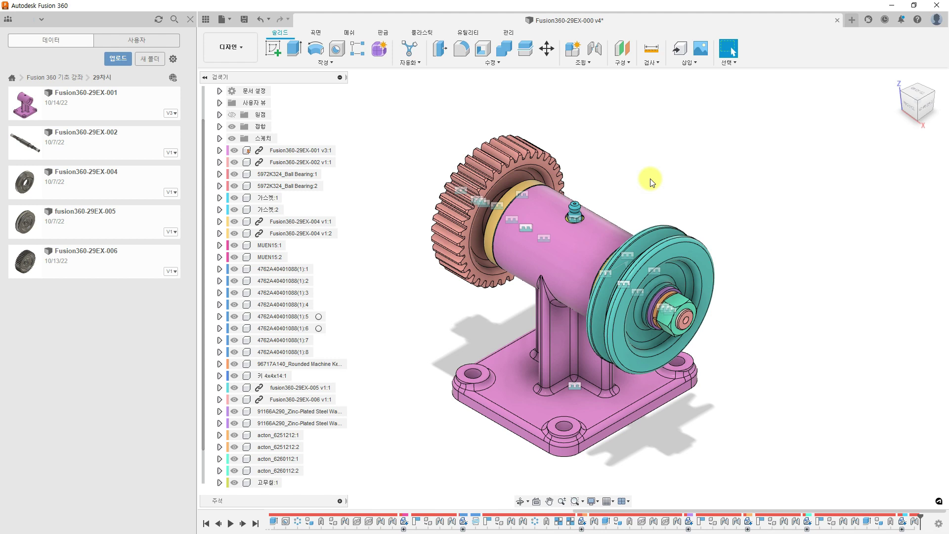
{"action": "key", "text": "ctrl+s"}
{"action": "left_click", "coordinate": [477, 295]}
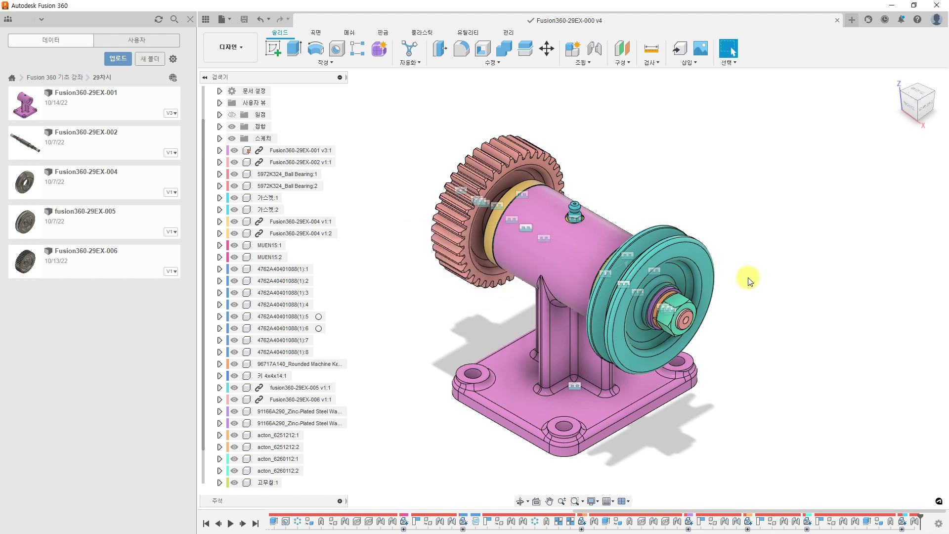